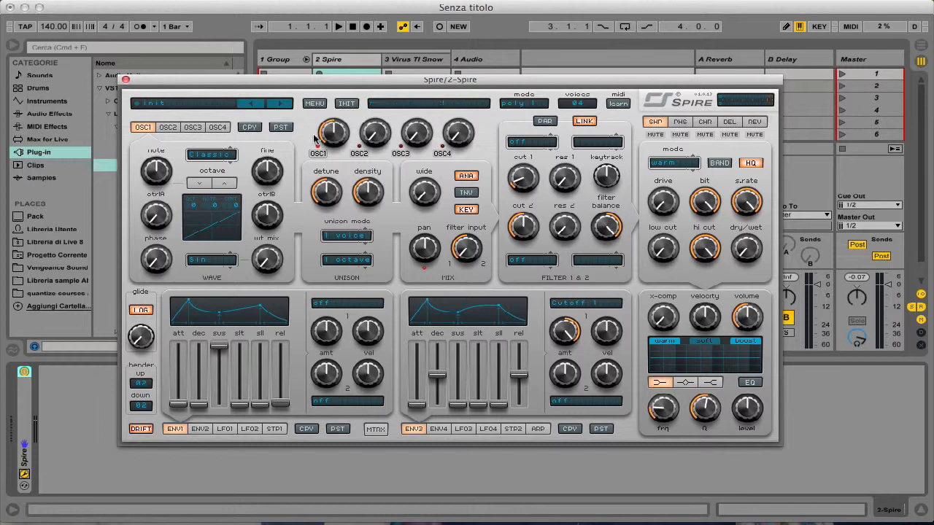
# - Close the Spire plug-in window, arm the Spire track and open Blue Cat's Oscilloscope Multi from the 4 Audio track
pyautogui.click(126, 80)
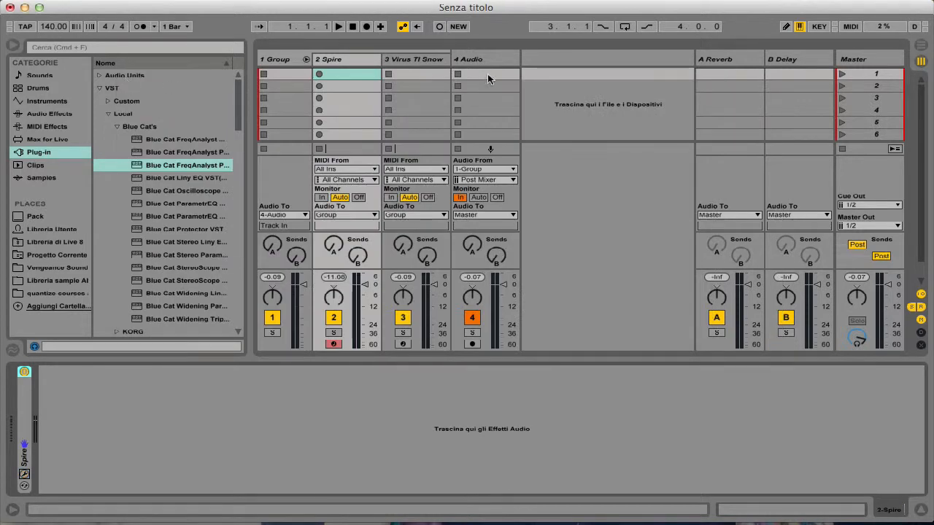
pyautogui.click(484, 59)
pyautogui.click(332, 344)
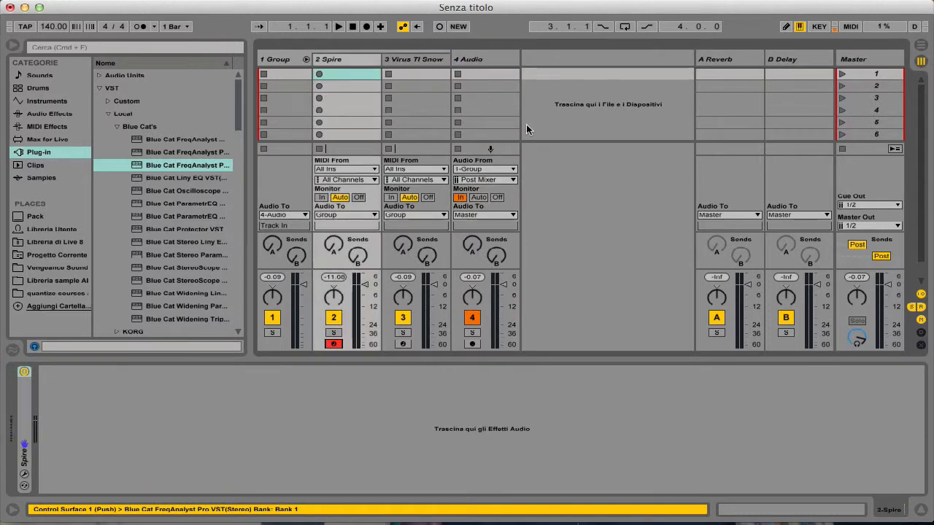
pyautogui.click(497, 62)
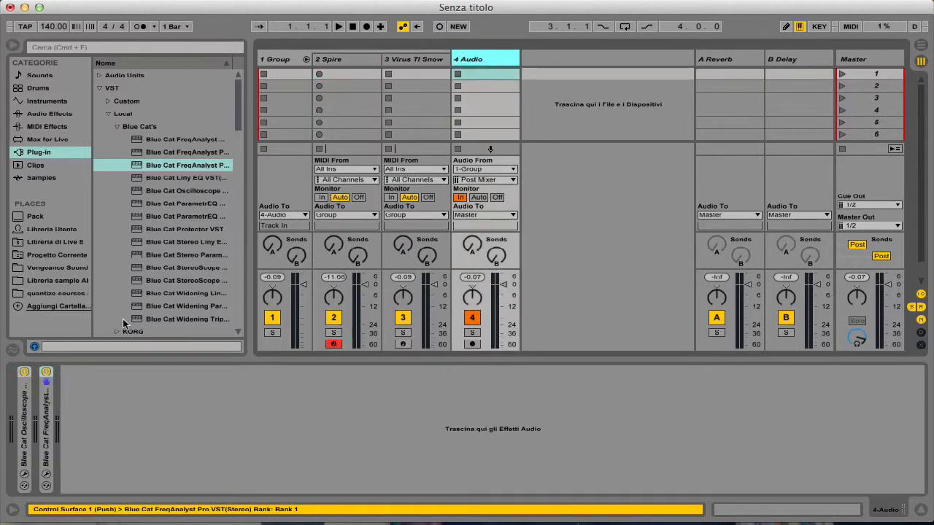
pyautogui.click(24, 478)
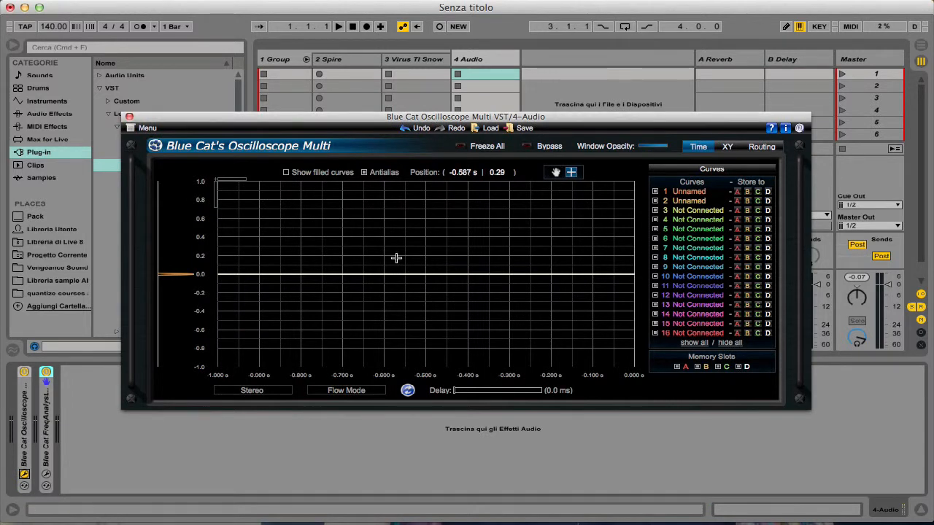
# - Select the Spire track and store the oscilloscope's curve 1 in memory slot A
pyautogui.click(339, 60)
pyautogui.moveTo(381, 118)
pyautogui.mouseDown()
pyautogui.moveTo(410, 128)
pyautogui.moveTo(386, 115)
pyautogui.mouseUp()
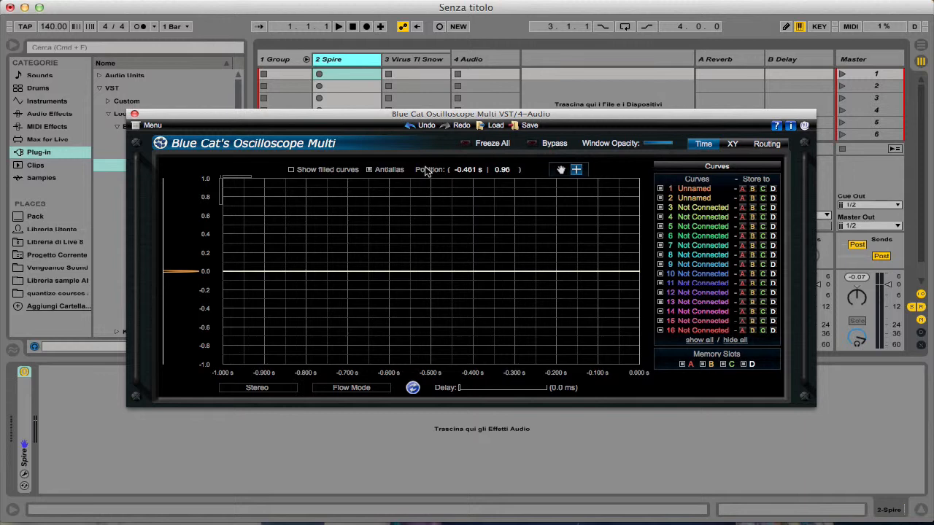
pyautogui.click(743, 190)
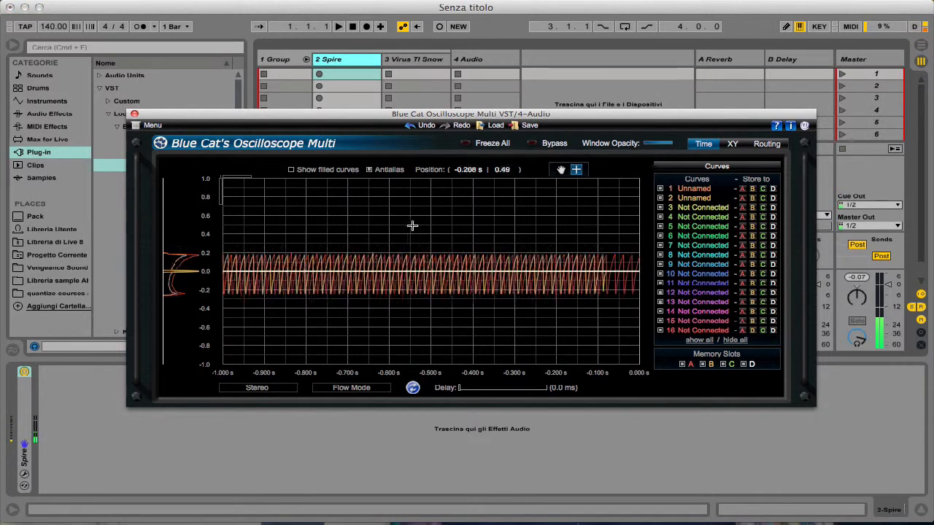
# - Magnify the stored Spire waveform in the oscilloscope around the lower end of one vertical edge
pyautogui.moveTo(399, 236); pyautogui.dragTo(489, 341)
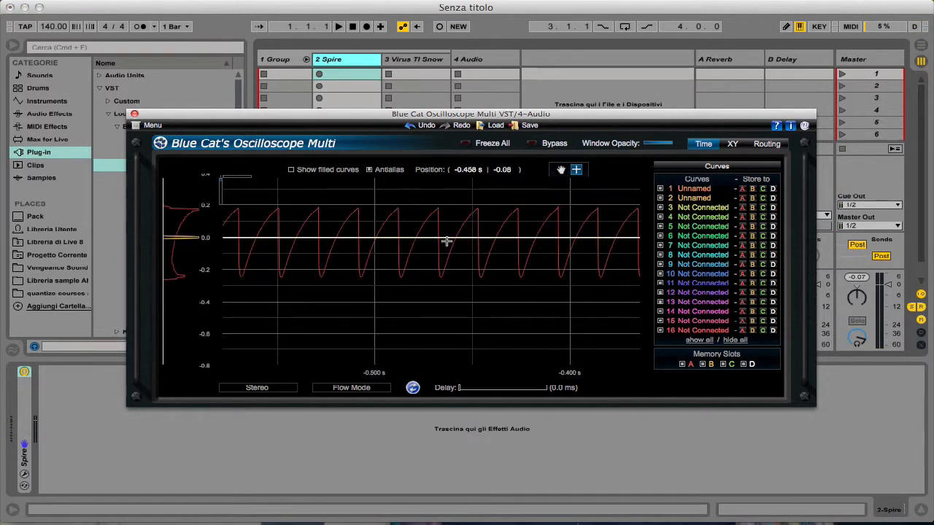
pyautogui.moveTo(419, 188); pyautogui.dragTo(592, 287)
pyautogui.moveTo(386, 191); pyautogui.dragTo(605, 394)
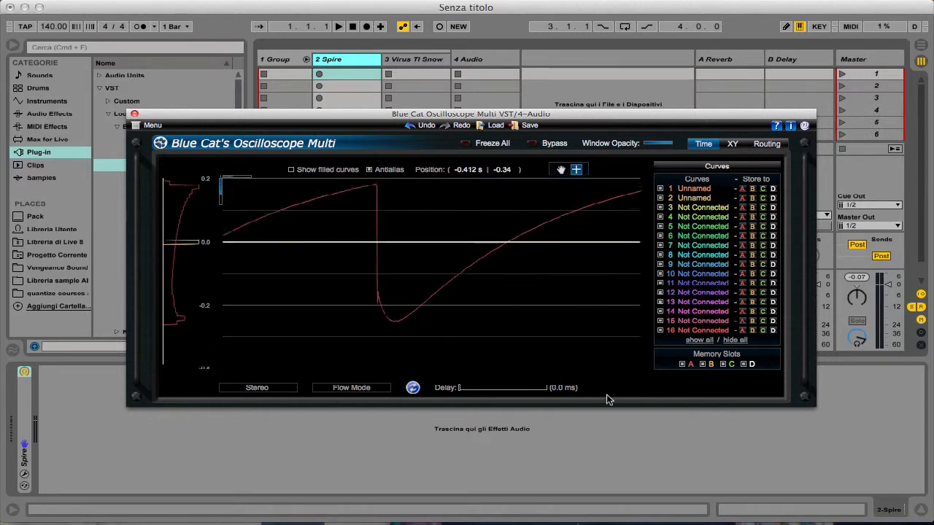
pyautogui.click(560, 170)
pyautogui.moveTo(377, 234)
pyautogui.mouseDown()
pyautogui.moveTo(430, 267)
pyautogui.moveTo(523, 259)
pyautogui.moveTo(501, 264)
pyautogui.mouseUp()
pyautogui.click(577, 169)
pyautogui.moveTo(383, 274)
pyautogui.mouseDown()
pyautogui.moveTo(390, 292)
pyautogui.moveTo(558, 359)
pyautogui.moveTo(562, 344)
pyautogui.moveTo(546, 355)
pyautogui.moveTo(509, 340)
pyautogui.moveTo(611, 344)
pyautogui.mouseUp()
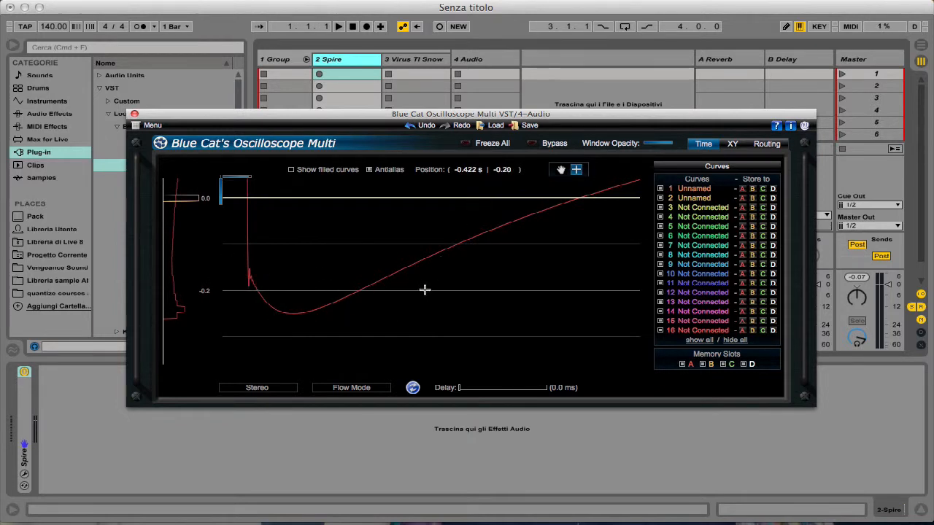
# - Examine the ripples at the lower and upper corners of the Spire waveform's vertical edge
pyautogui.click(561, 169)
pyautogui.moveTo(369, 223); pyautogui.dragTo(675, 223)
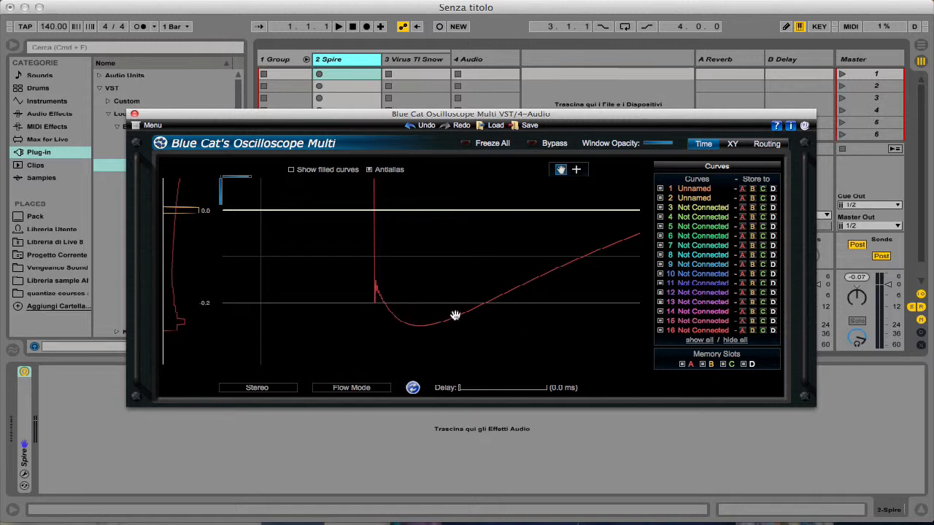
pyautogui.moveTo(392, 233); pyautogui.dragTo(496, 366)
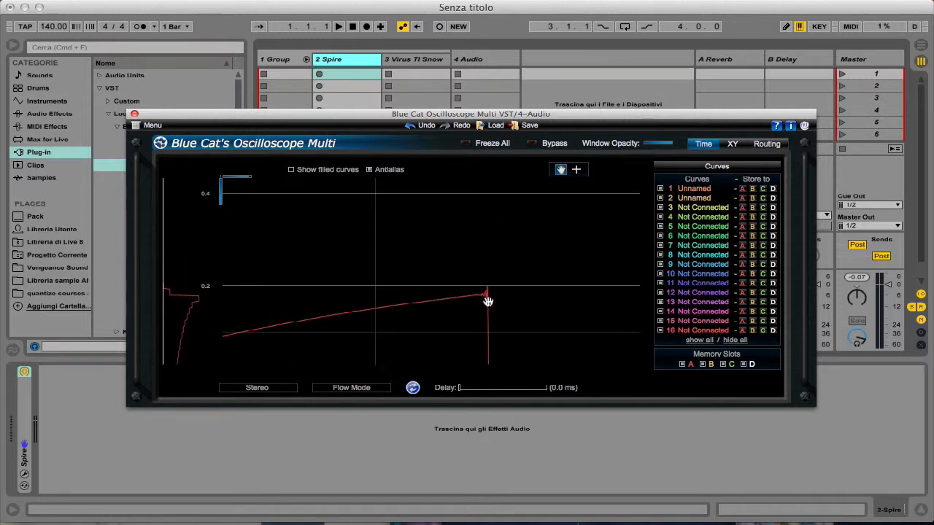
pyautogui.moveTo(488, 300); pyautogui.dragTo(472, 198)
pyautogui.moveTo(519, 225); pyautogui.dragTo(463, 195)
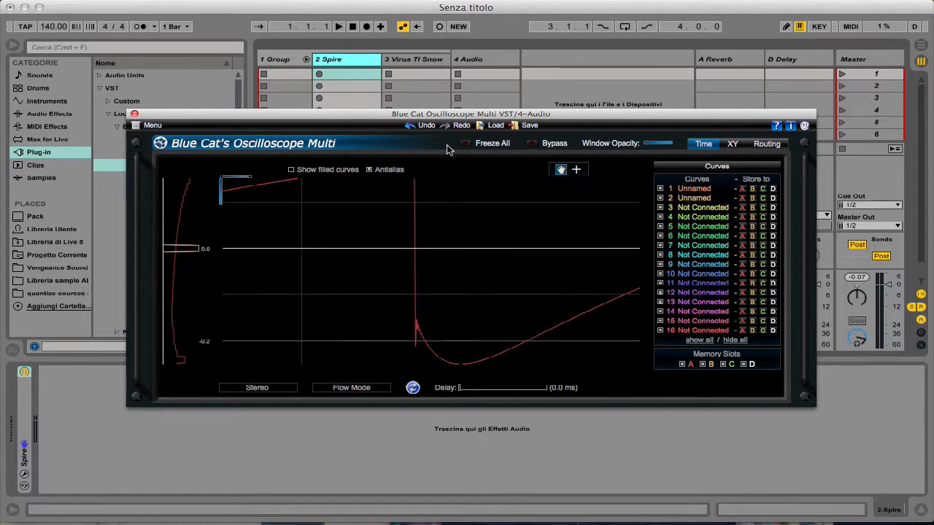
# - Move the oscilloscope window away from the mixer and arm the Virus TI Snow track for recording
pyautogui.moveTo(330, 117); pyautogui.dragTo(823, 364)
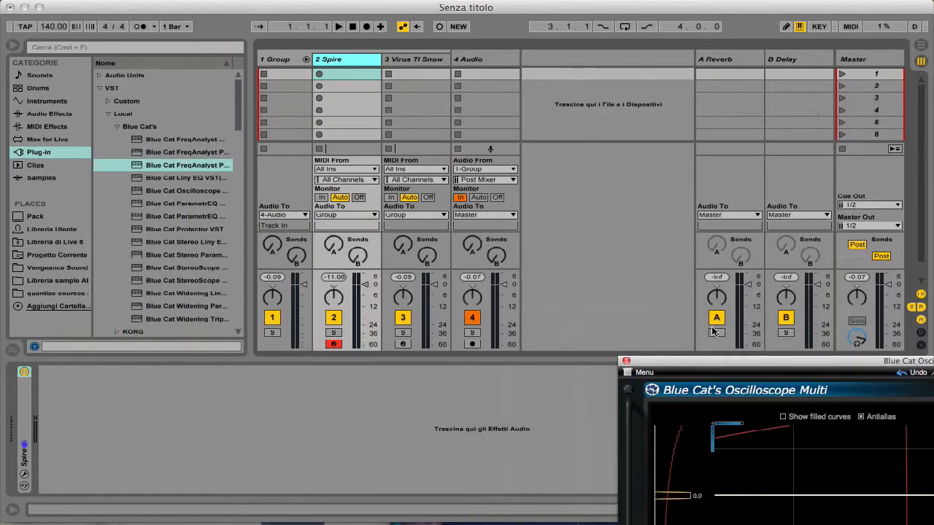
pyautogui.click(421, 72)
pyautogui.click(401, 344)
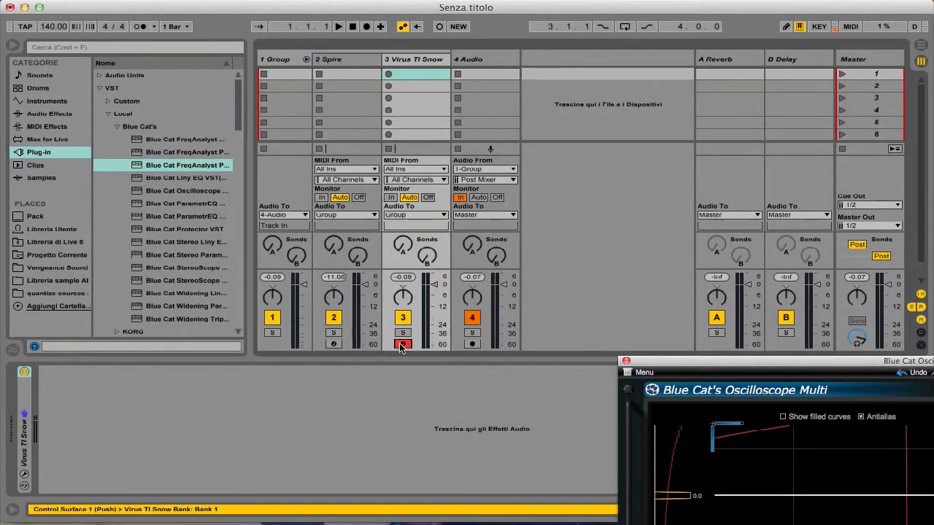
# - Bring the oscilloscope back over the session, frame a few cycles of the stored Spire waveform and reselect the Virus TI Snow track
pyautogui.click(478, 56)
pyautogui.moveTo(635, 231); pyautogui.dragTo(548, 103)
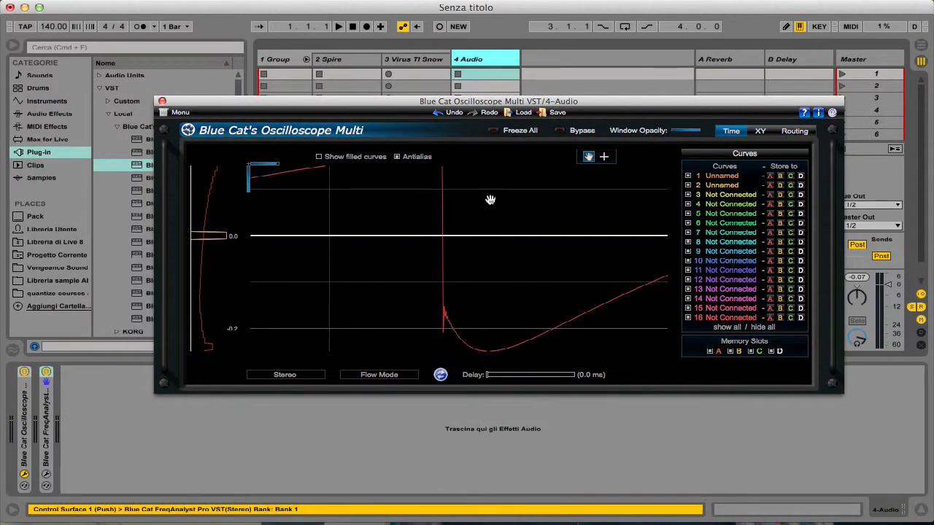
pyautogui.doubleClick(486, 221)
pyautogui.moveTo(495, 234); pyautogui.dragTo(541, 292)
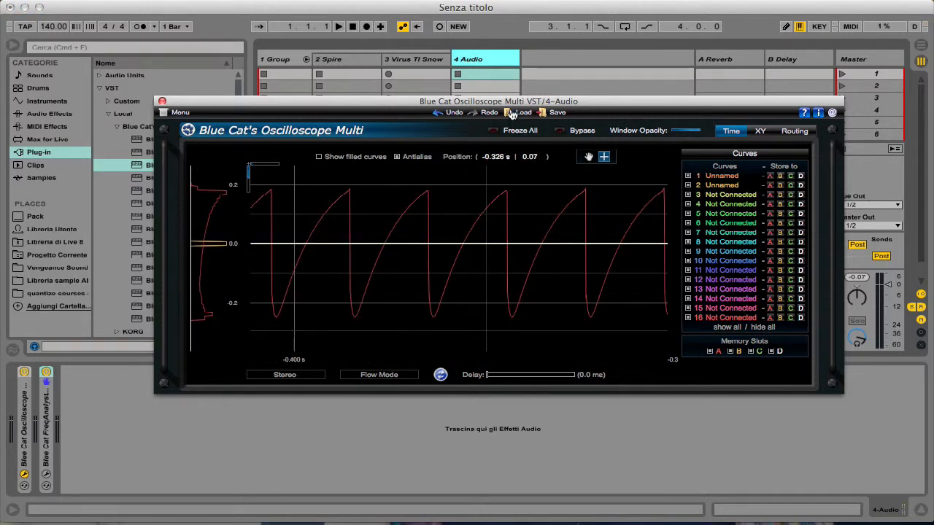
pyautogui.click(436, 61)
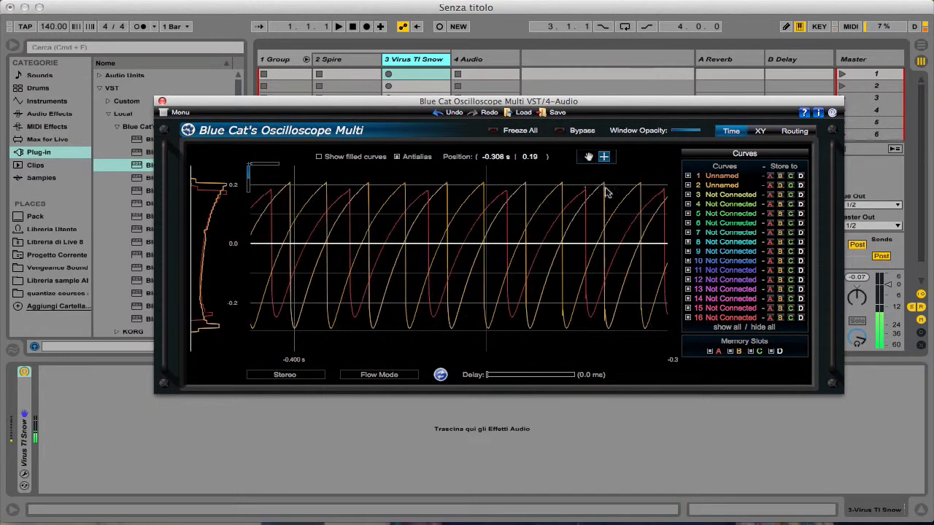
# - Compare the overlaid Spire and Virus waveforms in the oscilloscope, magnifying the vertical edges of a single cycle
pyautogui.moveTo(457, 177); pyautogui.dragTo(598, 346)
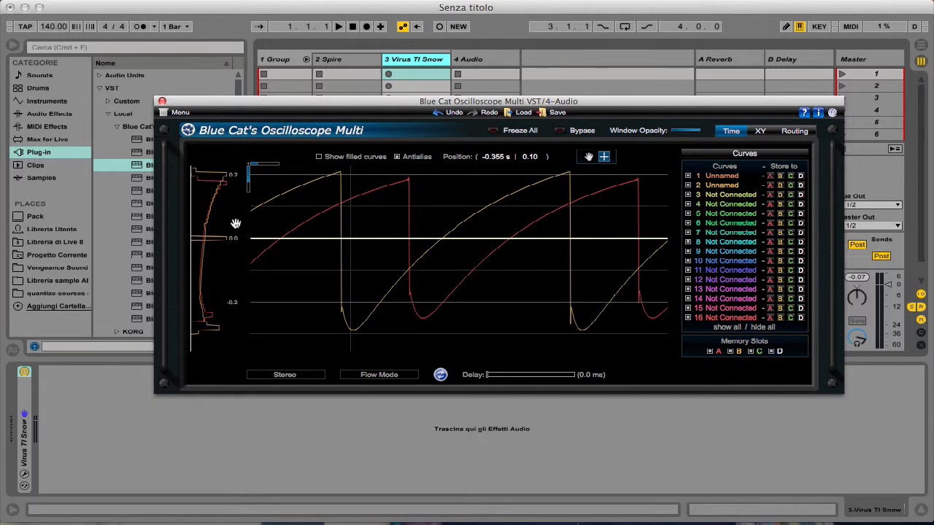
pyautogui.moveTo(235, 223); pyautogui.dragTo(234, 235)
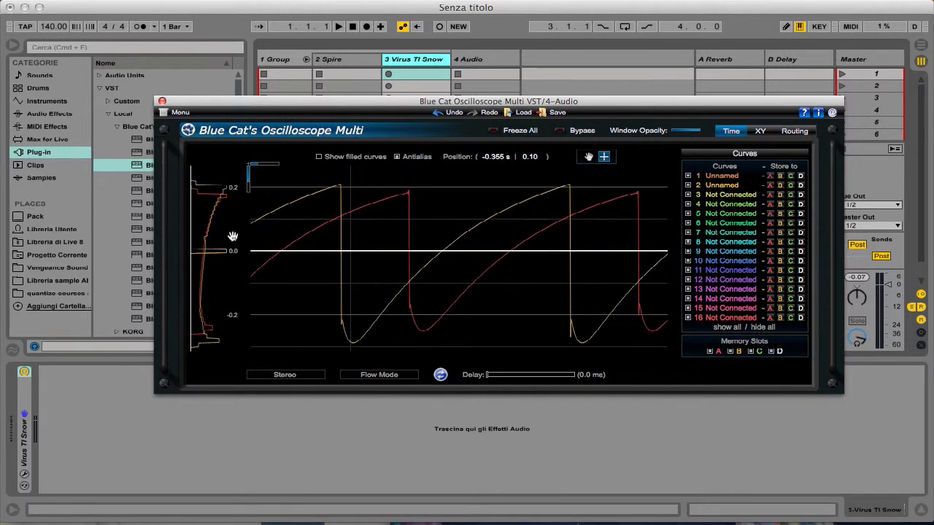
pyautogui.click(589, 159)
pyautogui.moveTo(329, 184); pyautogui.dragTo(490, 267)
pyautogui.click(604, 156)
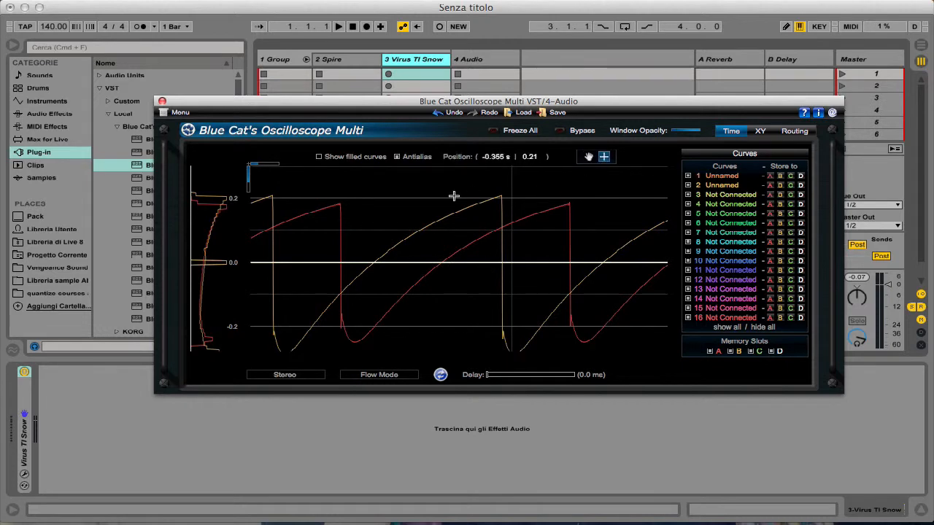
pyautogui.moveTo(464, 195); pyautogui.dragTo(587, 368)
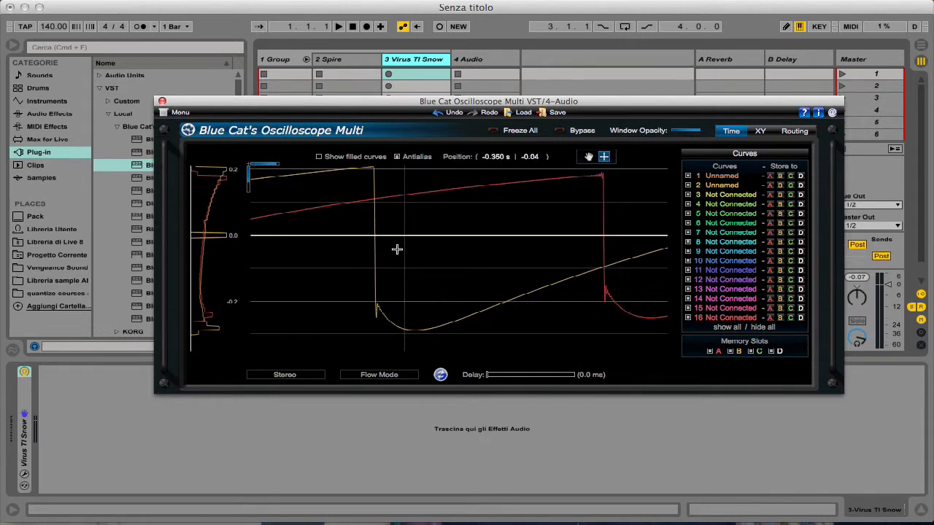
# - Examine the ripples at the lower corners of both the Virus and Spire waveforms up close
pyautogui.moveTo(343, 257); pyautogui.dragTo(790, 344)
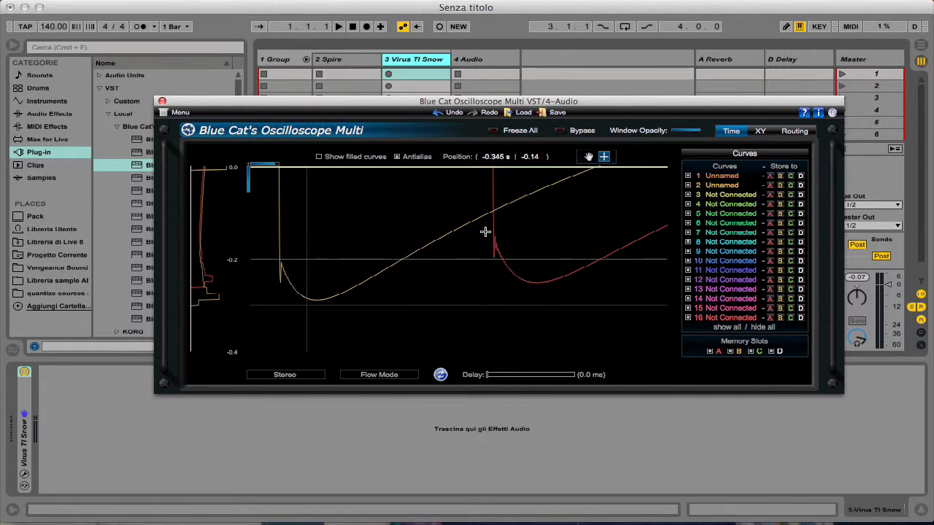
pyautogui.moveTo(485, 232); pyautogui.dragTo(524, 278)
pyautogui.moveTo(427, 230); pyautogui.dragTo(517, 306)
pyautogui.moveTo(406, 250); pyautogui.dragTo(63, 307)
pyautogui.moveTo(380, 206); pyautogui.dragTo(799, 287)
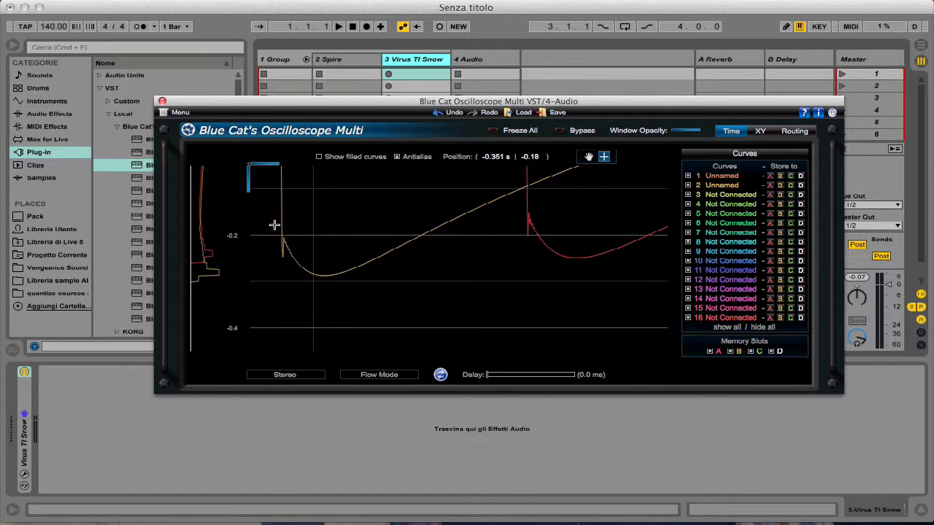
pyautogui.moveTo(295, 223); pyautogui.dragTo(640, 305)
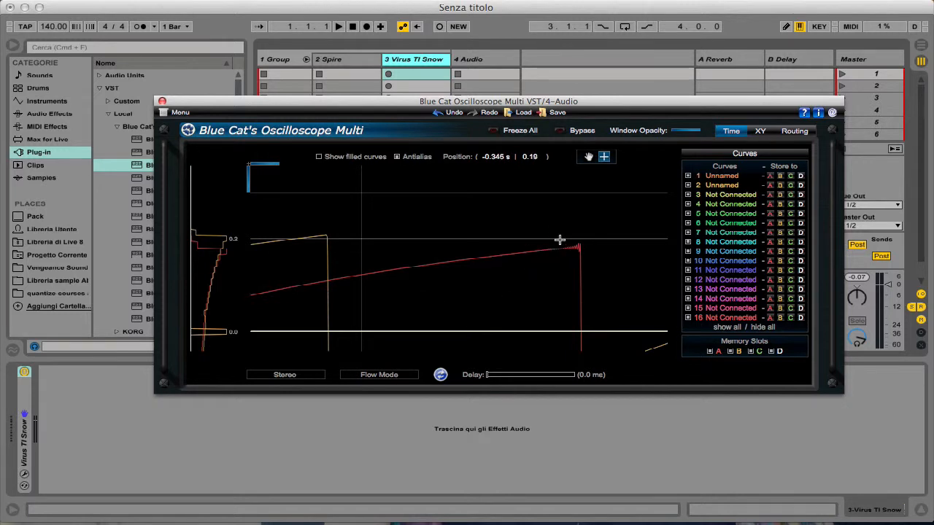
# - Inspect the upper corner of the Spire waveform's vertical edge in the oscilloscope
pyautogui.moveTo(654, 269); pyautogui.dragTo(511, 273)
pyautogui.moveTo(550, 316); pyautogui.dragTo(544, 294)
pyautogui.moveTo(402, 220); pyautogui.dragTo(455, 246)
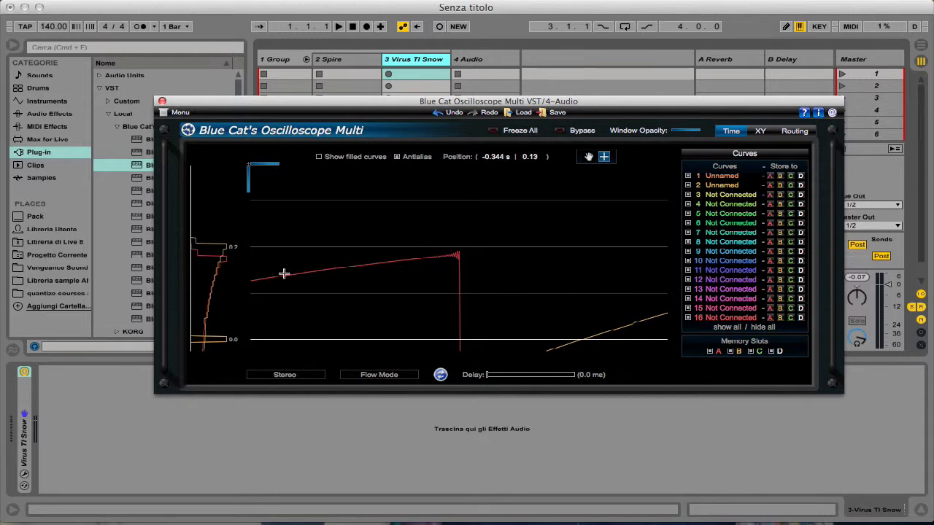
# - Reset the oscilloscope view and magnify the waveforms again down to the lower corner of the Virus curve
pyautogui.doubleClick(254, 259)
pyautogui.moveTo(358, 226); pyautogui.dragTo(619, 304)
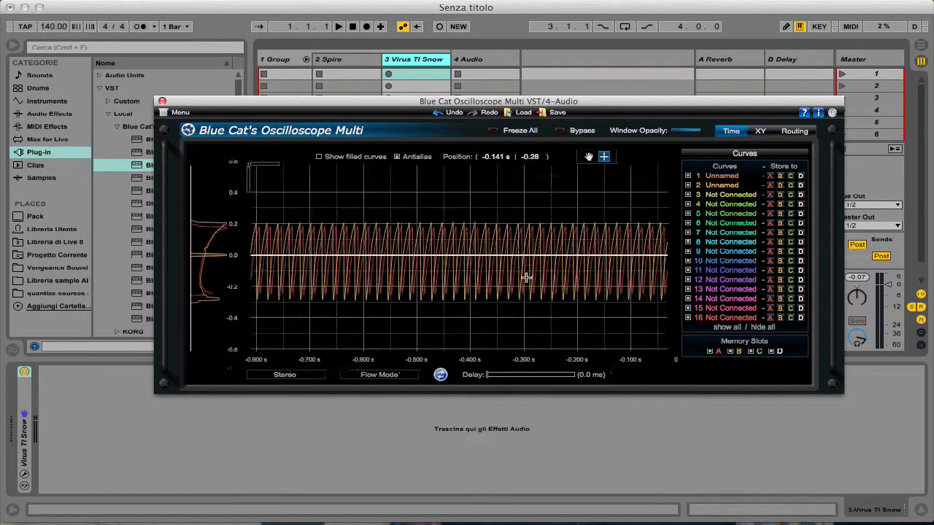
pyautogui.moveTo(359, 189); pyautogui.dragTo(525, 321)
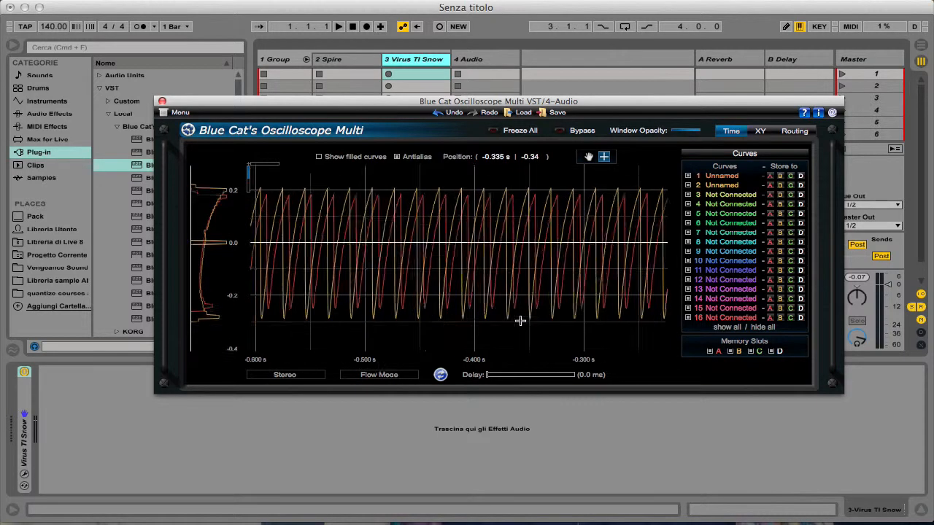
pyautogui.moveTo(394, 171); pyautogui.dragTo(588, 358)
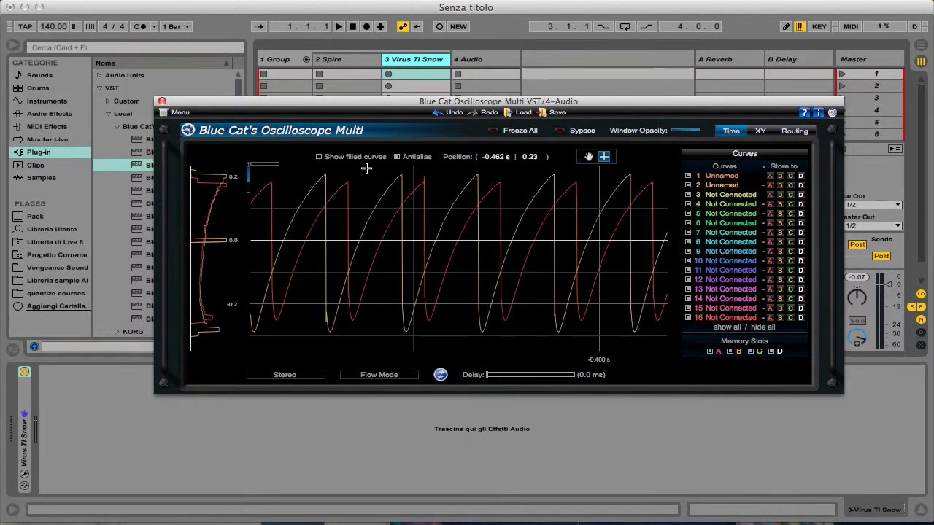
pyautogui.moveTo(367, 167); pyautogui.dragTo(528, 365)
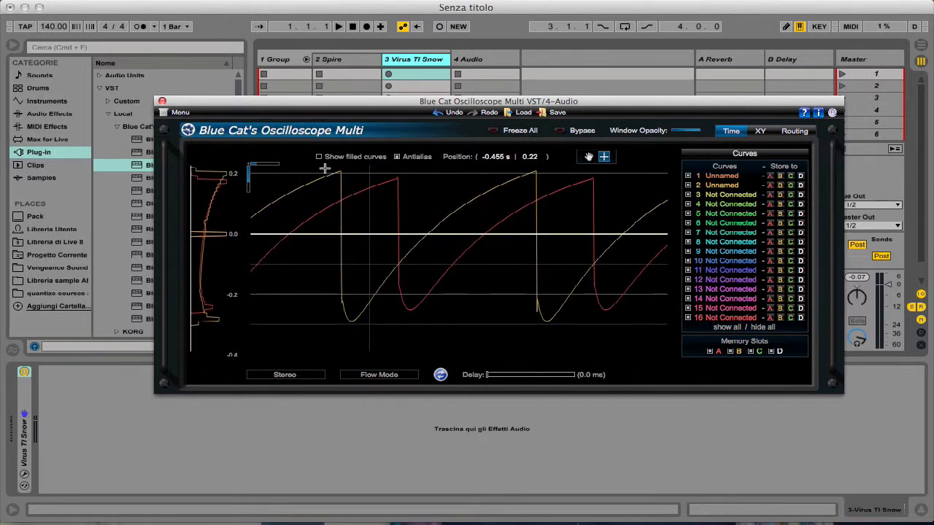
pyautogui.moveTo(325, 168); pyautogui.dragTo(427, 329)
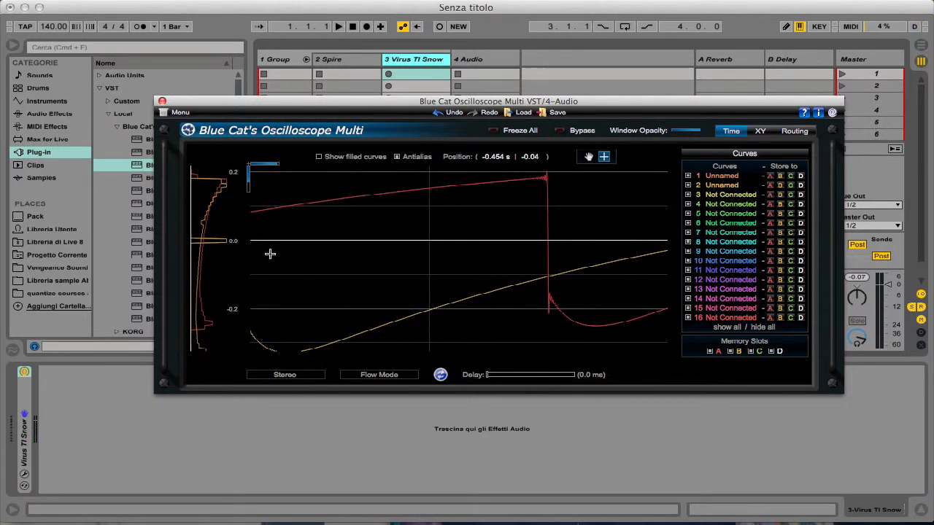
pyautogui.moveTo(272, 203); pyautogui.dragTo(385, 346)
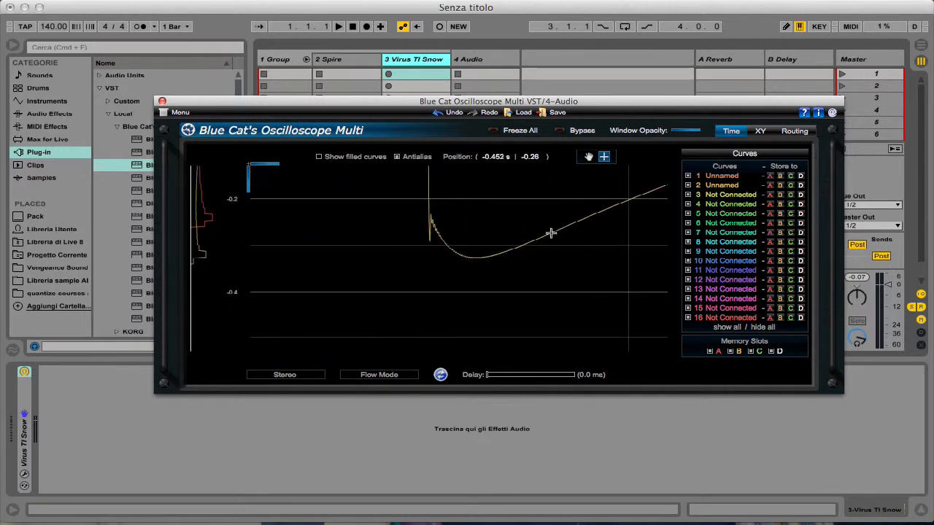
# - Arm the Spire track again, reposition the oscilloscope window and magnify one cycle of the Spire waveform
pyautogui.click(337, 67)
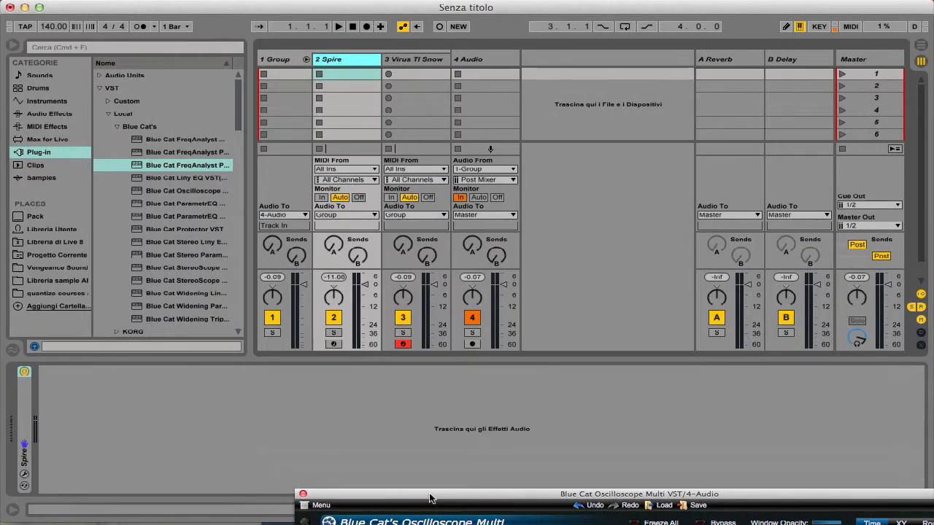
pyautogui.moveTo(292, 102); pyautogui.dragTo(243, 96)
pyautogui.click(338, 343)
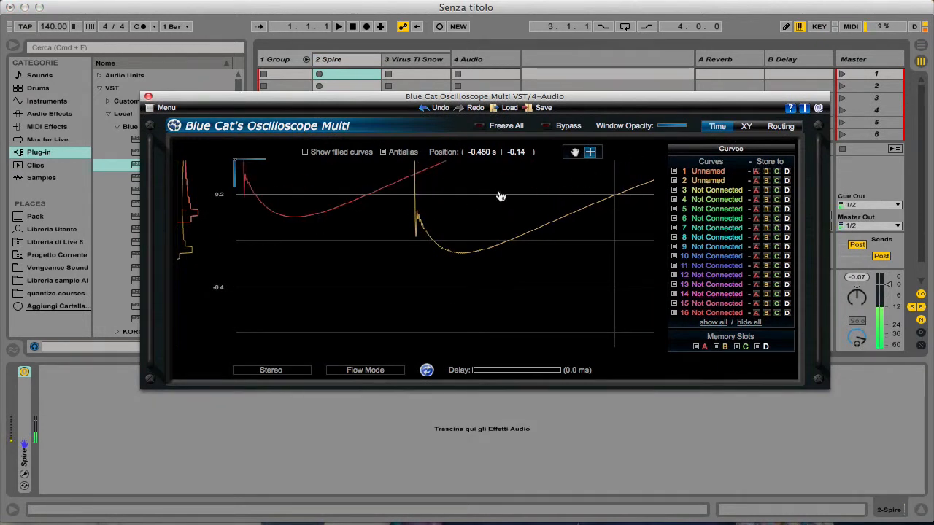
pyautogui.moveTo(411, 167); pyautogui.dragTo(511, 294)
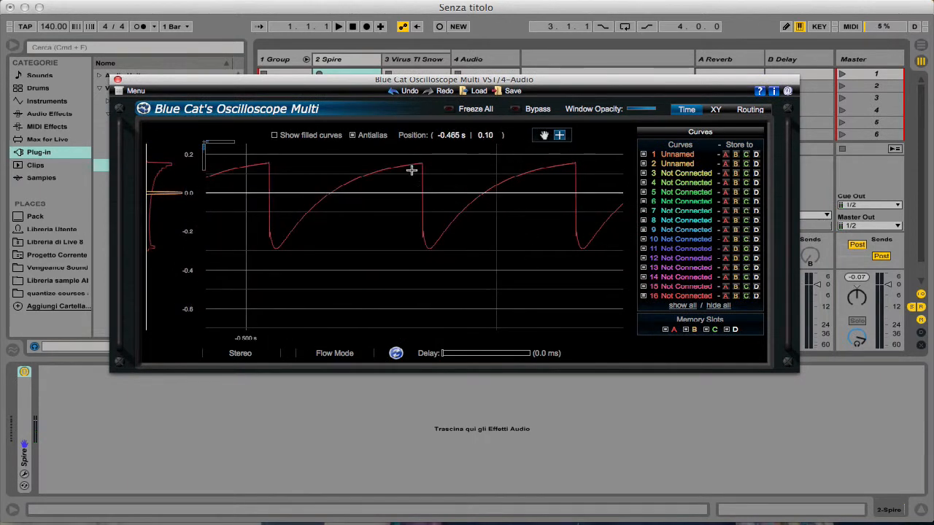
pyautogui.moveTo(378, 153); pyautogui.dragTo(540, 310)
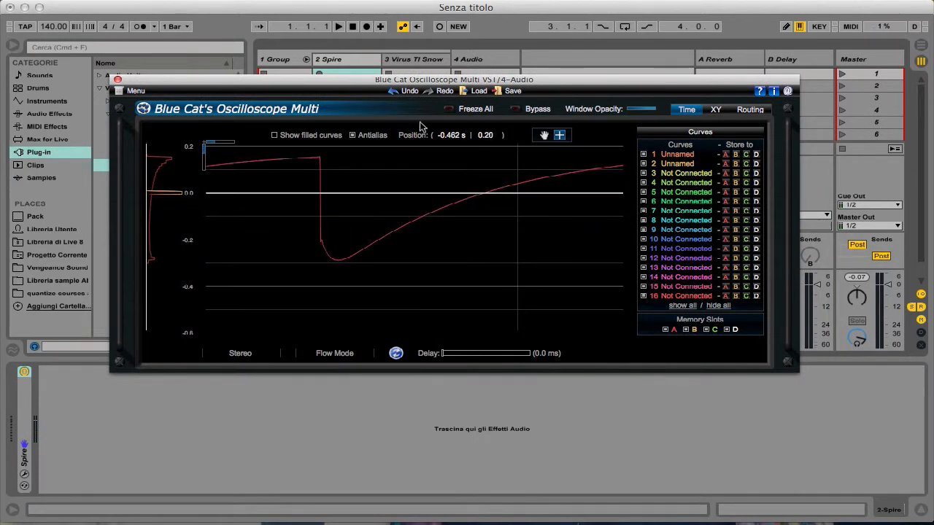
# - Magnify the Spire waveform's vertical edge, store curve 1 in memory slot A and close the oscilloscope
pyautogui.moveTo(307, 163); pyautogui.dragTo(478, 307)
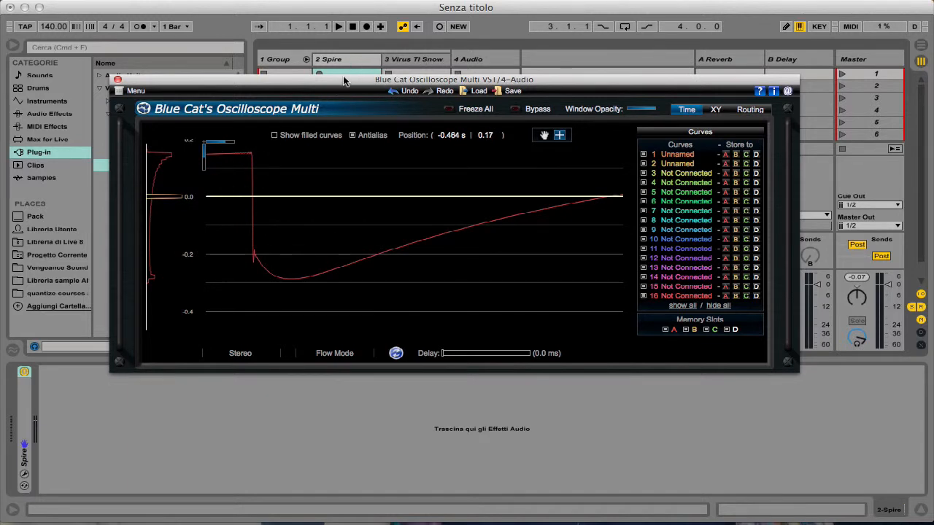
pyautogui.click(726, 156)
pyautogui.moveTo(135, 79); pyautogui.dragTo(151, 109)
pyautogui.click(461, 62)
pyautogui.click(134, 109)
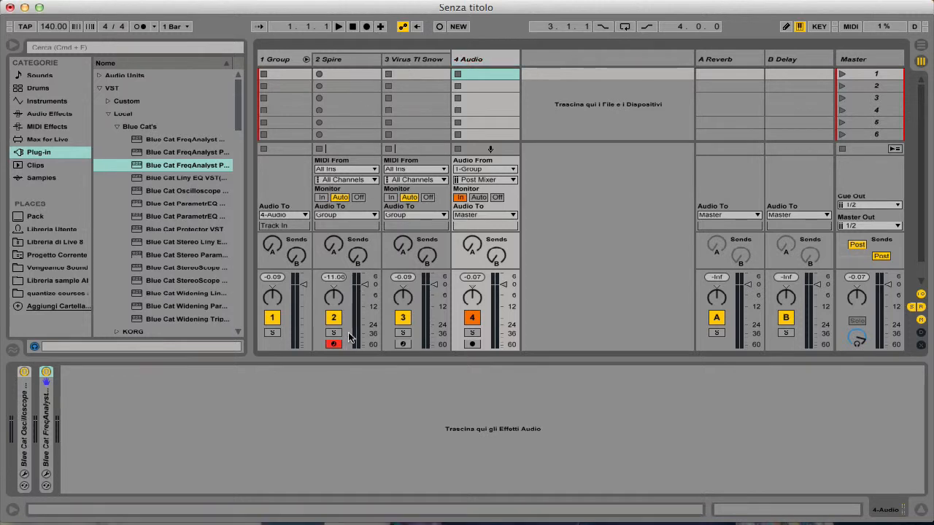
# - Audition the Spire and Virus TI Snow sounds alternately by arming each track in turn, ending on the Virus
pyautogui.click(334, 61)
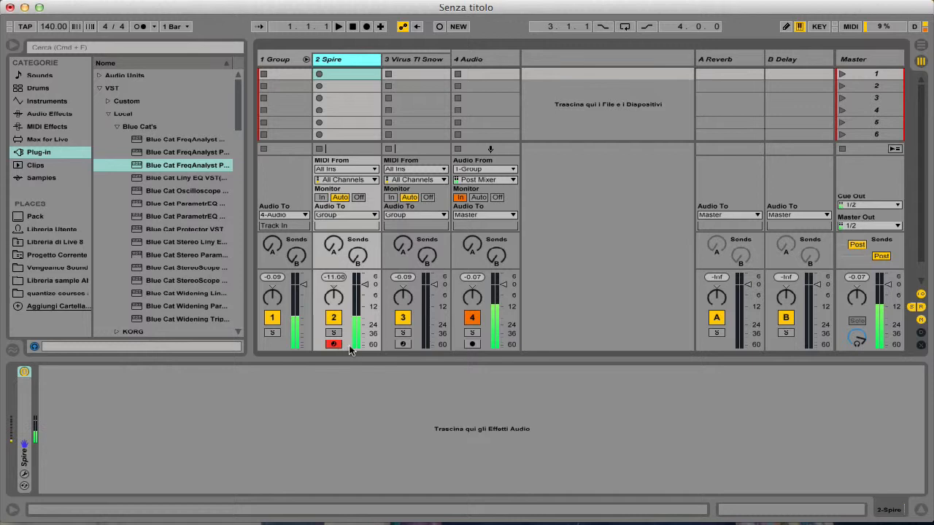
pyautogui.click(403, 345)
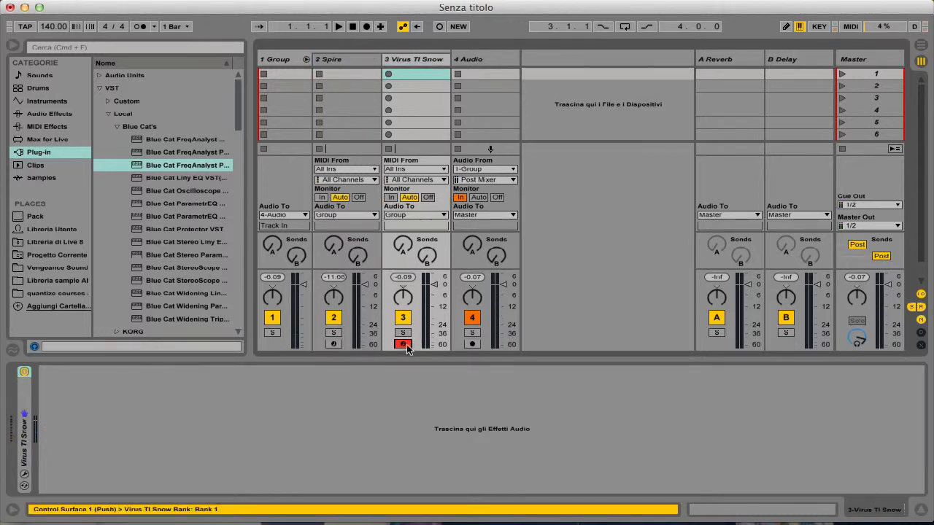
pyautogui.click(334, 345)
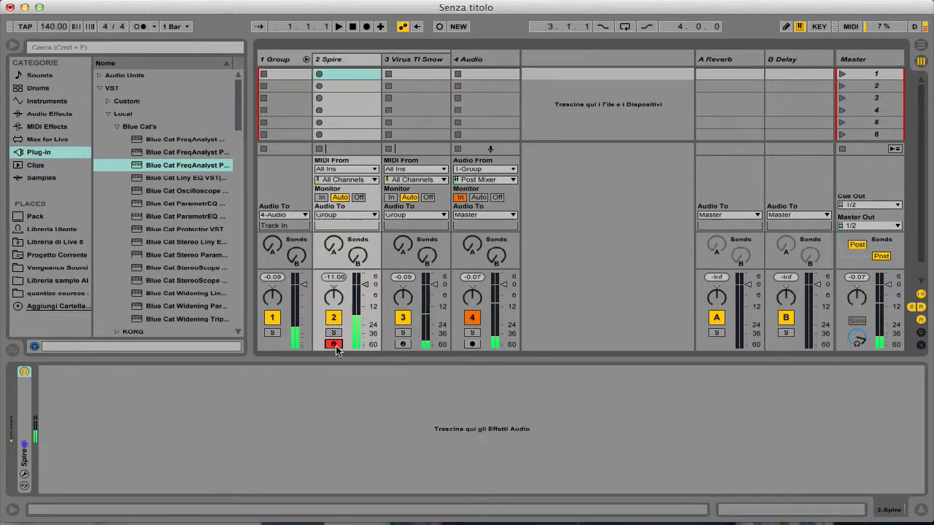
pyautogui.click(402, 344)
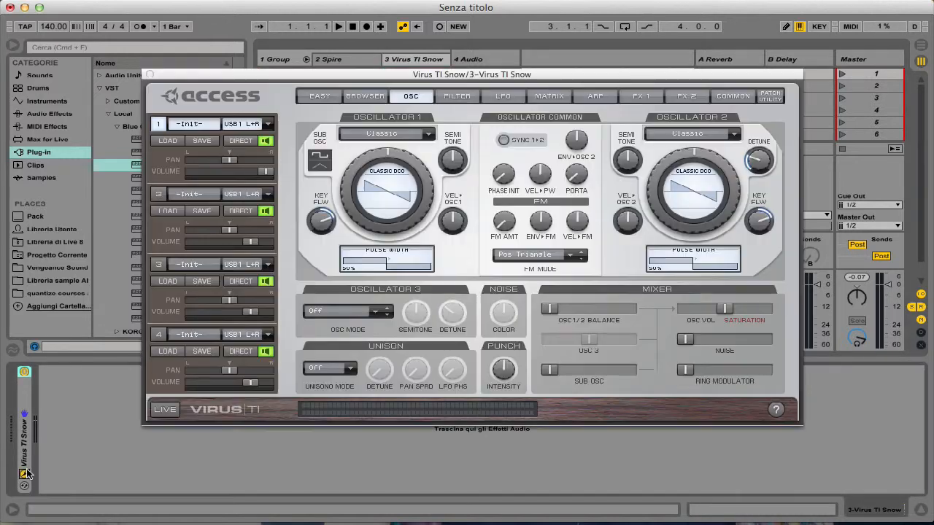
# - Review the oscillator and mixer settings in the Virus TI Snow editor, moving its window down slightly and closing it
pyautogui.click(24, 474)
pyautogui.moveTo(548, 306); pyautogui.dragTo(537, 306)
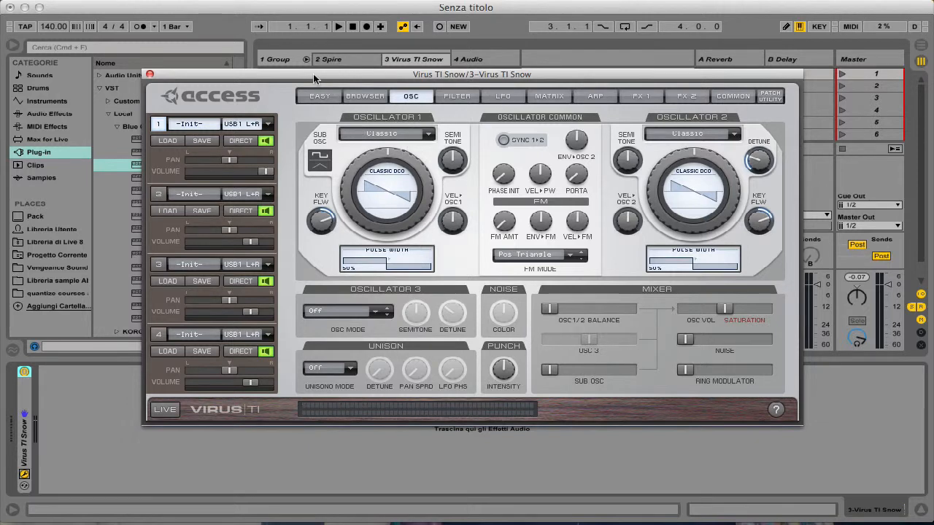
pyautogui.moveTo(332, 77); pyautogui.dragTo(330, 89)
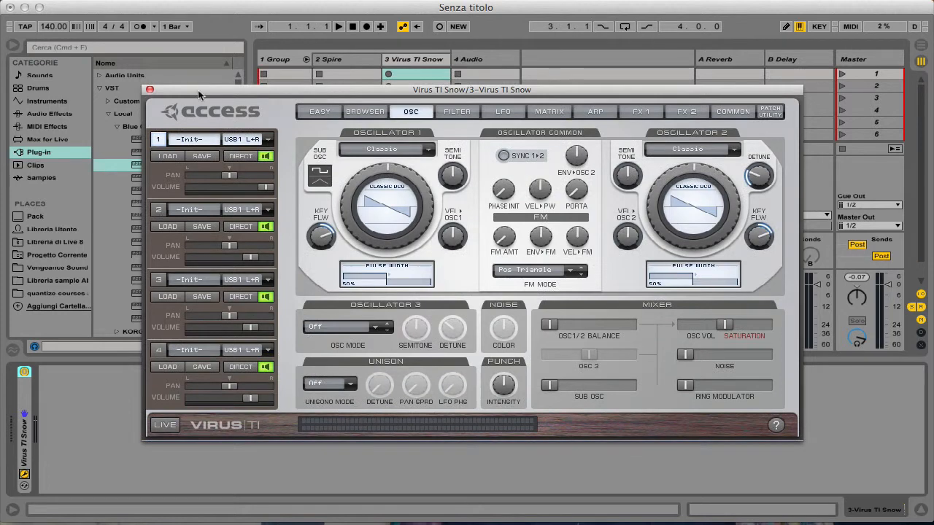
pyautogui.click(150, 88)
# - Arm the Spire track once more for a listen, then switch arming back to the Virus TI Snow track
pyautogui.click(403, 59)
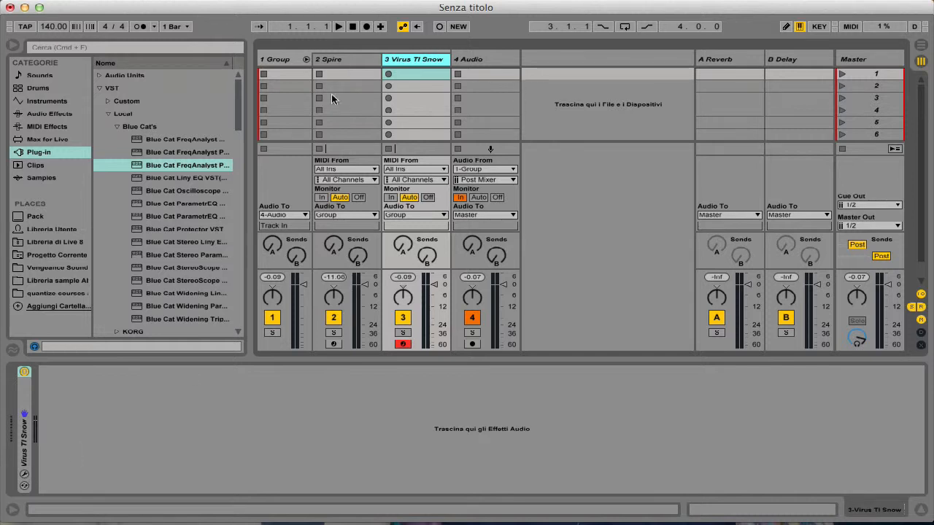
pyautogui.click(333, 344)
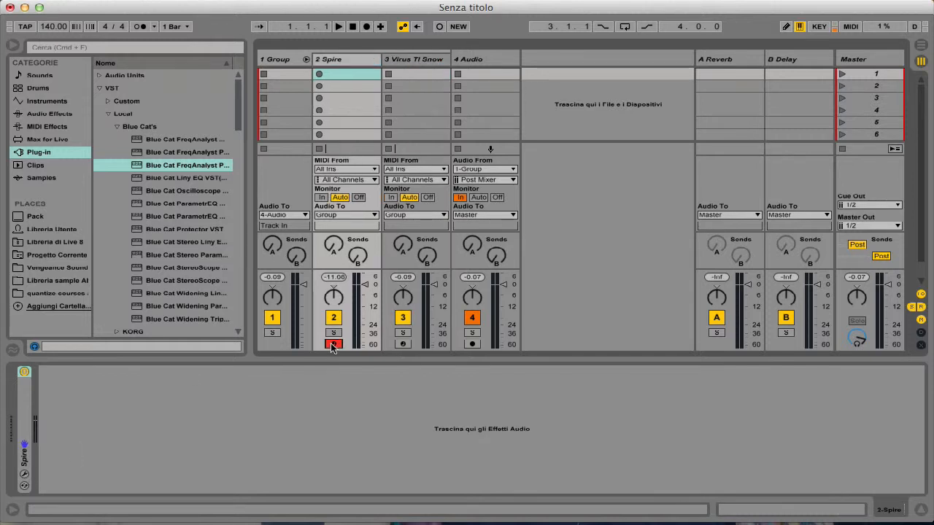
pyautogui.click(403, 344)
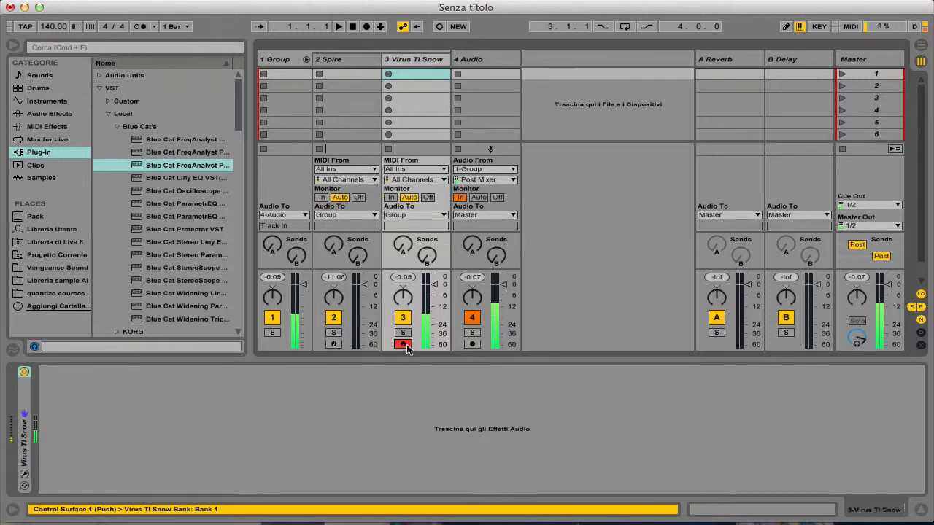
# - Look at the Spire synth editor and the Blue Cat devices on the Audio track
pyautogui.click(359, 61)
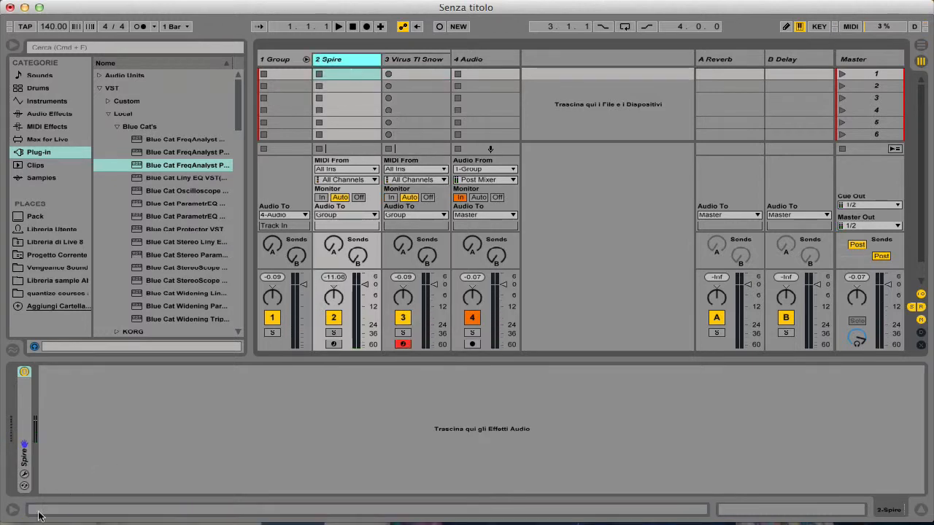
pyautogui.click(24, 475)
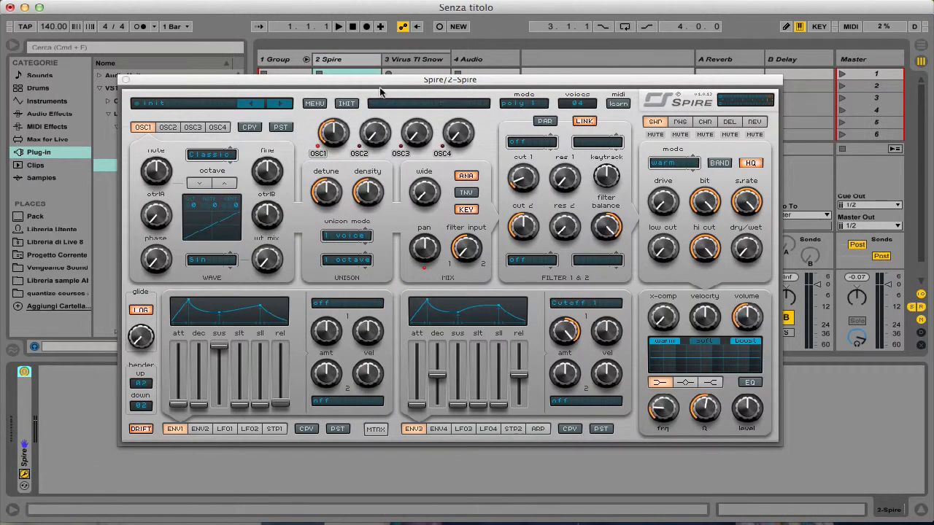
pyautogui.click(367, 80)
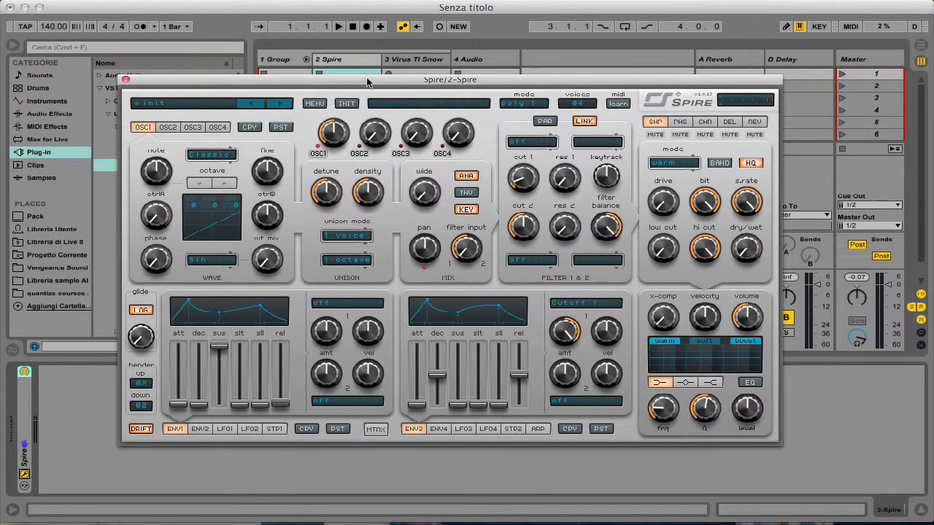
pyautogui.click(461, 61)
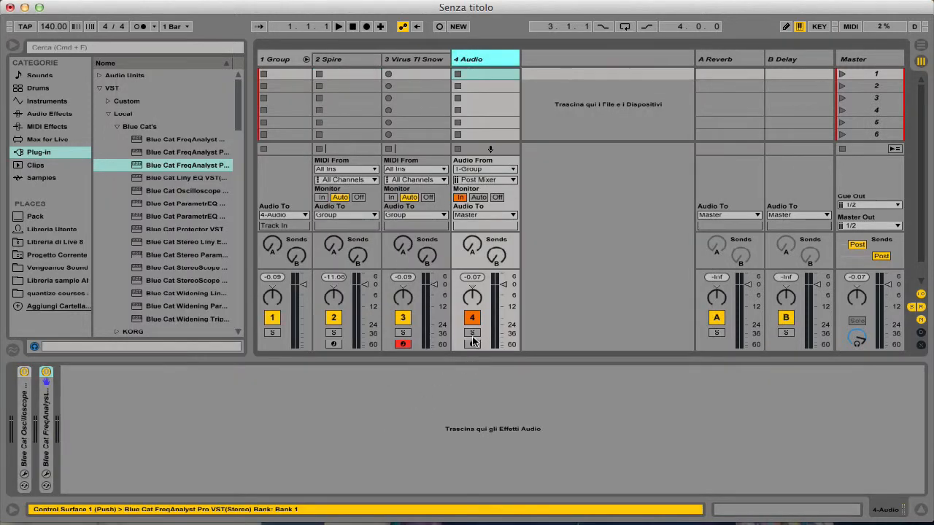
pyautogui.click(349, 59)
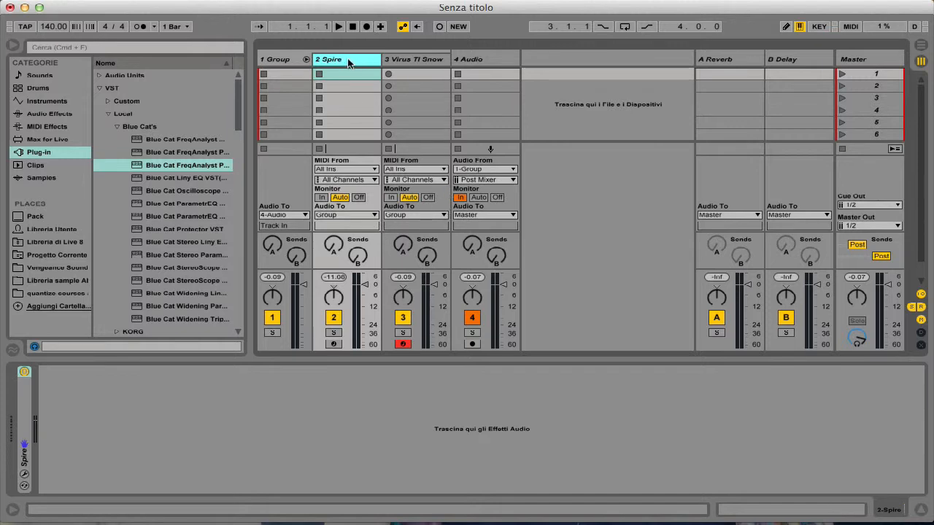
pyautogui.click(25, 474)
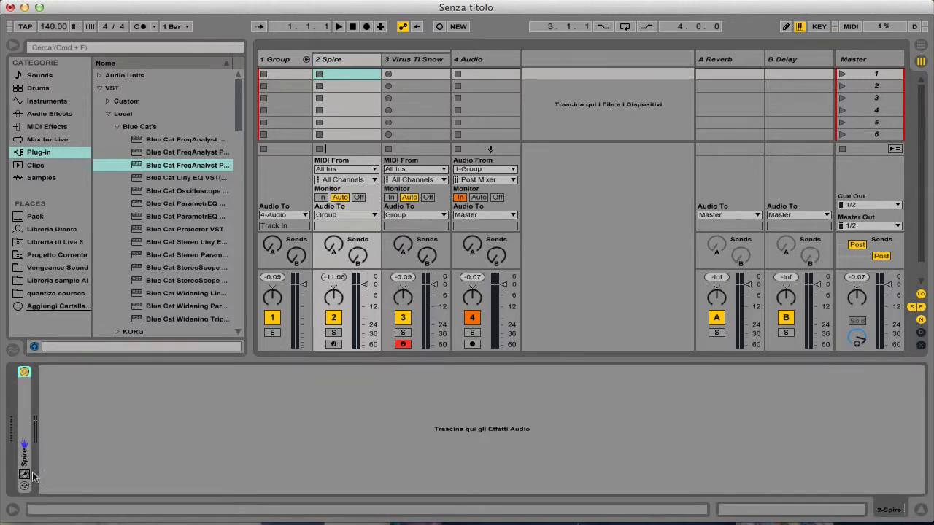
# - Delete the Virus TI Snow track and keep a single ungrouped Spire track carrying the Blue Cat Oscilloscope and FreqAnalyst devices
pyautogui.click(425, 59)
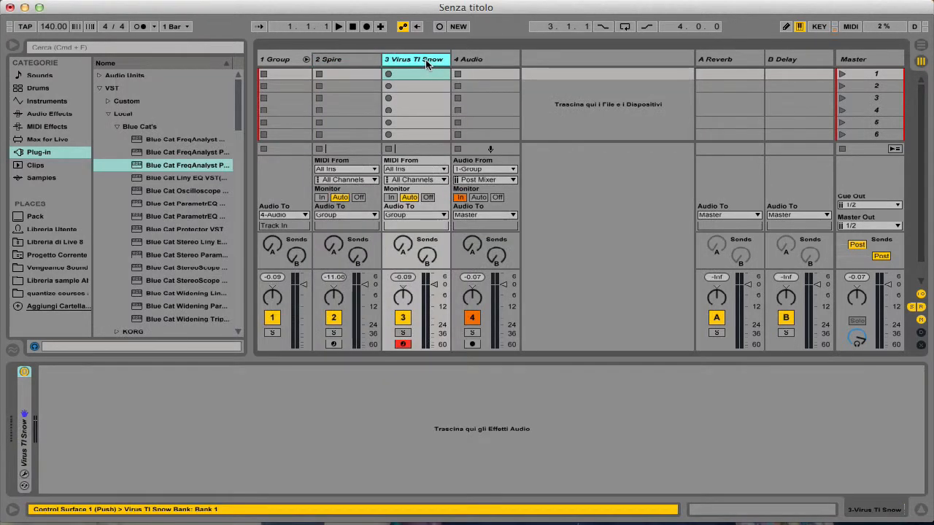
pyautogui.press('Delete')
pyautogui.click(319, 60)
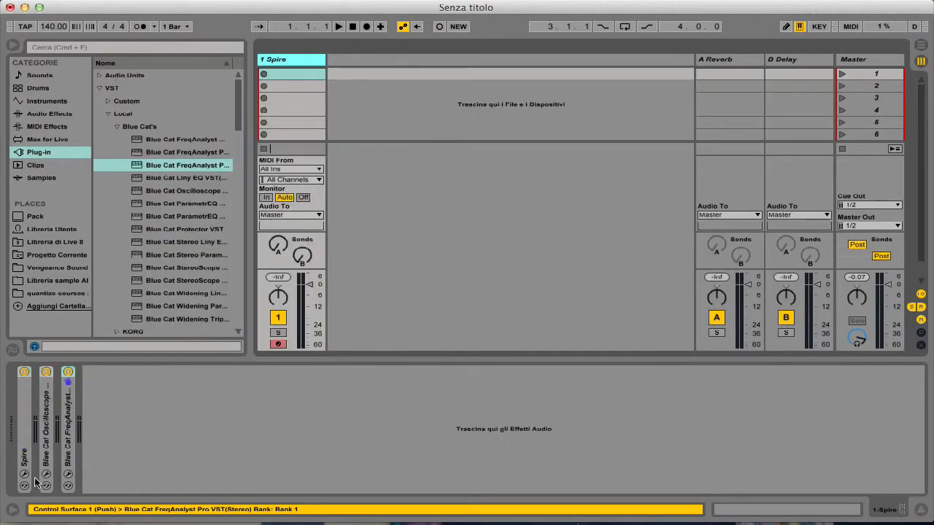
# - Open the Spire editor and the oscilloscope from the Spire track and spread their windows so both can be seen
pyautogui.click(25, 474)
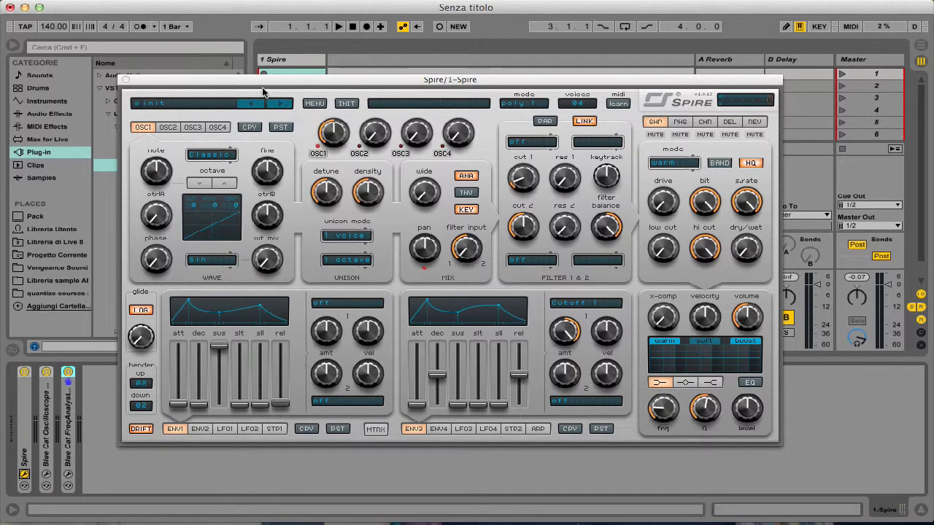
pyautogui.click(46, 475)
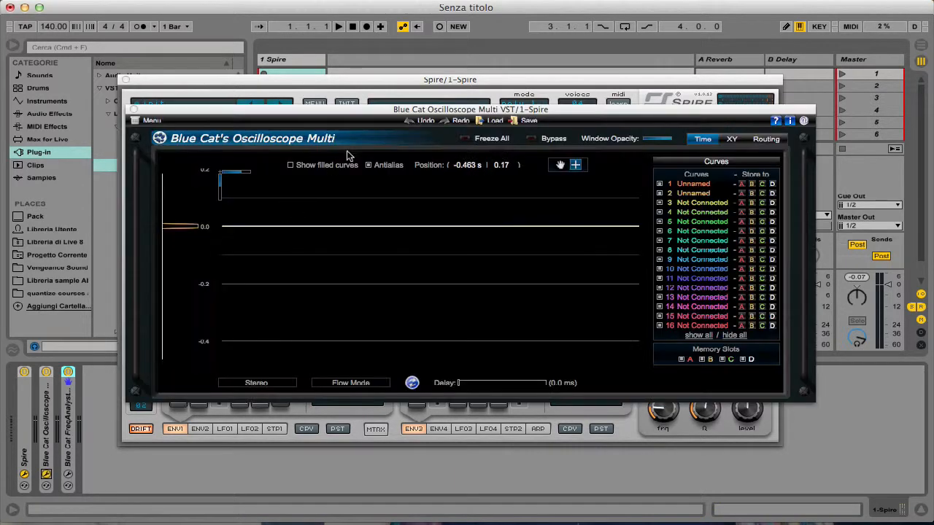
pyautogui.moveTo(352, 111); pyautogui.dragTo(716, 190)
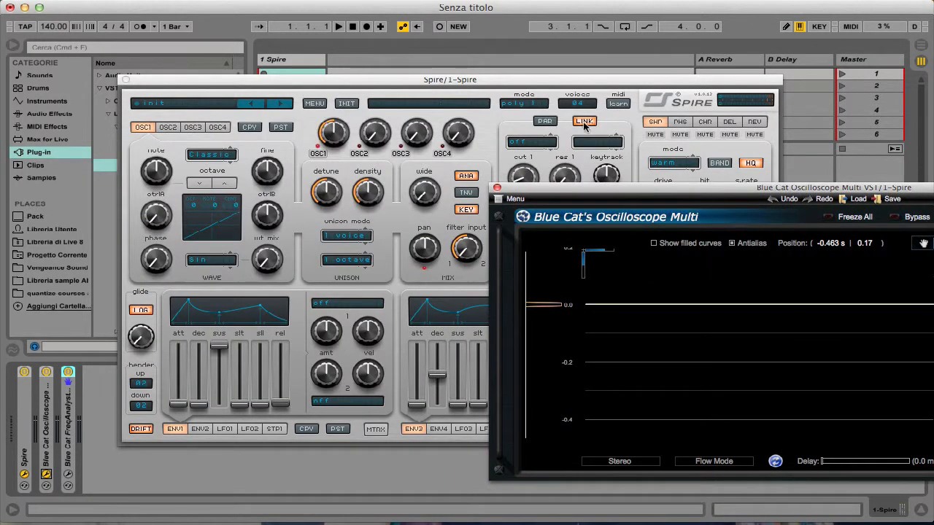
pyautogui.moveTo(560, 83); pyautogui.dragTo(447, 26)
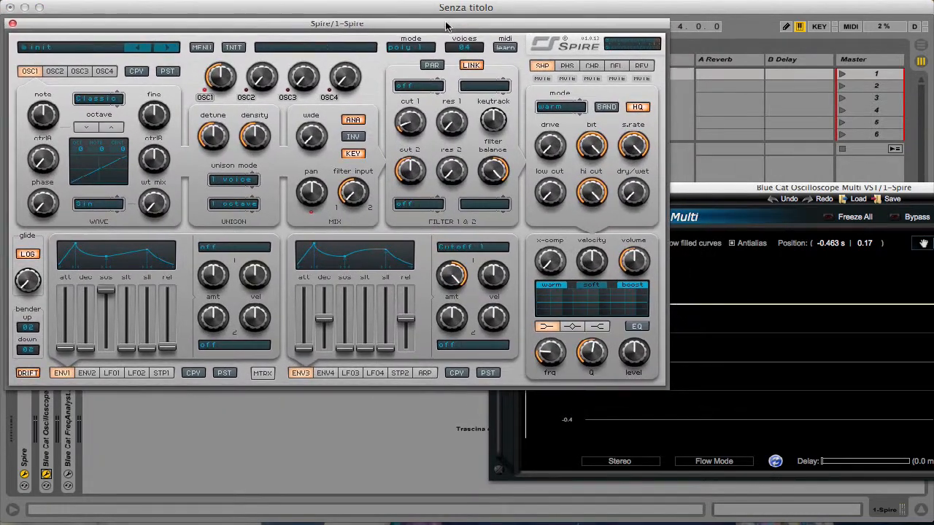
pyautogui.moveTo(738, 196); pyautogui.dragTo(495, 222)
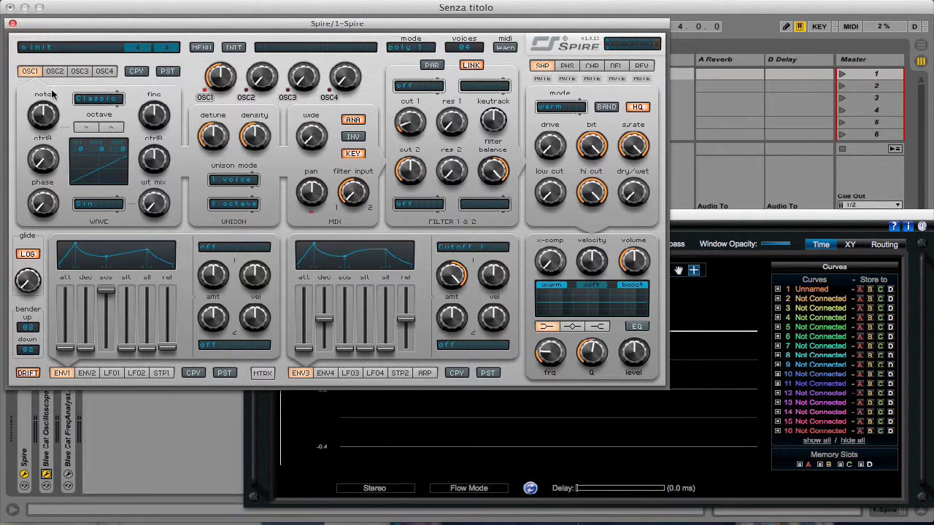
# - Keep oscillator 1 in Classic mode, raise its wt mix to 1000 for a full Sin wave and reset it to minimum
pyautogui.click(99, 104)
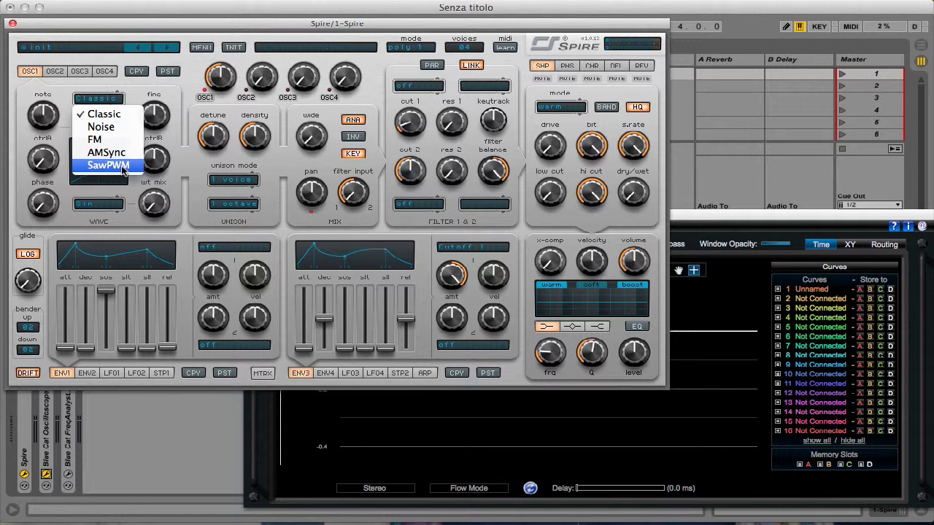
pyautogui.click(108, 114)
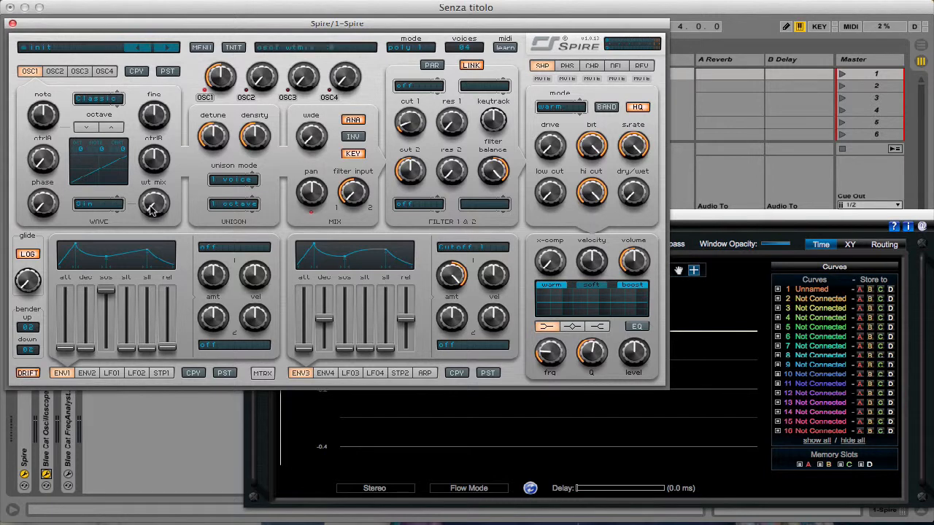
pyautogui.moveTo(154, 210); pyautogui.dragTo(175, 40)
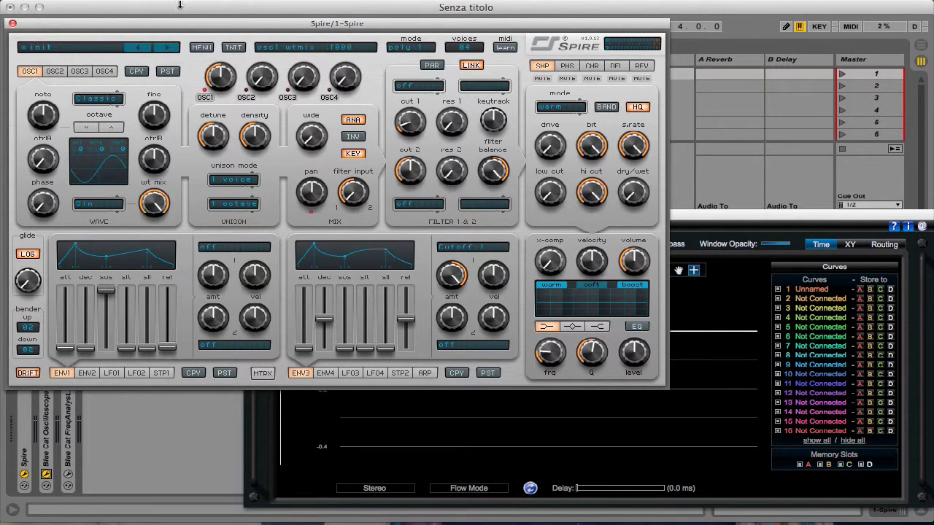
pyautogui.doubleClick(151, 203)
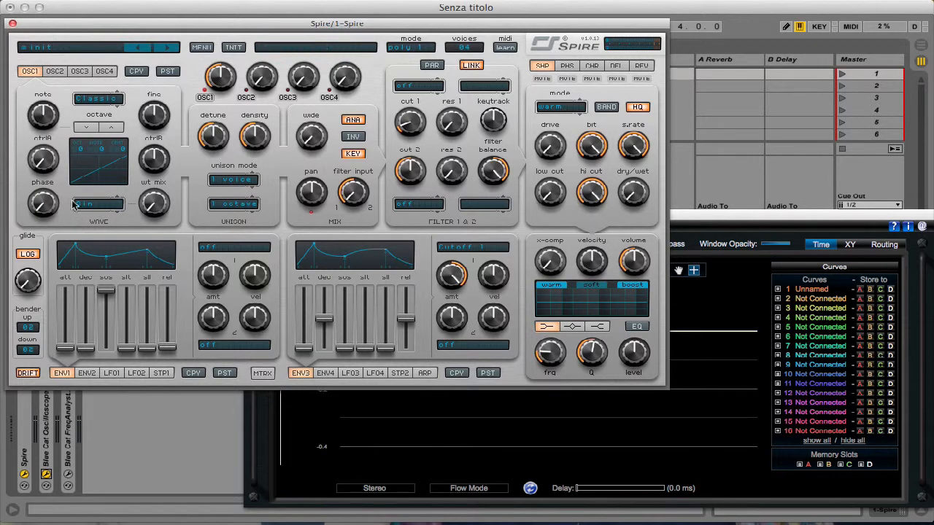
# - Set oscillator 1's wt mix to 500 to blend in the Sin wave and return it to minimum
pyautogui.moveTo(155, 205); pyautogui.dragTo(155, 139)
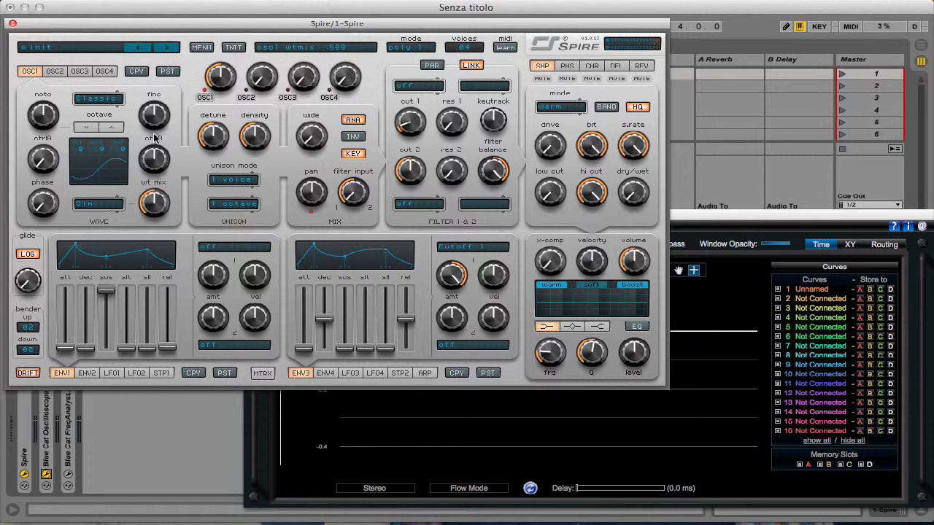
pyautogui.moveTo(155, 206); pyautogui.dragTo(158, 125)
pyautogui.moveTo(149, 205); pyautogui.dragTo(201, 357)
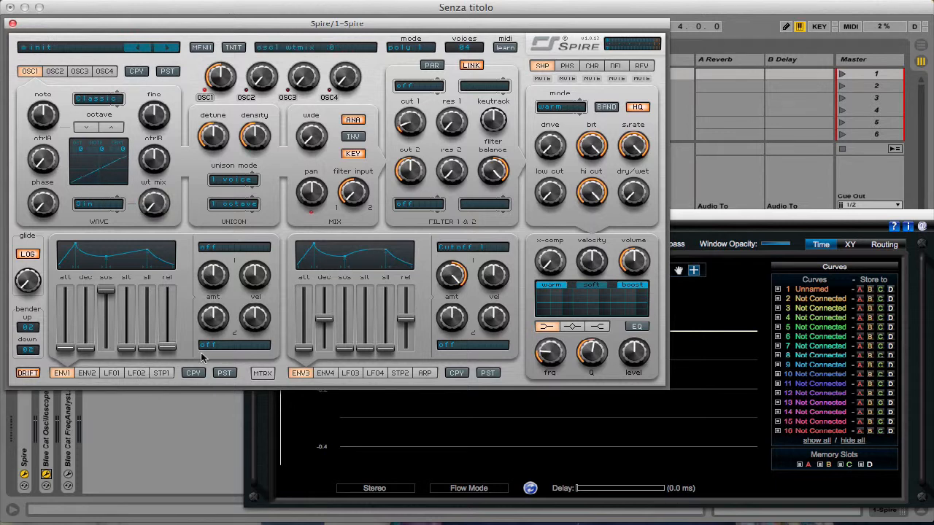
# - Reset the oscilloscope view to full range and magnify the Spire saw waveform down to about three cycles
pyautogui.click(733, 301)
pyautogui.scroll(-5, 448, 336)
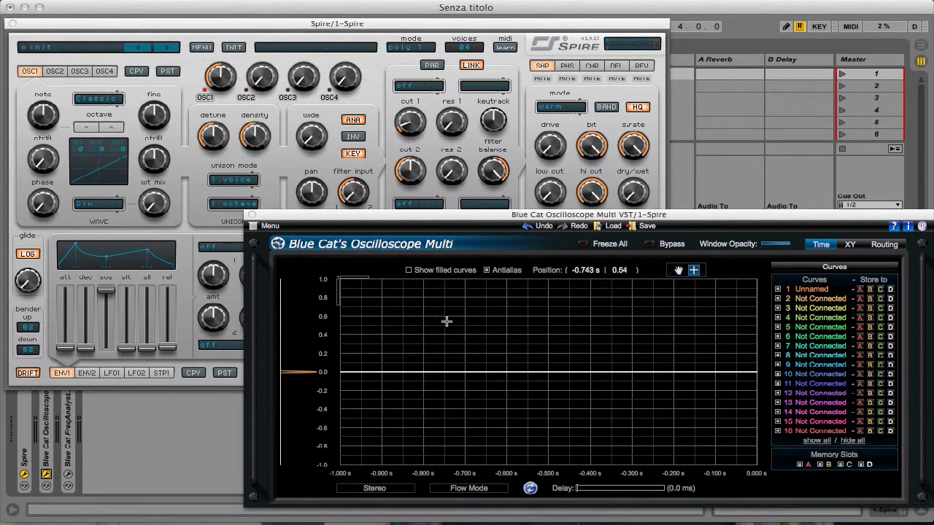
pyautogui.moveTo(496, 350); pyautogui.dragTo(714, 466)
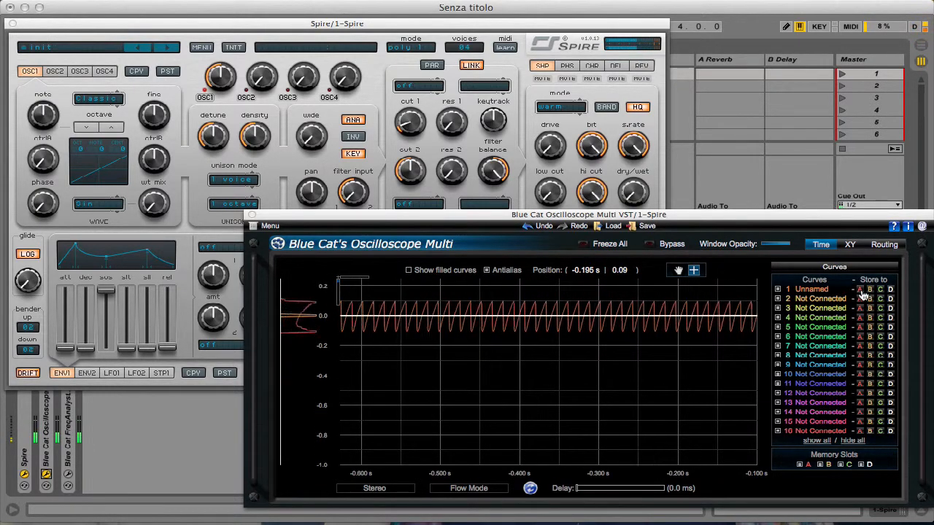
pyautogui.moveTo(525, 297); pyautogui.dragTo(646, 409)
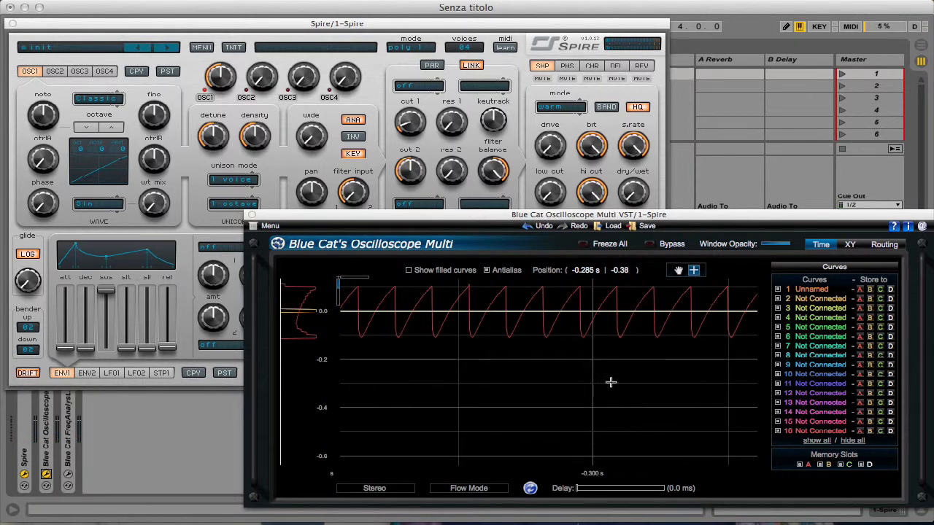
pyautogui.moveTo(444, 282); pyautogui.dragTo(642, 427)
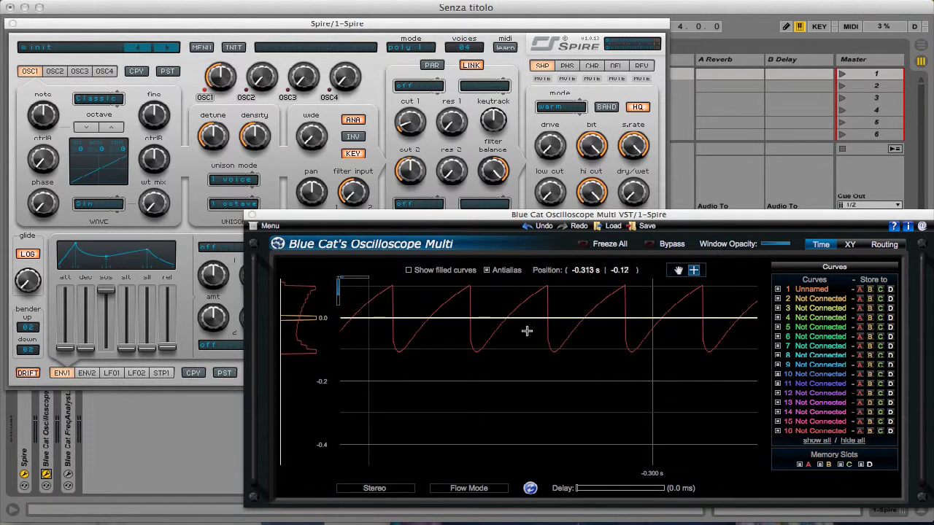
pyautogui.moveTo(435, 286); pyautogui.dragTo(651, 365)
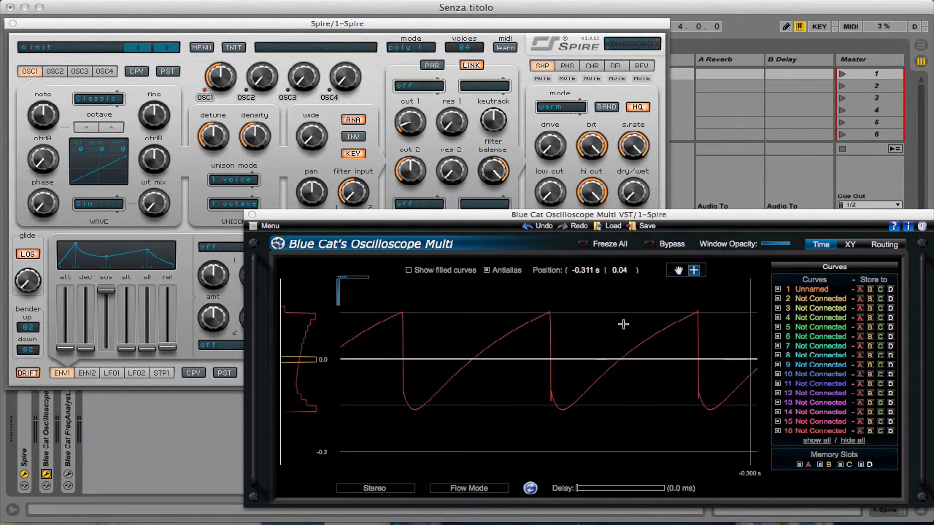
# - Raise oscillator 1's wt mix to 1000, store curve 1 to memory A and frame about three cycles of the sine waveform
pyautogui.moveTo(156, 210); pyautogui.dragTo(191, 80)
pyautogui.click(762, 231)
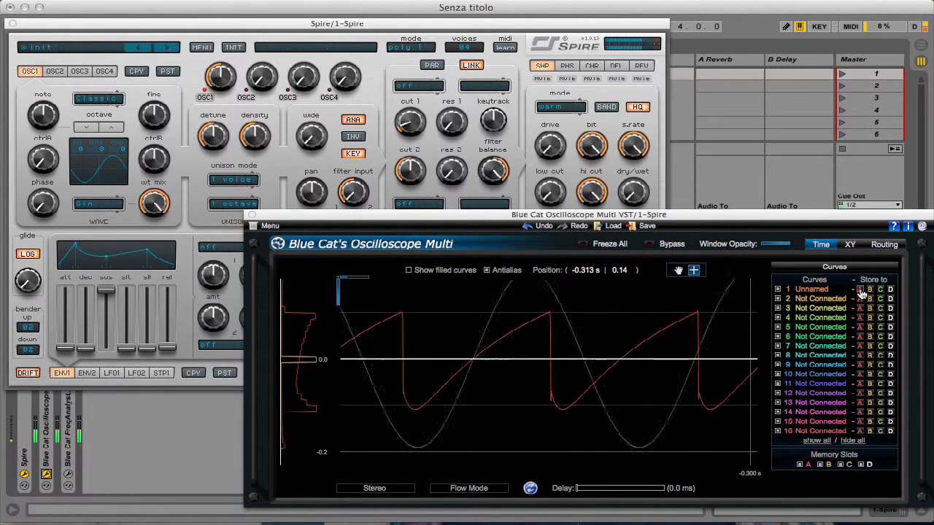
pyautogui.moveTo(441, 289); pyautogui.dragTo(740, 478)
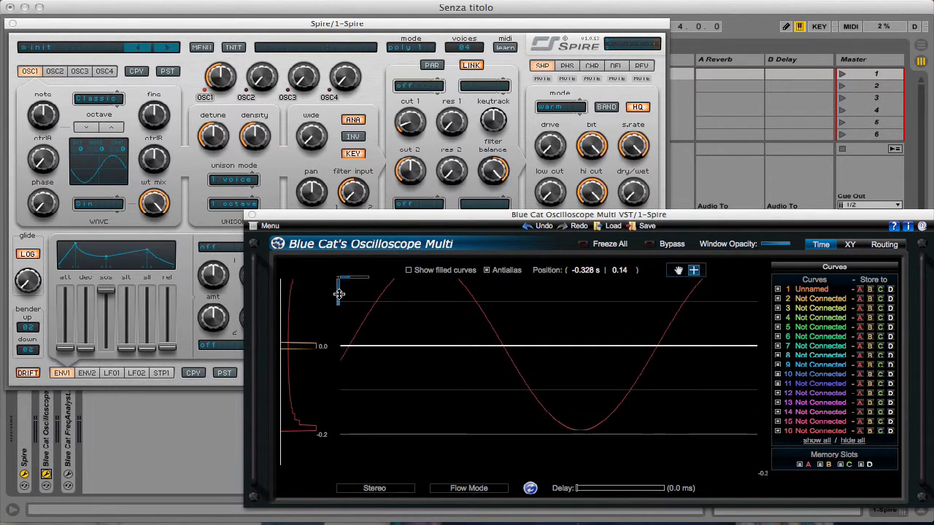
pyautogui.scroll(-5, 339, 297)
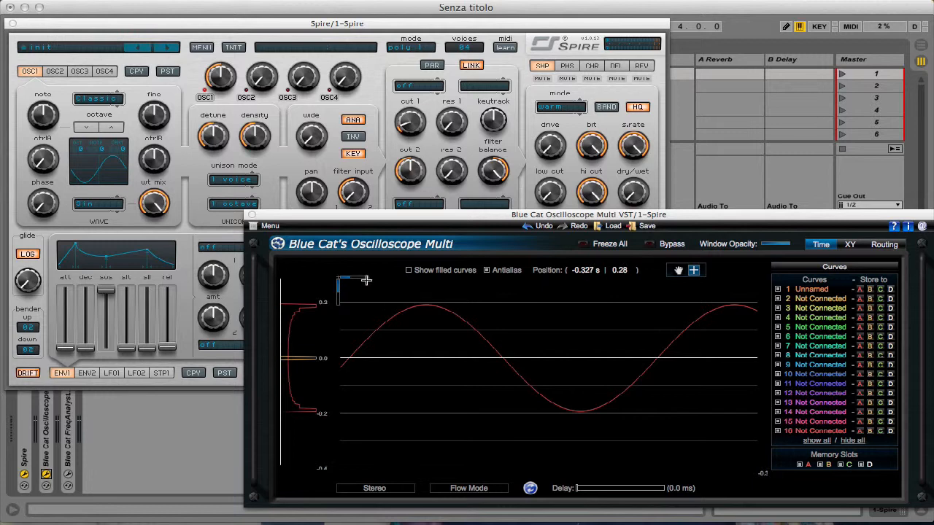
pyautogui.scroll(2, 357, 276)
pyautogui.scroll(-5, 357, 276)
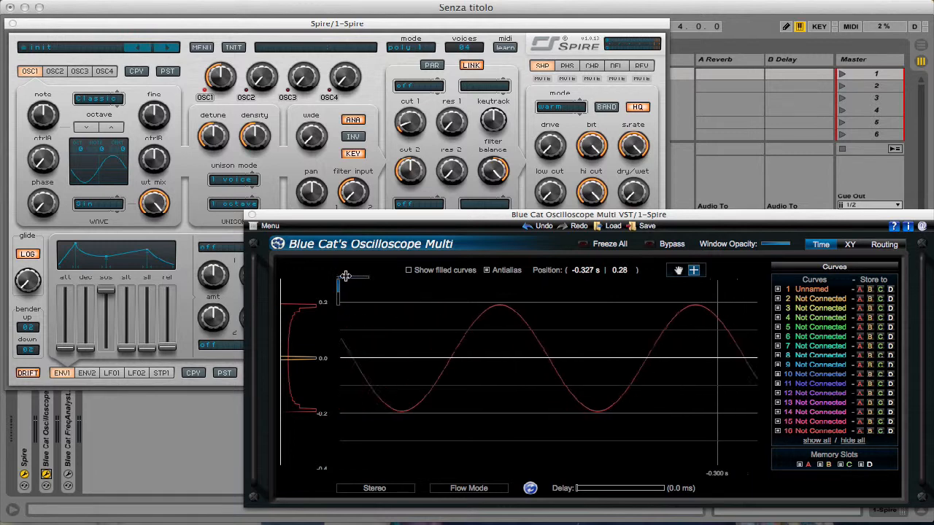
pyautogui.scroll(-2, 346, 276)
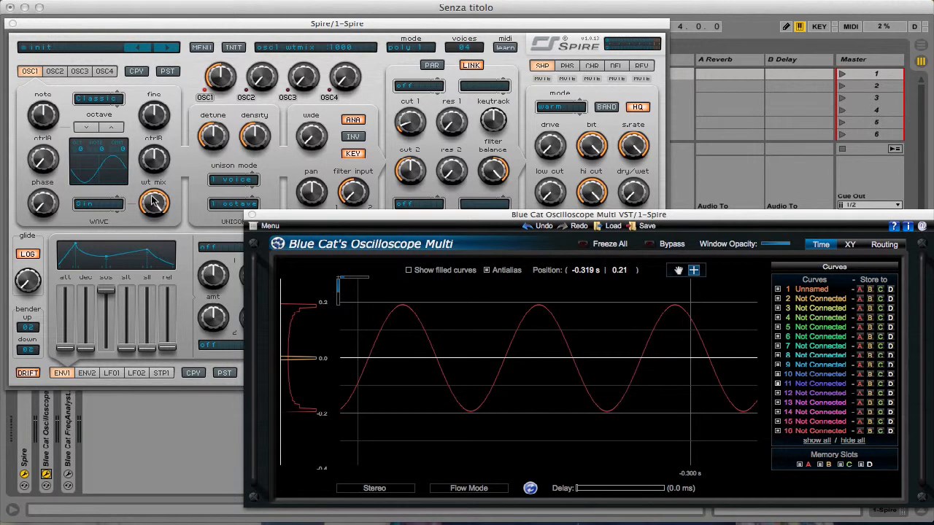
# - Lower oscillator 1's wt mix to about halfway, store the blended curve to memory A and magnify it in the oscilloscope
pyautogui.moveTo(154, 203); pyautogui.dragTo(147, 274)
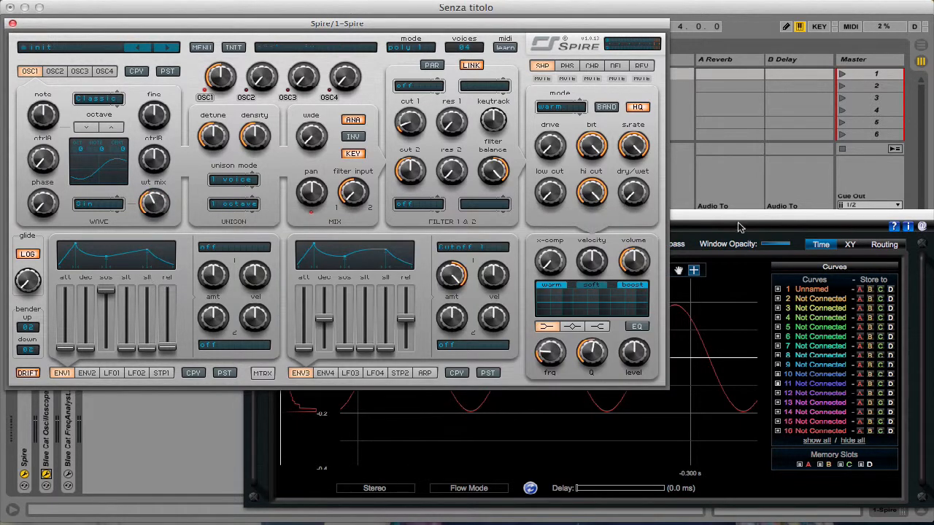
pyautogui.click(746, 283)
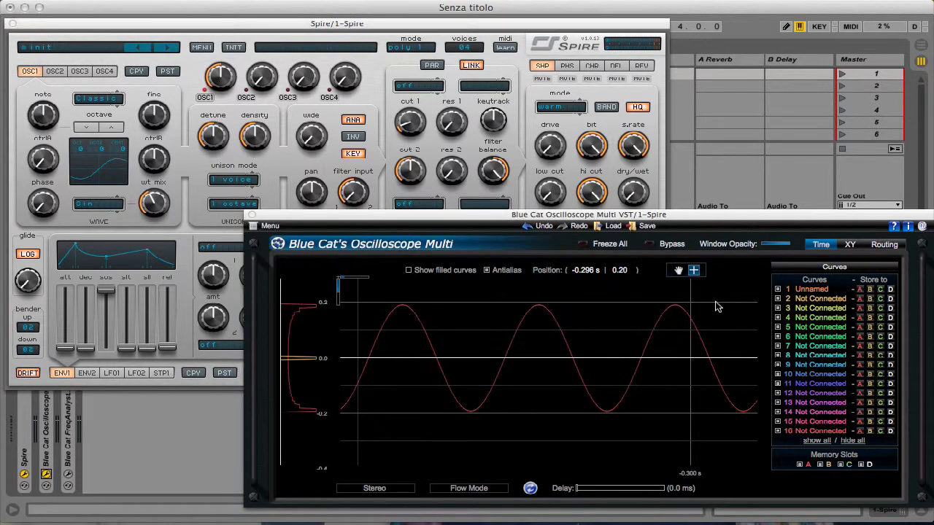
pyautogui.click(861, 290)
pyautogui.moveTo(415, 376); pyautogui.dragTo(619, 498)
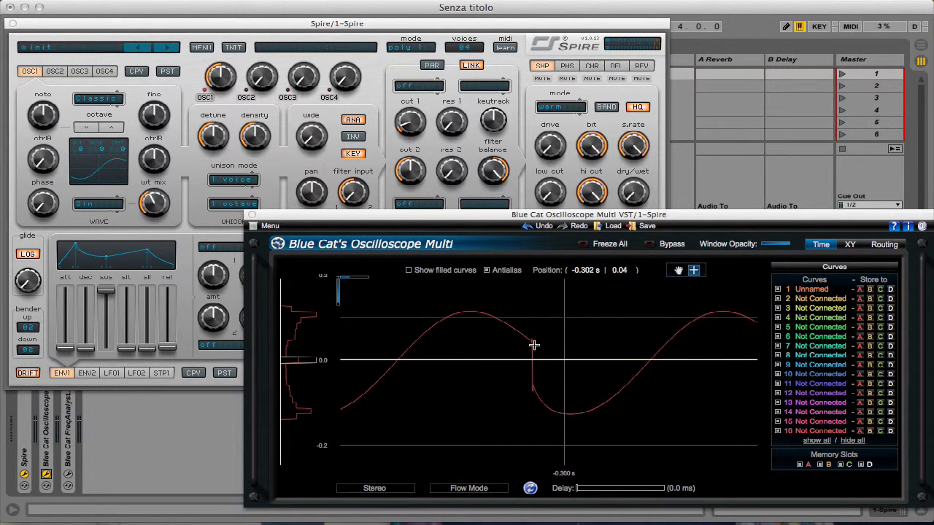
# - Browse oscillator 1's wavetable list, select Tri and raise wt mix to 1000 to examine its waveform in the oscilloscope
pyautogui.click(183, 211)
pyautogui.moveTo(156, 204); pyautogui.dragTo(151, 264)
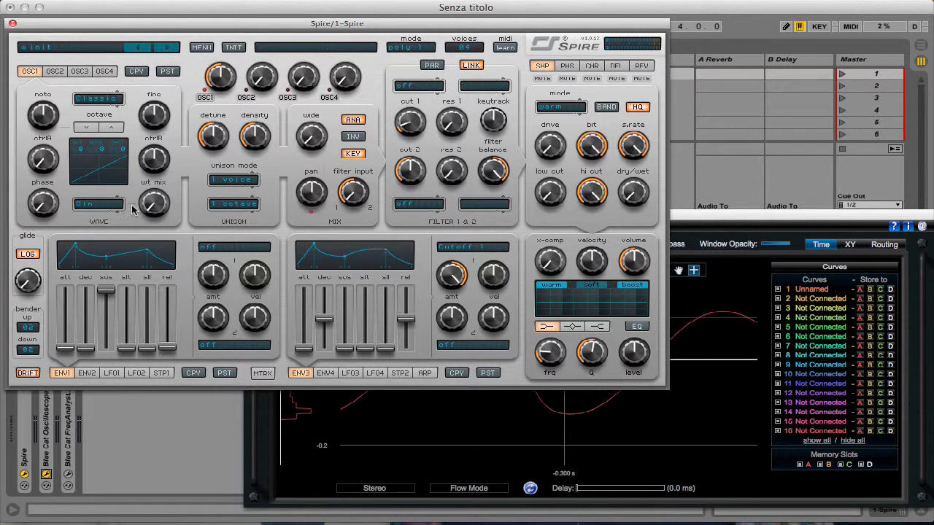
pyautogui.click(90, 209)
pyautogui.click(90, 209)
pyautogui.click(92, 209)
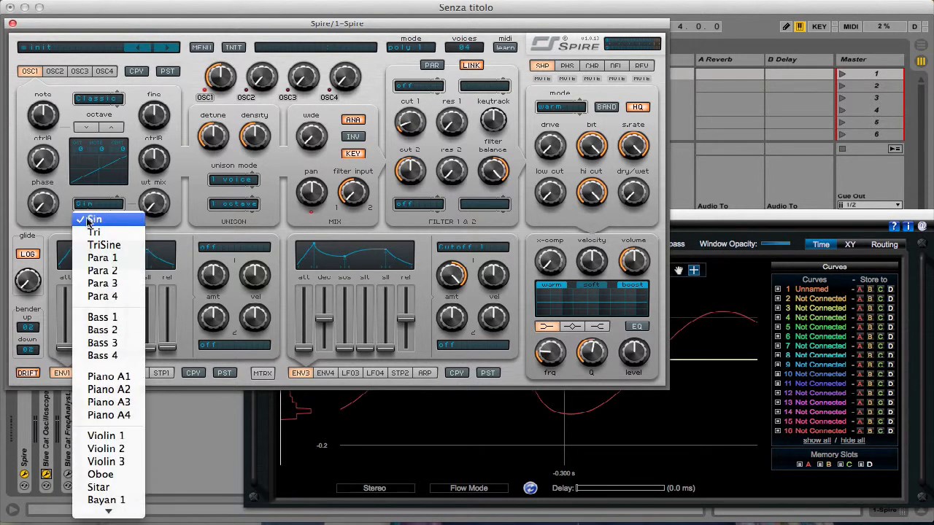
pyautogui.moveTo(100, 517)
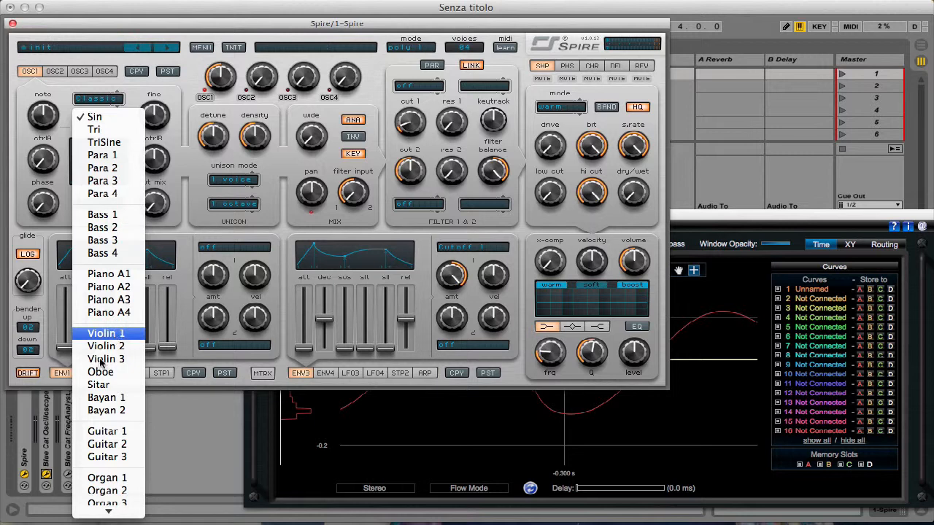
pyautogui.moveTo(140, 516)
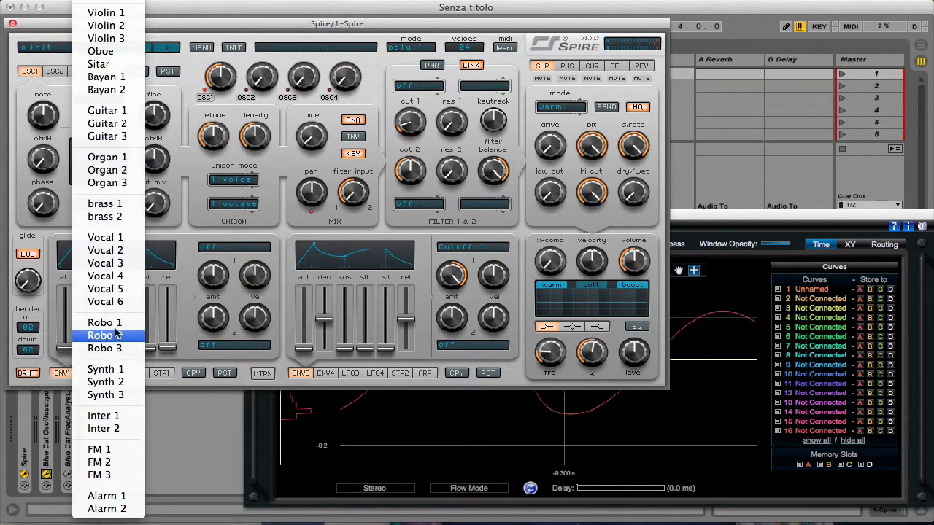
pyautogui.moveTo(108, 4)
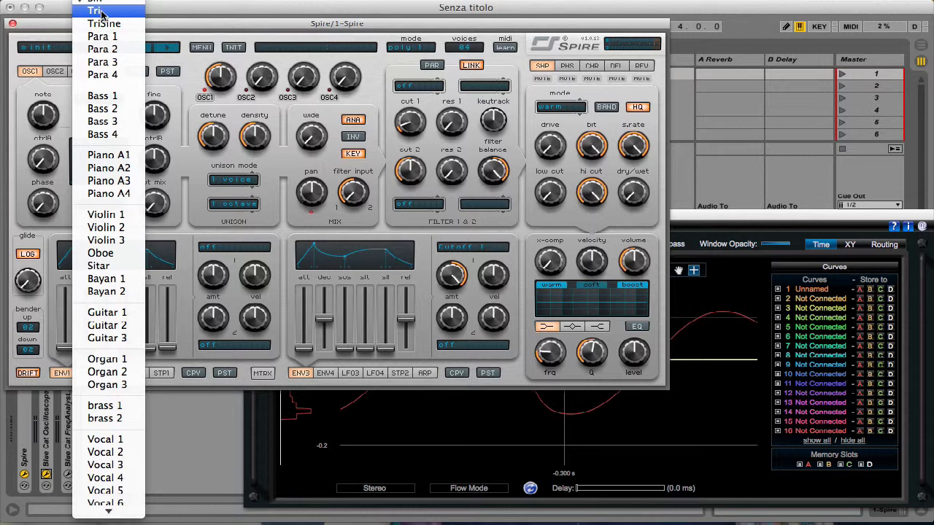
pyautogui.click(102, 12)
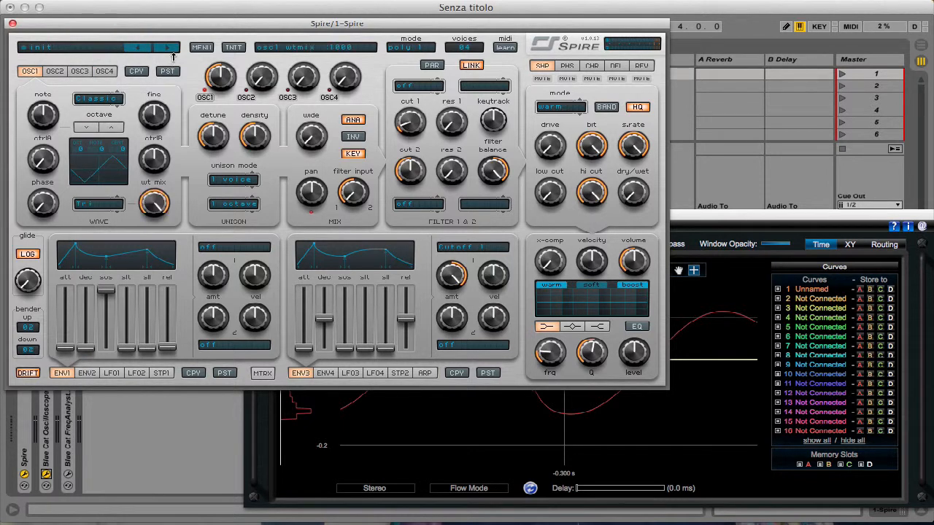
pyautogui.click(693, 363)
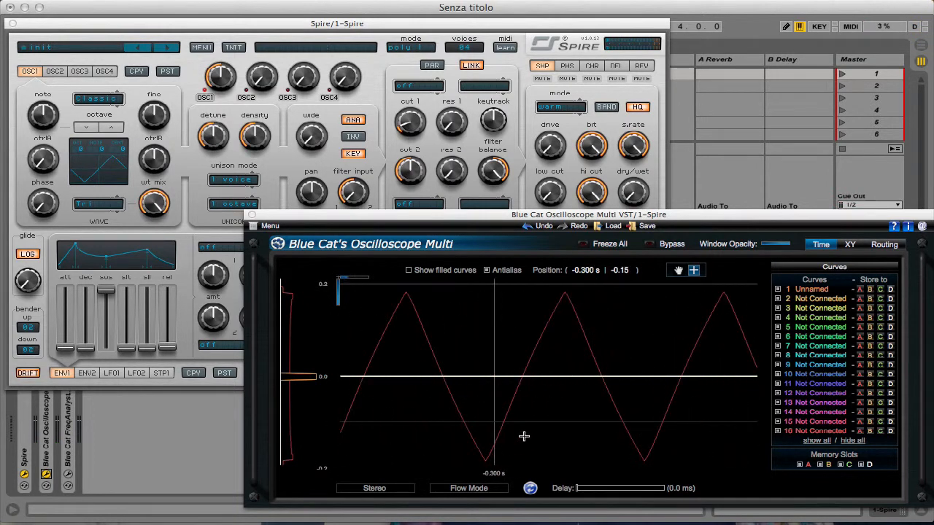
# - Change oscillator 1's wavetable to TriSine and examine its waveform in the oscilloscope
pyautogui.click(165, 92)
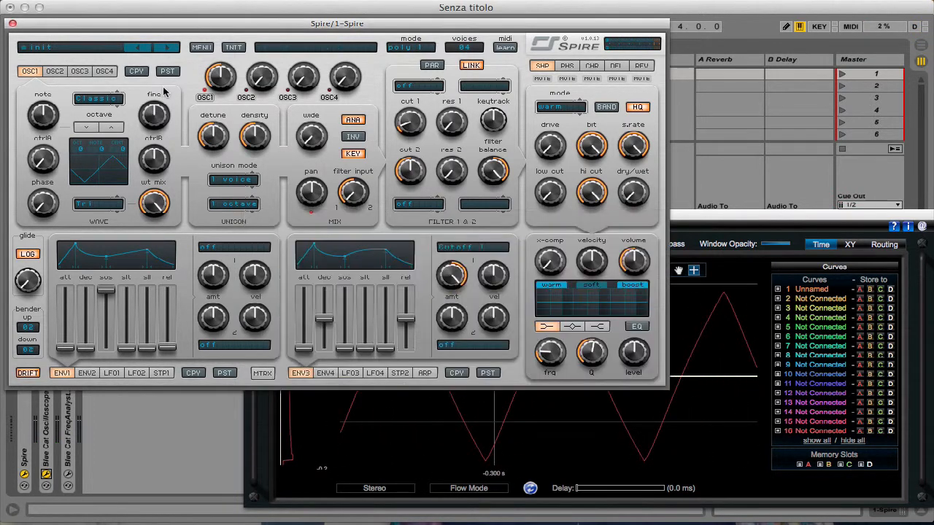
pyautogui.click(81, 203)
pyautogui.click(93, 247)
pyautogui.click(707, 321)
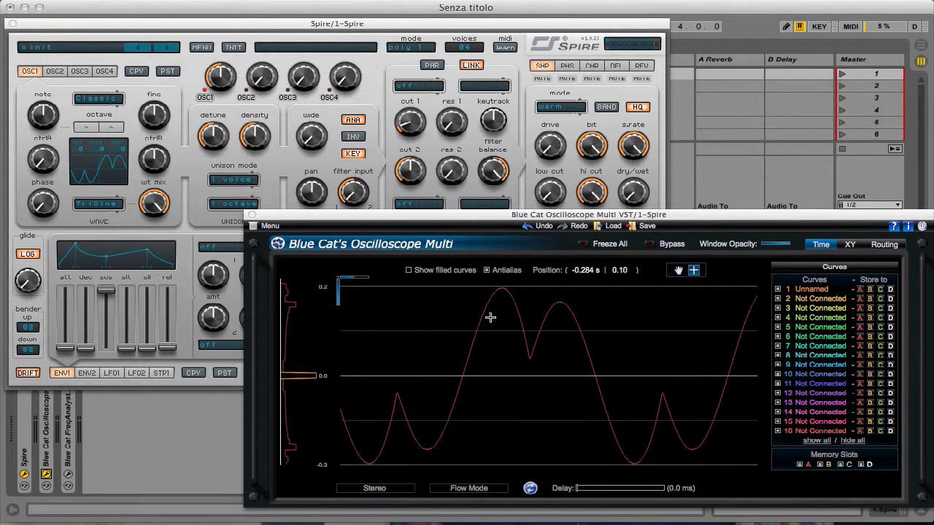
# - Change oscillator 1's wavetable to Bass 1 and move the oscilloscope window slightly up and to the left
pyautogui.click(97, 205)
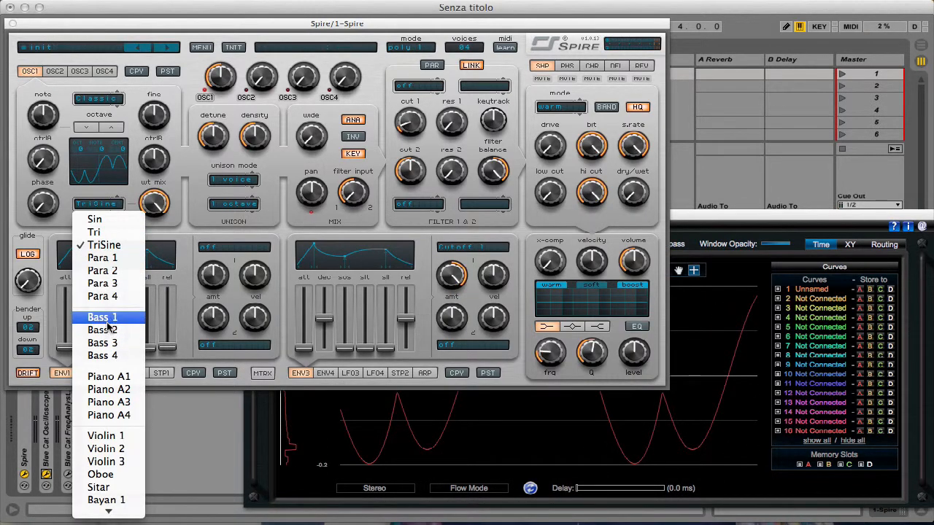
pyautogui.click(109, 320)
pyautogui.click(100, 206)
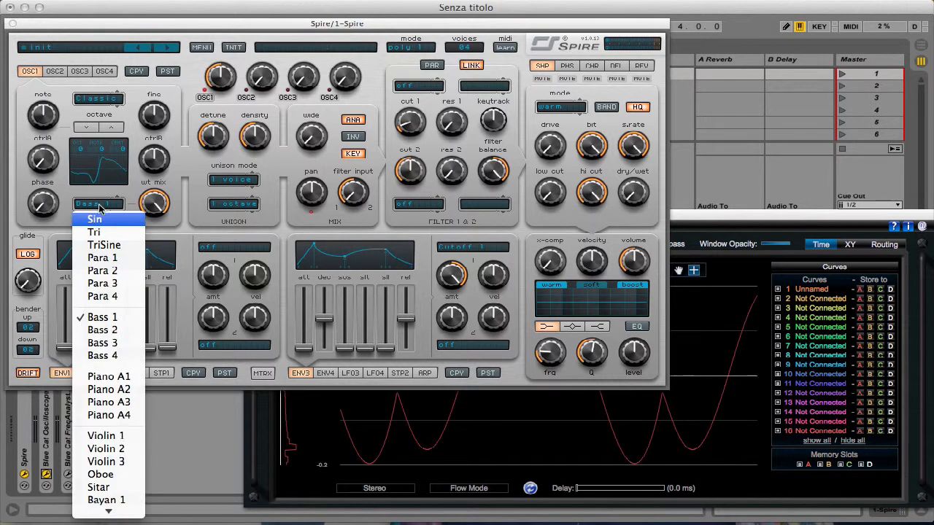
pyautogui.click(82, 166)
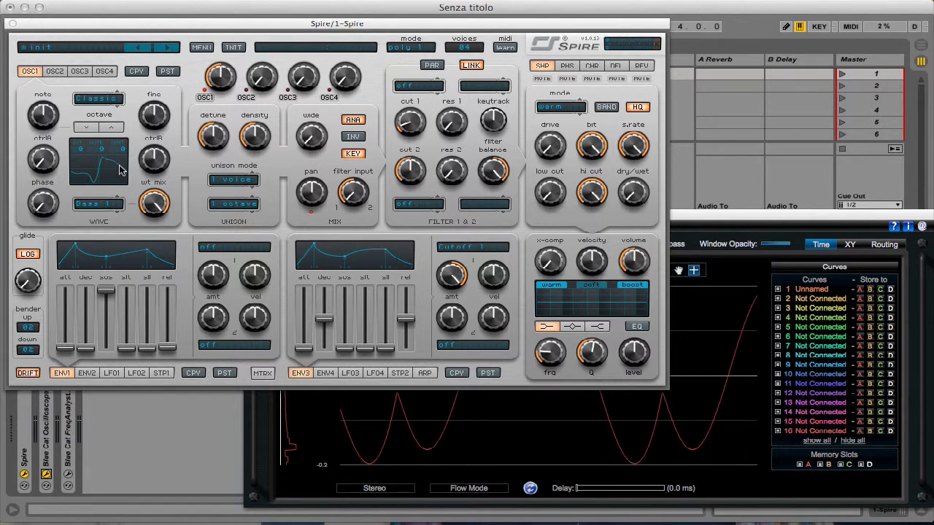
pyautogui.click(735, 300)
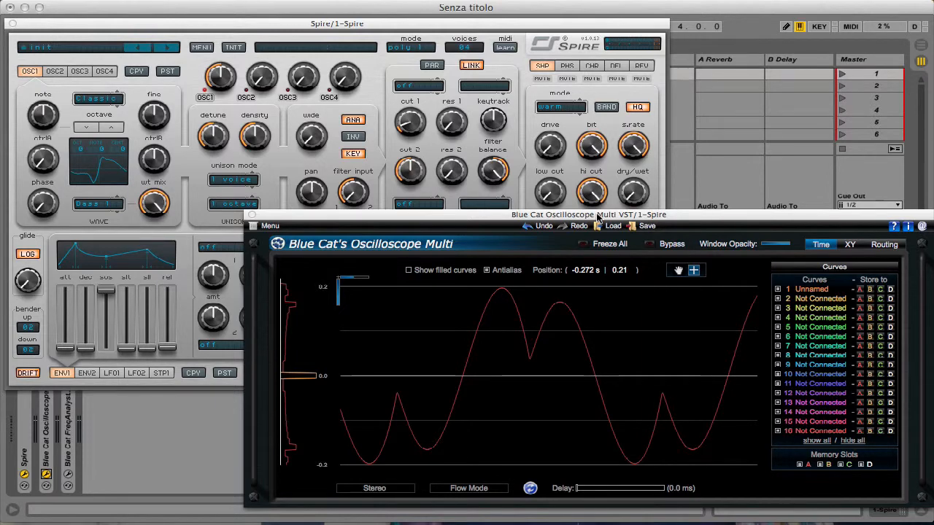
pyautogui.moveTo(597, 217); pyautogui.dragTo(582, 209)
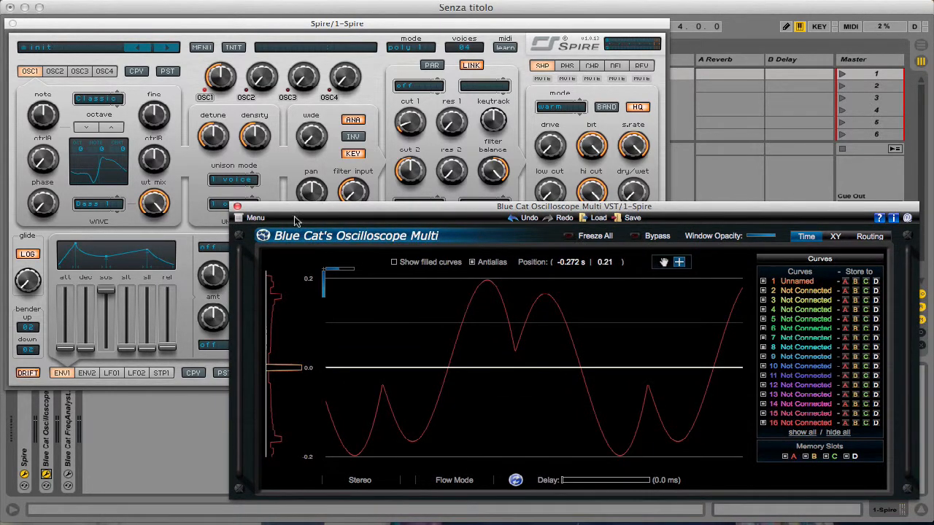
# - Return oscillator 1's wt mix to minimum and set its wavetable back to Sin
pyautogui.click(182, 123)
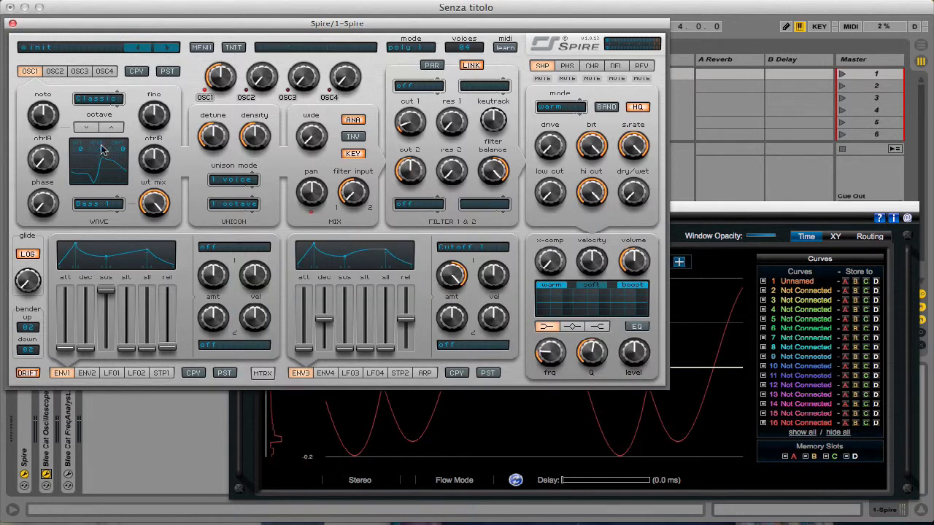
pyautogui.moveTo(153, 200); pyautogui.dragTo(184, 391)
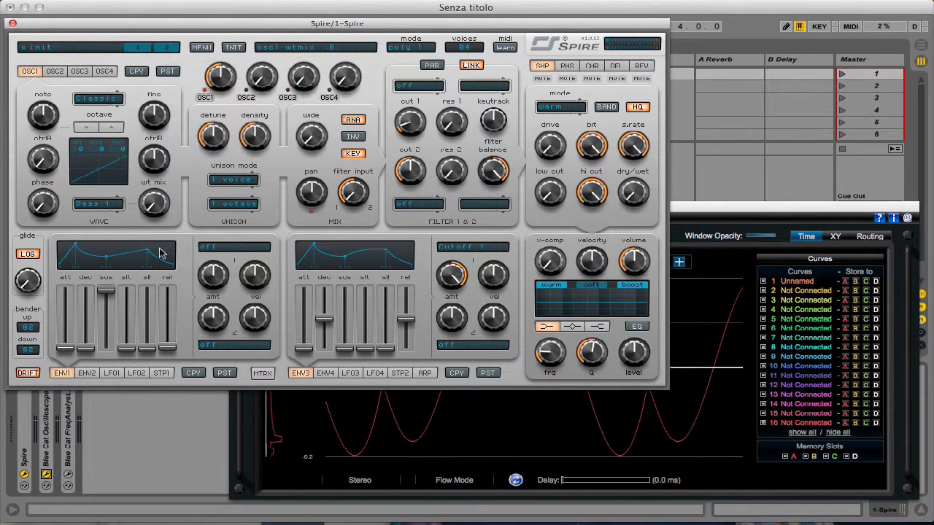
pyautogui.click(84, 205)
pyautogui.click(97, 219)
# - Try oscillator 1 at octave -2, step it up above its normal octave and return it to 0
pyautogui.click(87, 128)
pyautogui.click(88, 129)
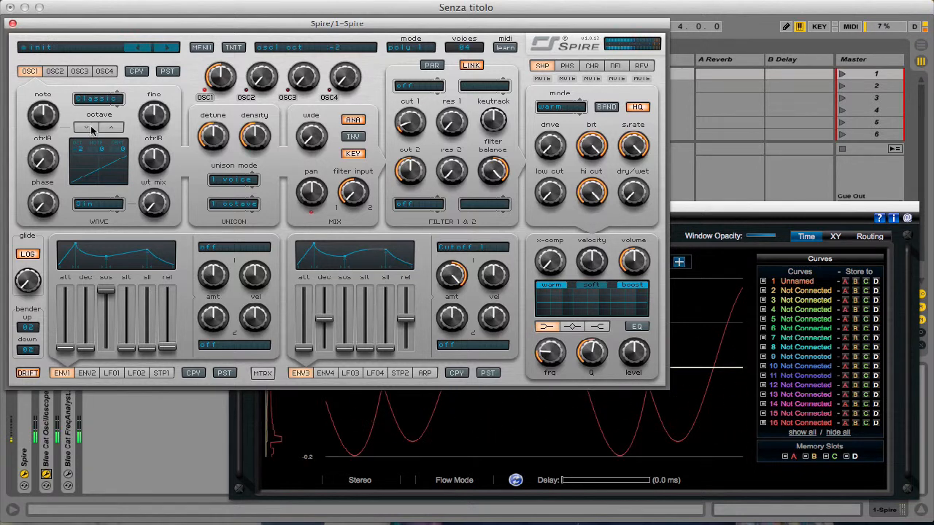
pyautogui.click(111, 129)
pyautogui.click(111, 128)
pyautogui.click(111, 129)
pyautogui.click(89, 129)
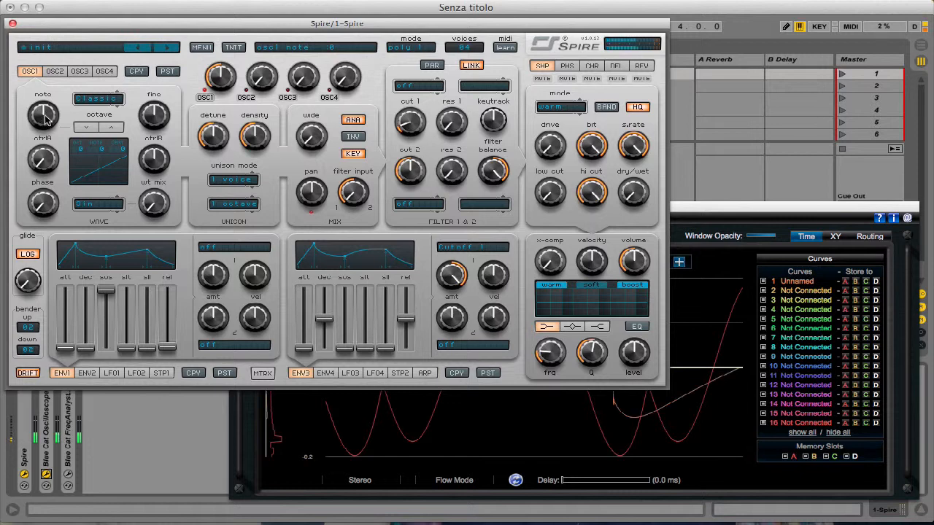
# - Try oscillator 1's note and fine tuning controls and return both to 0
pyautogui.moveTo(46, 124)
pyautogui.mouseDown()
pyautogui.moveTo(49, 184)
pyautogui.moveTo(62, 92)
pyautogui.moveTo(48, 124)
pyautogui.mouseUp()
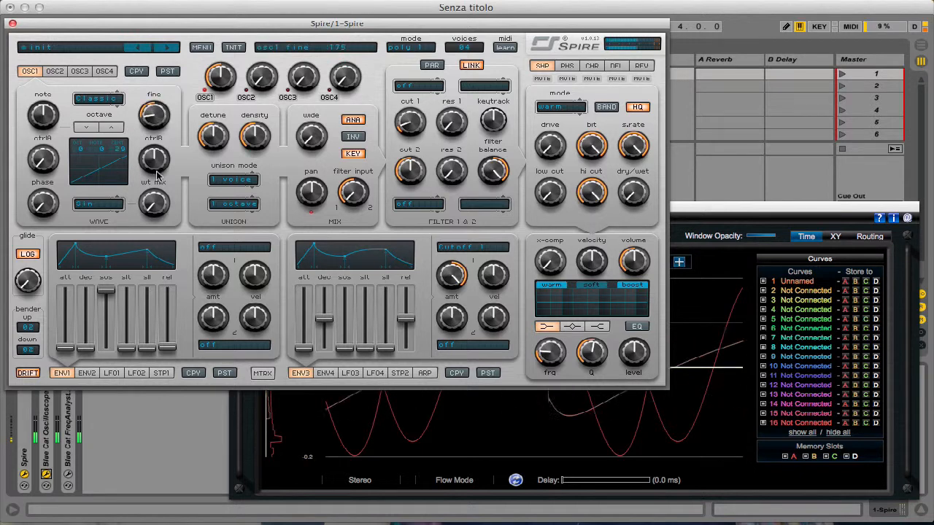
pyautogui.moveTo(156, 117)
pyautogui.mouseDown()
pyautogui.moveTo(161, 32)
pyautogui.moveTo(155, 141)
pyautogui.moveTo(156, 119)
pyautogui.mouseUp()
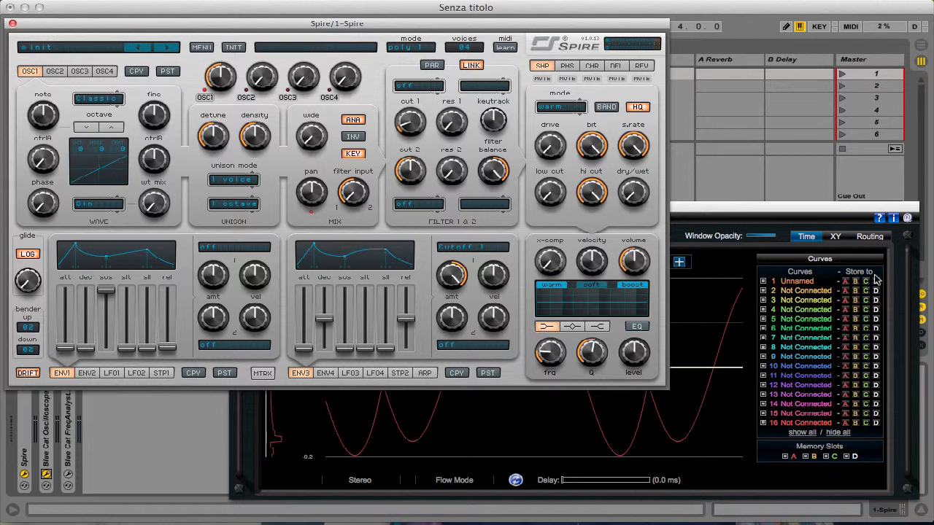
# - Overwrite memory A with the silent curve 1 and raise oscillator 1's ctrlA to maximum for a square wave
pyautogui.click(848, 285)
pyautogui.click(182, 191)
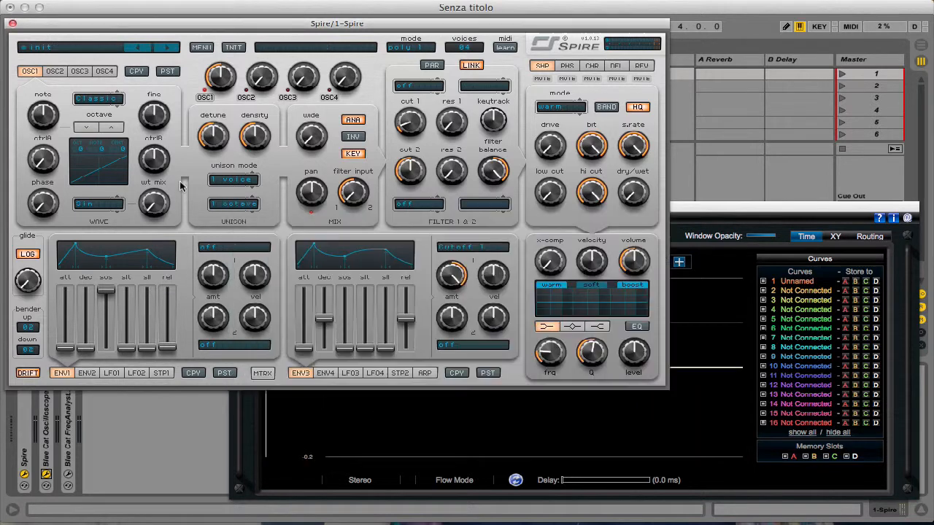
pyautogui.moveTo(44, 162); pyautogui.dragTo(86, 31)
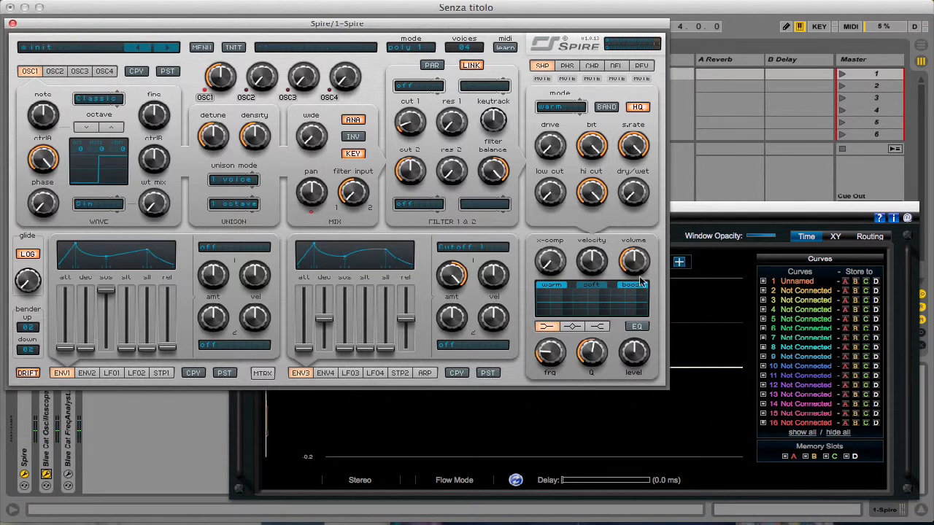
# - Capture the square waveform to memory A in the oscilloscope and magnify it to about two cycles
pyautogui.click(730, 304)
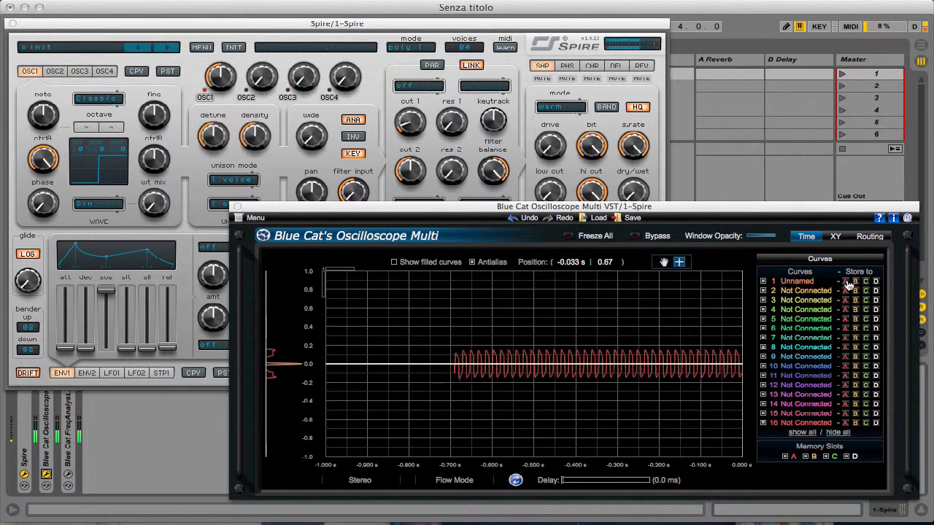
pyautogui.moveTo(478, 340); pyautogui.dragTo(558, 418)
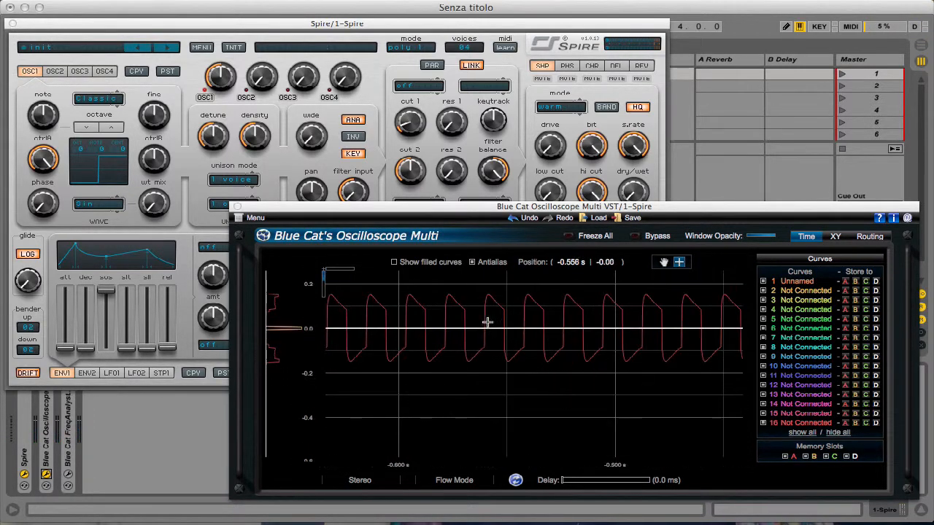
pyautogui.moveTo(466, 286); pyautogui.dragTo(605, 384)
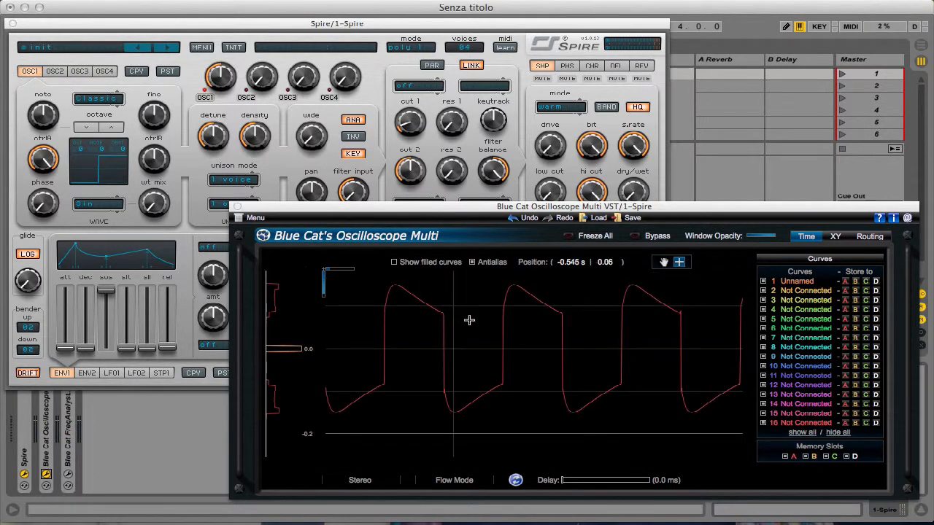
pyautogui.moveTo(379, 283); pyautogui.dragTo(587, 424)
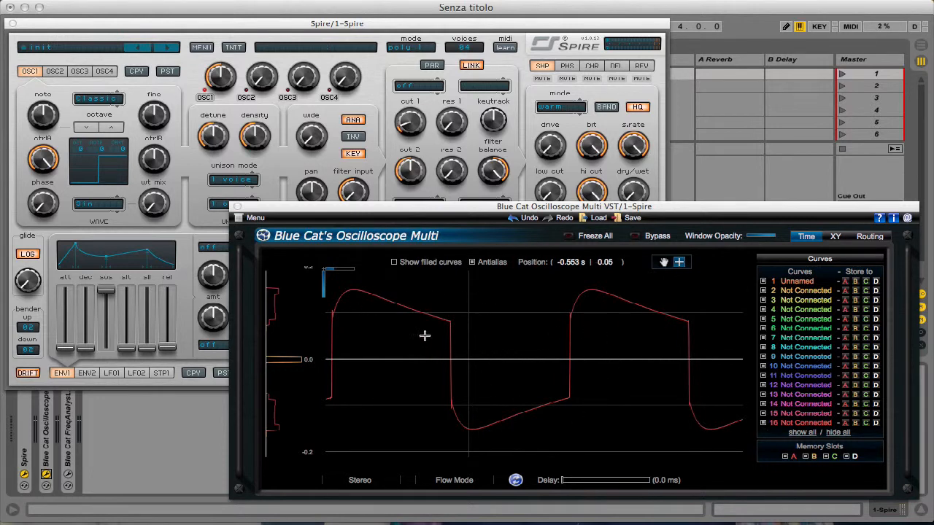
pyautogui.click(299, 212)
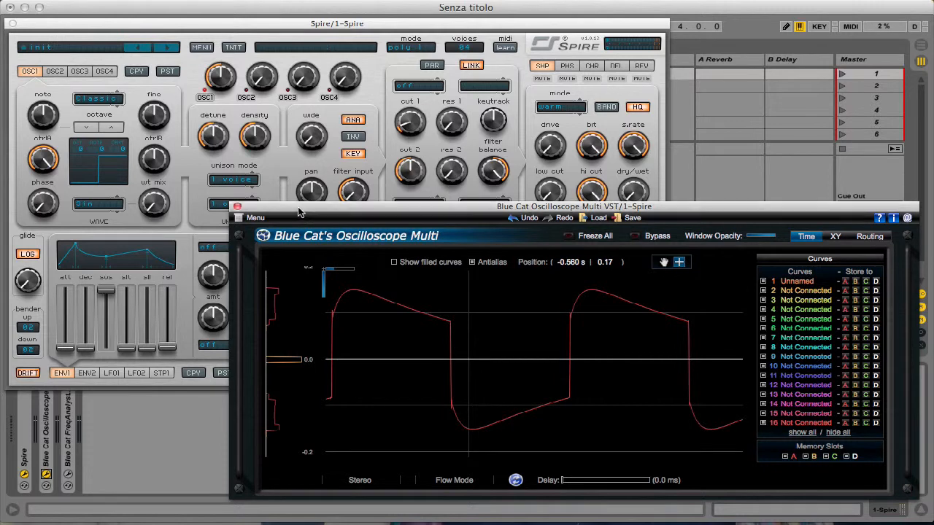
# - Lower oscillator 1's ctrlA to about its midpoint and magnify the captured waveform in the oscilloscope
pyautogui.doubleClick(427, 310)
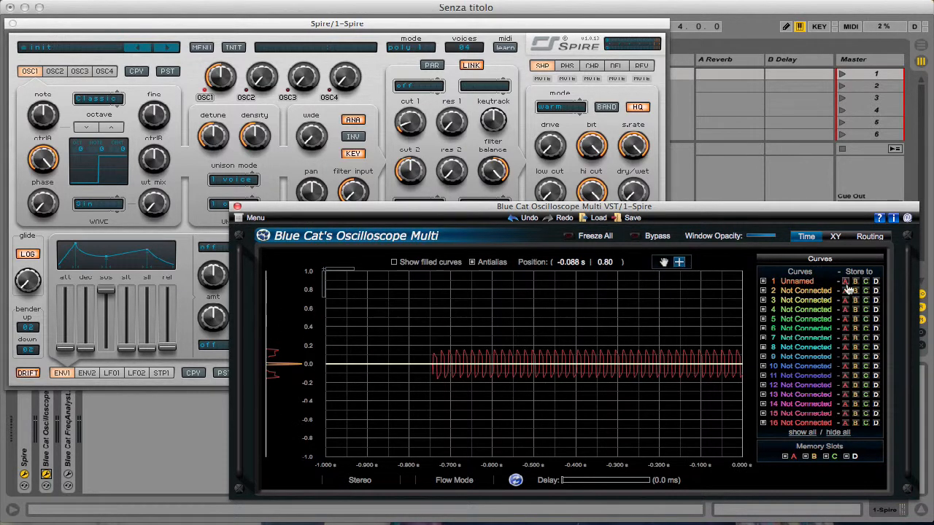
pyautogui.click(183, 159)
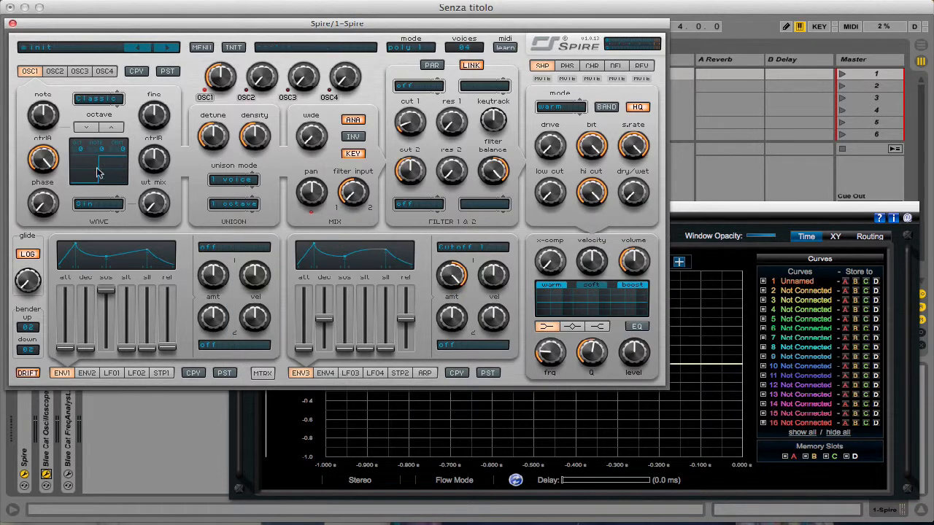
pyautogui.moveTo(42, 160); pyautogui.dragTo(38, 228)
pyautogui.click(684, 340)
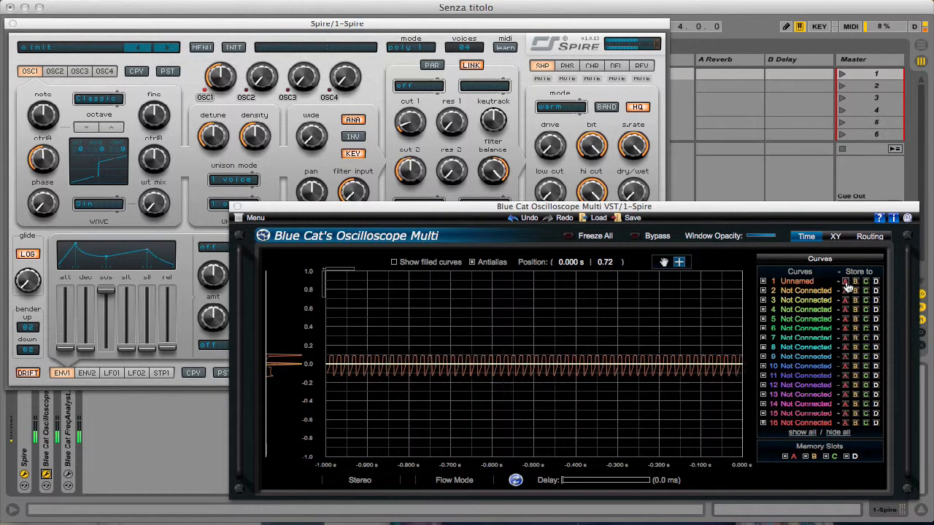
pyautogui.moveTo(501, 345); pyautogui.dragTo(590, 430)
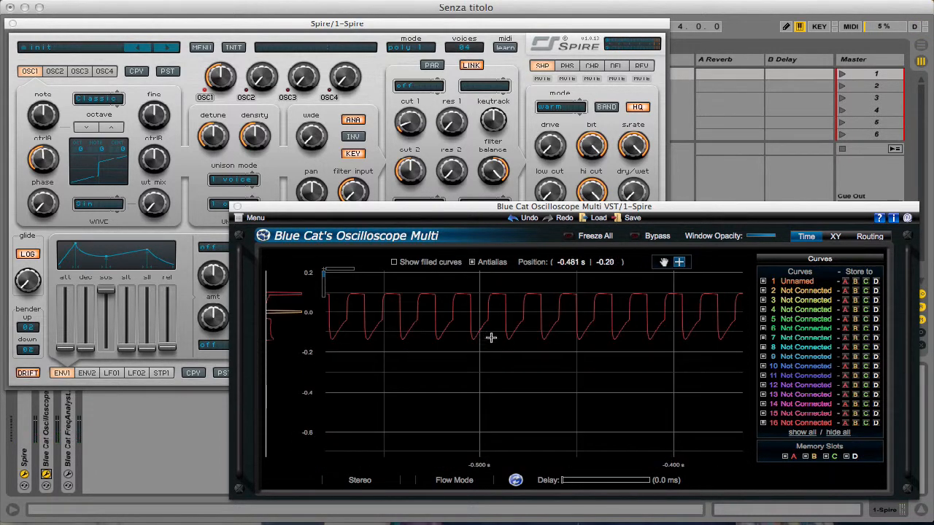
pyautogui.moveTo(433, 289); pyautogui.dragTo(642, 377)
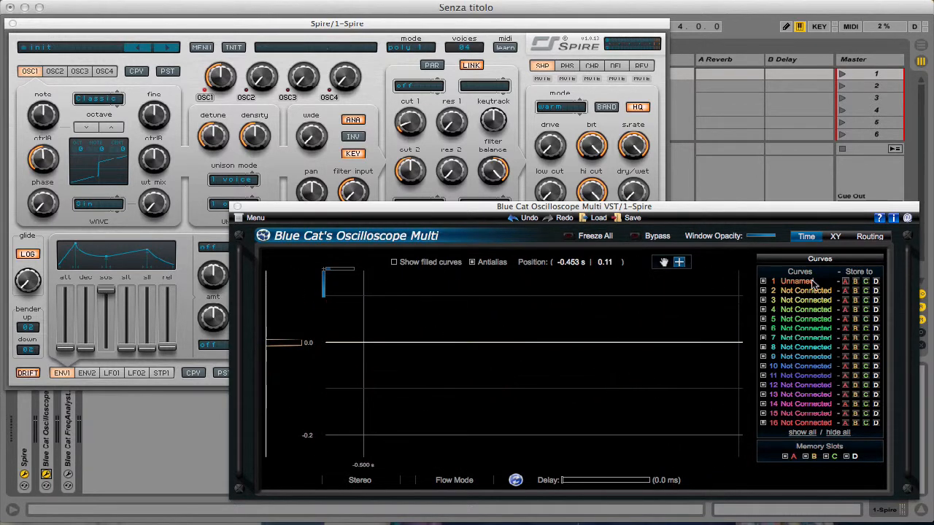
# - Raise oscillator 1's wt mix to about three quarters with the Sin wavetable and examine a few cycles of the waveform in the oscilloscope
pyautogui.click(130, 100)
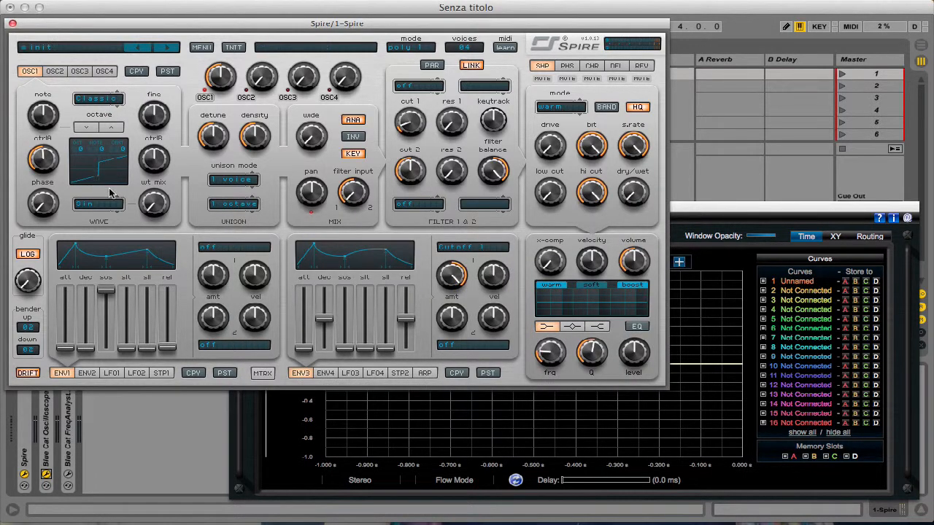
pyautogui.moveTo(155, 209)
pyautogui.mouseDown()
pyautogui.moveTo(178, 146)
pyautogui.moveTo(161, 235)
pyautogui.moveTo(148, 202)
pyautogui.moveTo(176, 132)
pyautogui.moveTo(192, 153)
pyautogui.mouseUp()
pyautogui.click(719, 311)
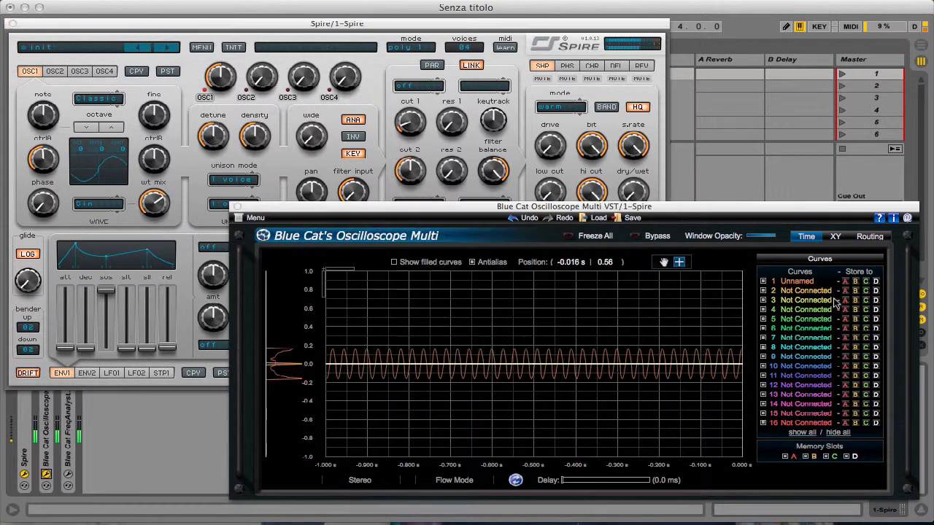
pyautogui.moveTo(414, 326); pyautogui.dragTo(620, 457)
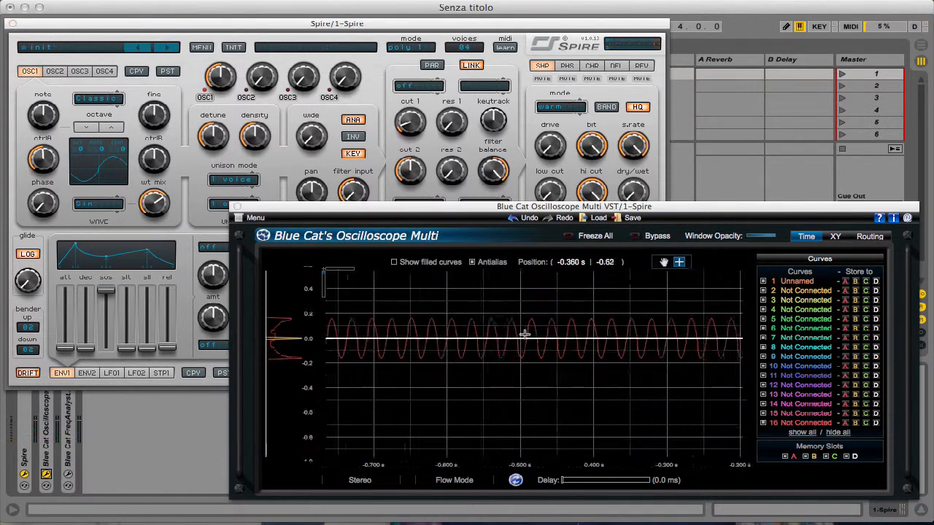
pyautogui.moveTo(447, 288); pyautogui.dragTo(613, 405)
pyautogui.moveTo(474, 290); pyautogui.dragTo(701, 417)
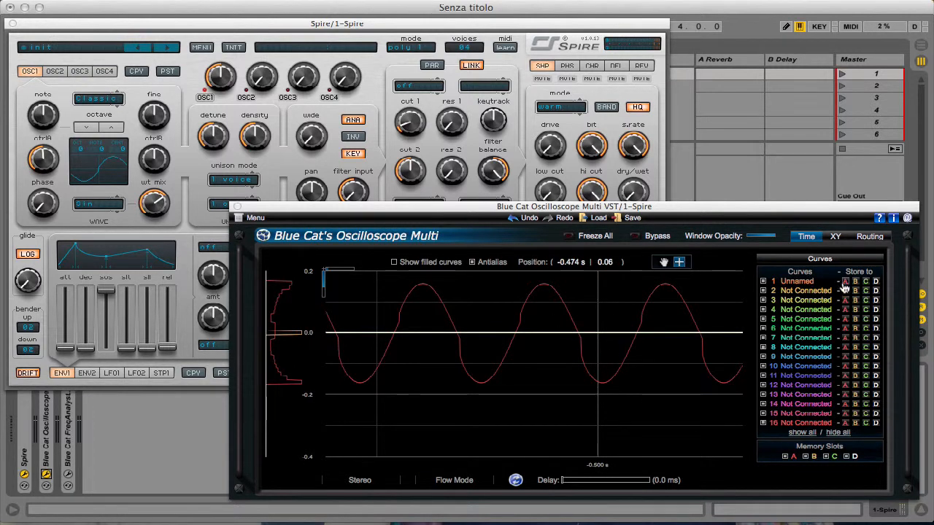
pyautogui.doubleClick(533, 300)
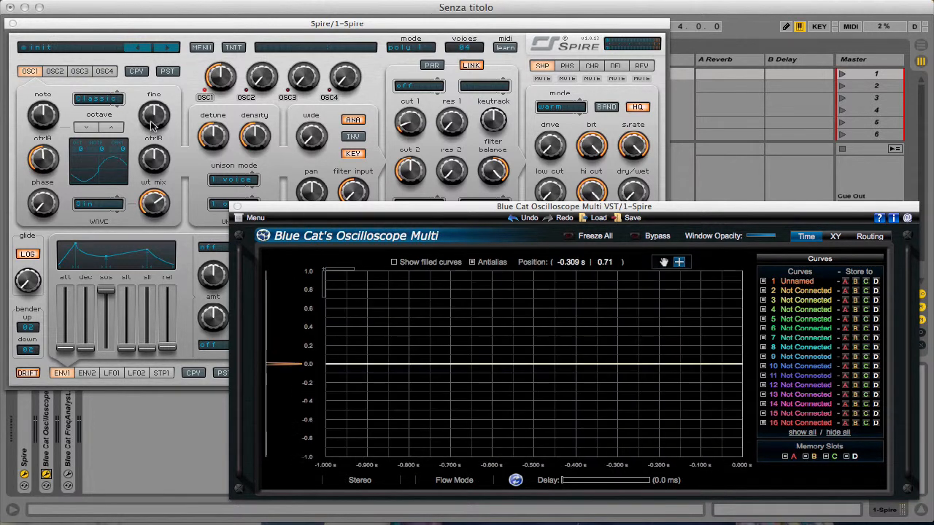
# - Switch oscillator 1's model from Classic to Noise and lower its wt mix to 0
pyautogui.click(175, 111)
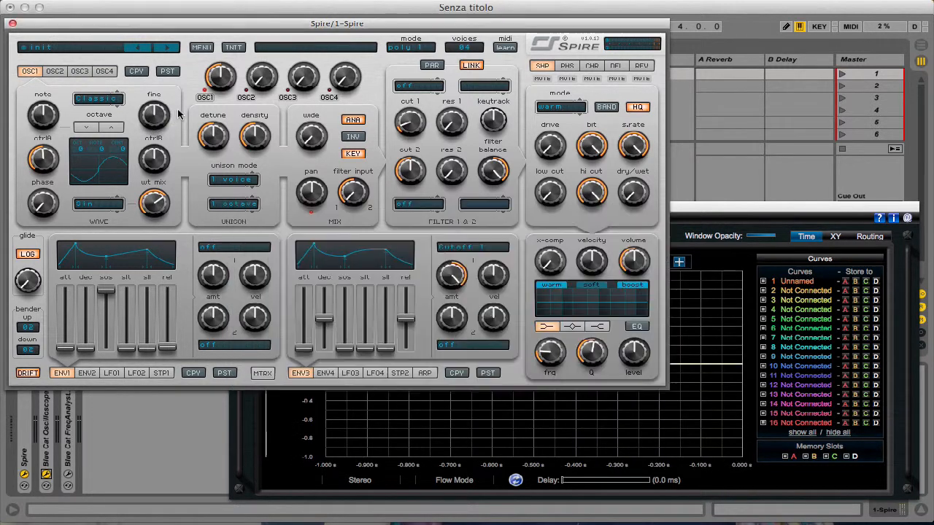
pyautogui.click(91, 103)
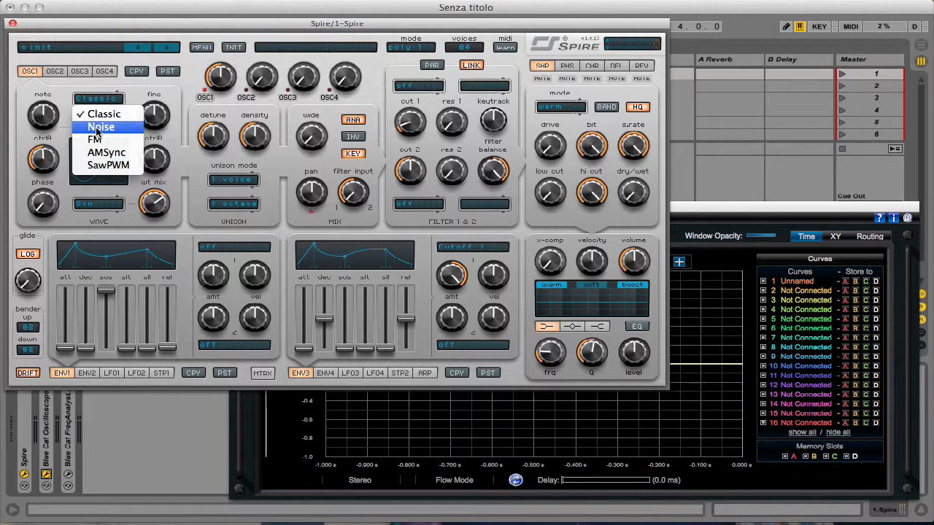
pyautogui.click(82, 130)
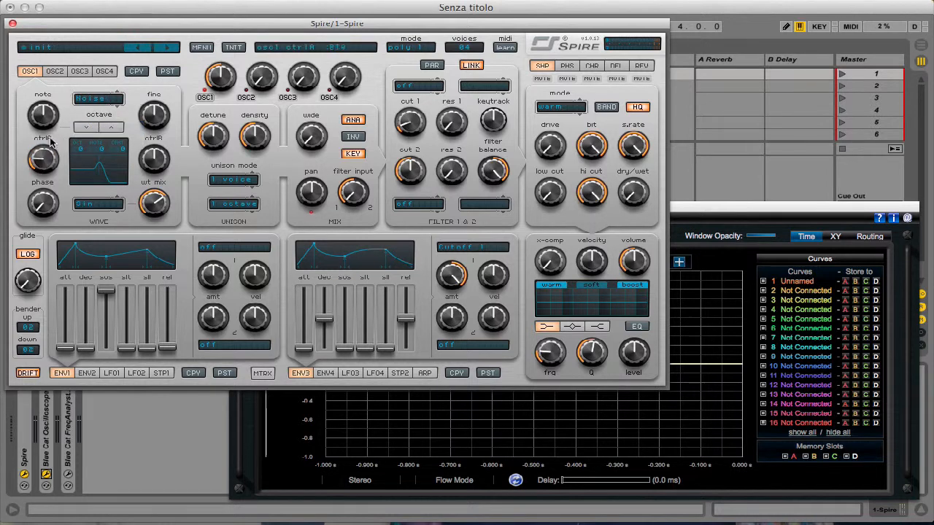
pyautogui.moveTo(160, 210); pyautogui.dragTo(167, 392)
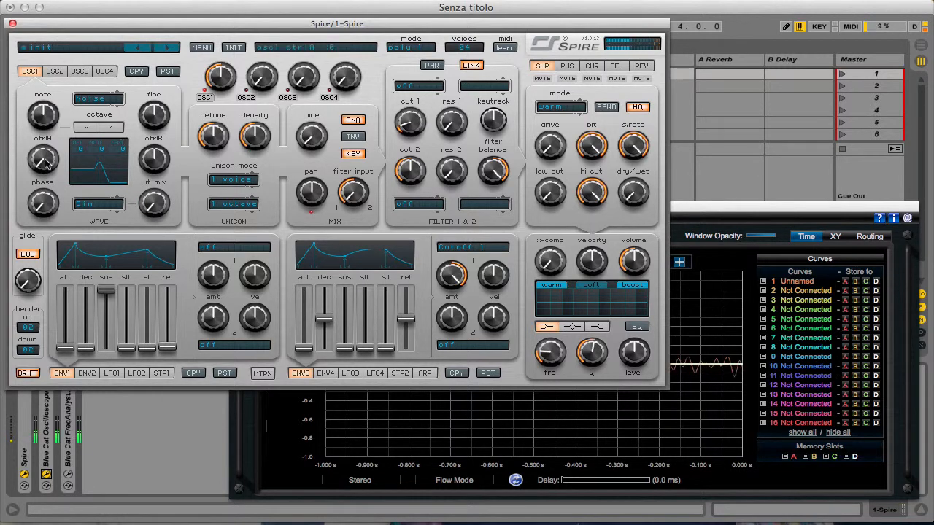
# - Set oscillator 1's ctrlA to 415, then magnify and vertically centre the noise waveform in the oscilloscope
pyautogui.moveTo(45, 162); pyautogui.dragTo(56, 108)
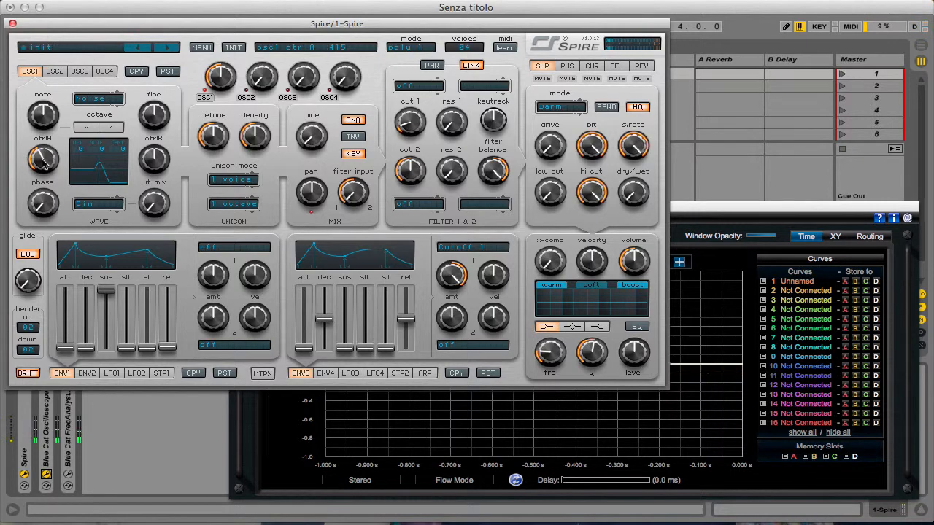
pyautogui.click(852, 286)
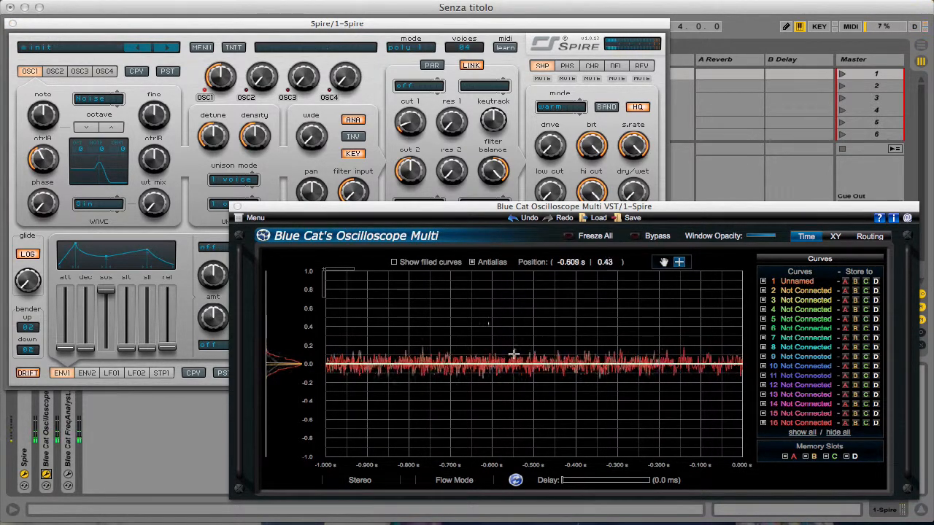
pyautogui.moveTo(509, 358); pyautogui.dragTo(647, 425)
pyautogui.moveTo(481, 298); pyautogui.dragTo(684, 406)
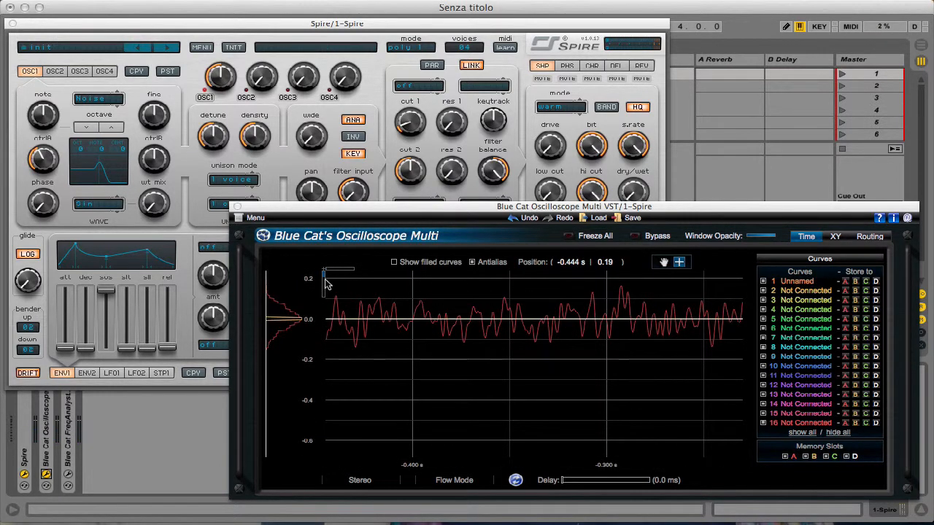
pyautogui.moveTo(324, 280); pyautogui.dragTo(324, 279)
pyautogui.moveTo(301, 321); pyautogui.dragTo(308, 381)
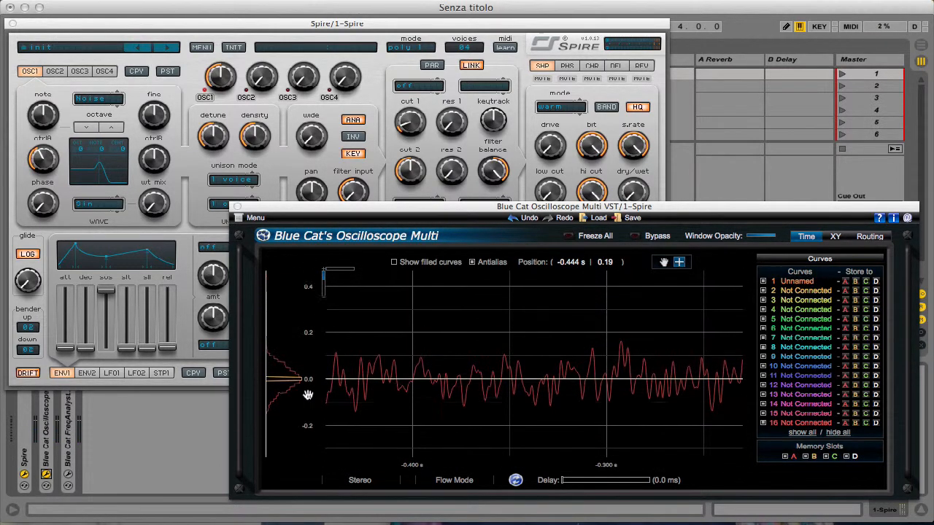
# - Raise oscillator 1's ctrlA to just past its midpoint and magnify the resulting noise waveform
pyautogui.click(185, 150)
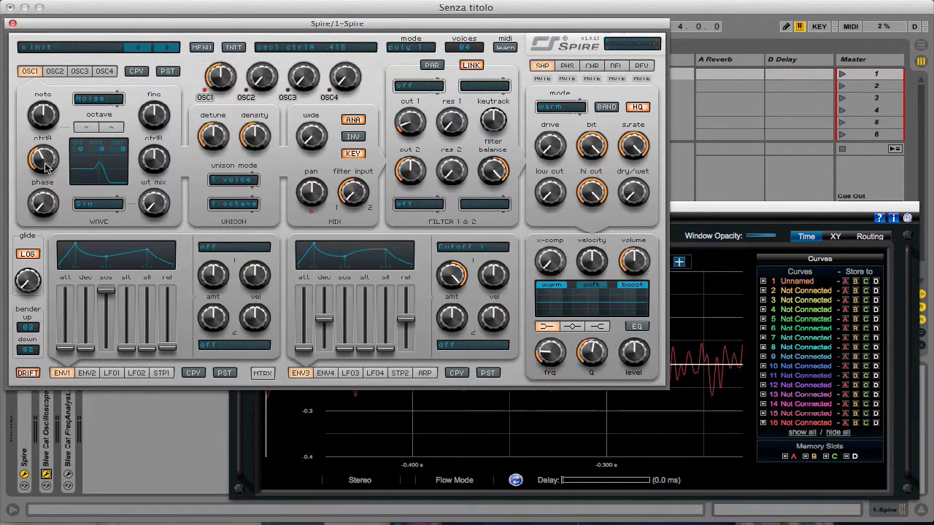
pyautogui.moveTo(45, 163); pyautogui.dragTo(53, 164)
pyautogui.moveTo(50, 161)
pyautogui.mouseDown()
pyautogui.moveTo(60, 162)
pyautogui.moveTo(51, 173)
pyautogui.moveTo(55, 146)
pyautogui.mouseUp()
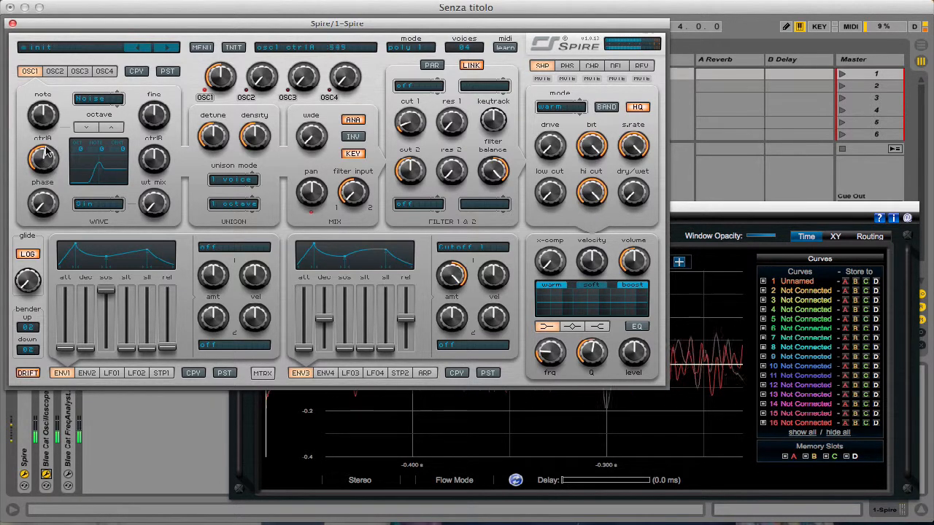
pyautogui.click(774, 314)
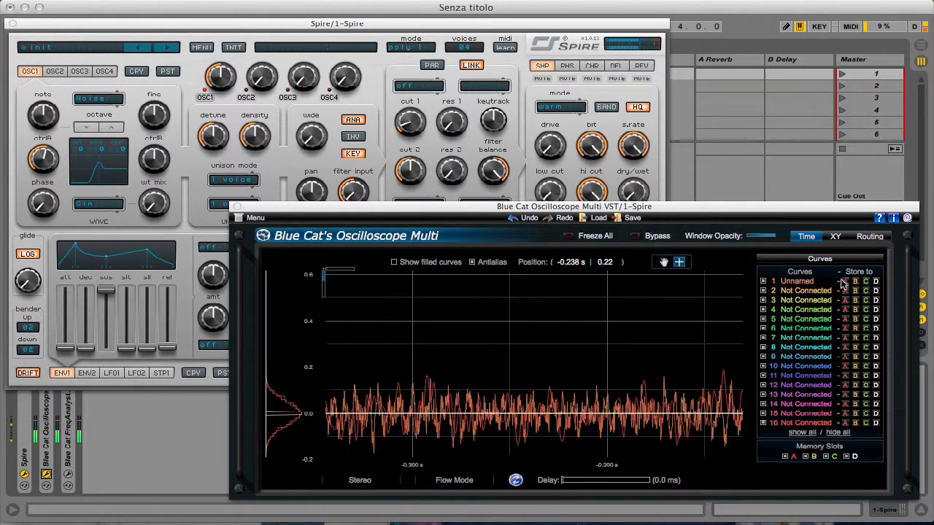
pyautogui.moveTo(490, 367); pyautogui.dragTo(686, 504)
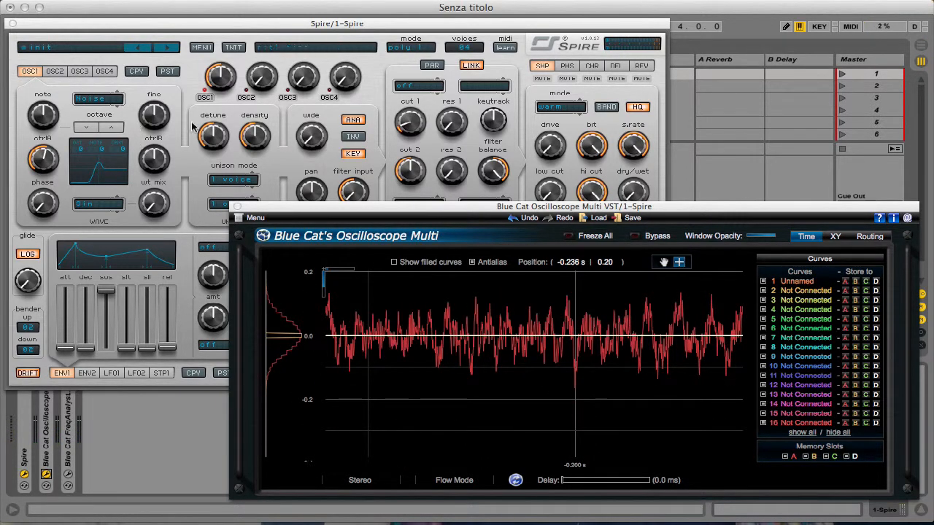
# - Keep Sin as oscillator 1's wavetable and raise wt mix to about halfway to blend it with the noise
pyautogui.click(380, 101)
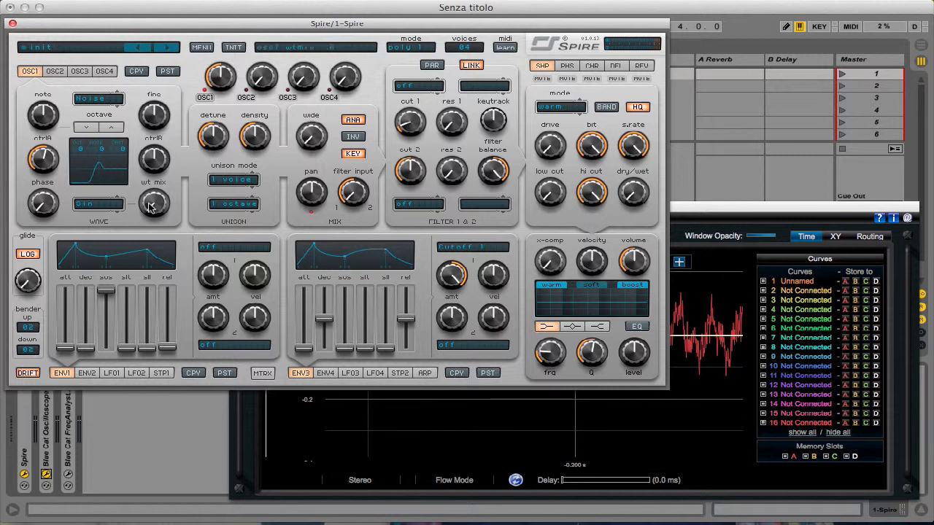
pyautogui.click(81, 203)
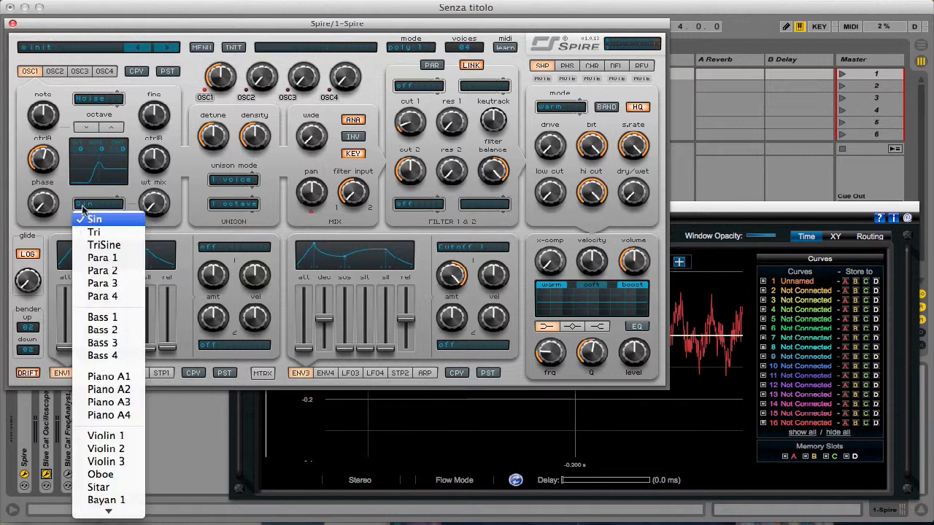
pyautogui.click(182, 193)
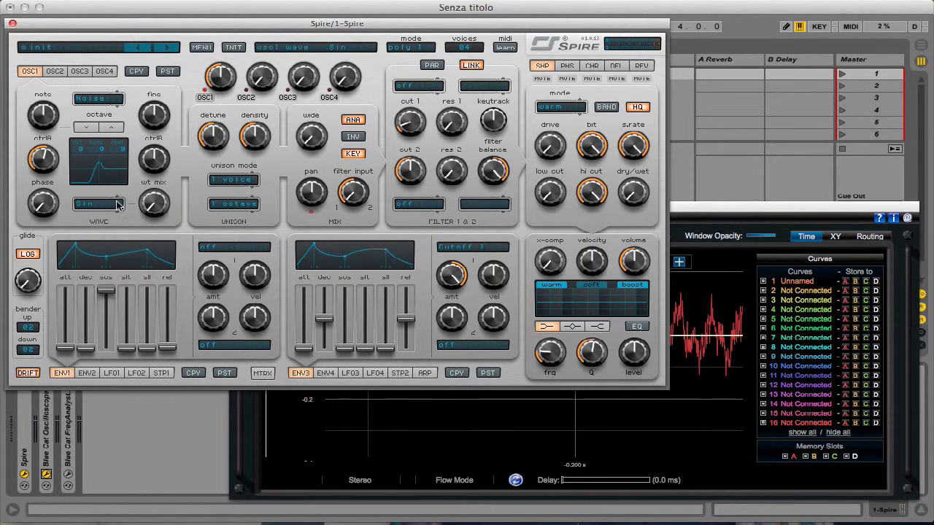
pyautogui.moveTo(154, 202)
pyautogui.mouseDown()
pyautogui.moveTo(164, 162)
pyautogui.moveTo(155, 195)
pyautogui.mouseUp()
pyautogui.click(713, 301)
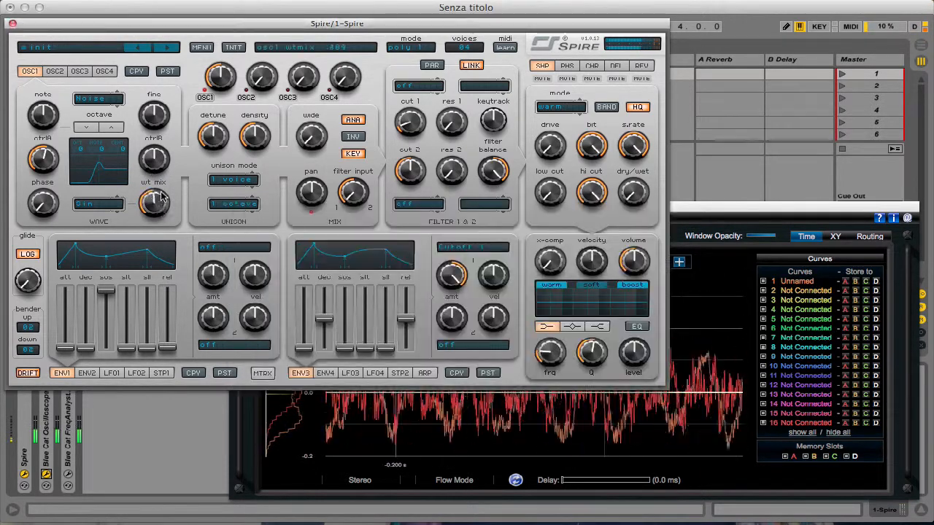
pyautogui.click(727, 317)
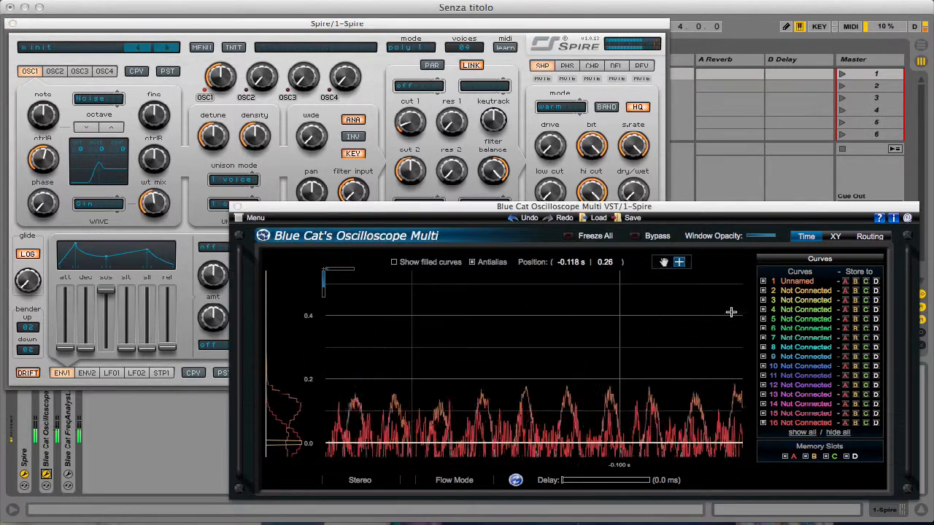
# - Try the Tri wavetable on oscillator 1 with wt mix at 479 and magnify the blended waveform in the oscilloscope
pyautogui.click(154, 201)
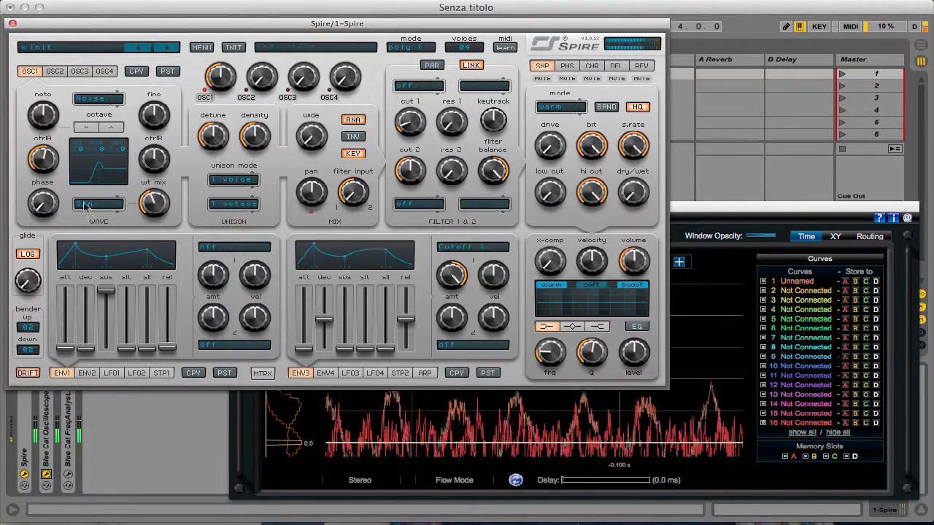
pyautogui.click(99, 204)
pyautogui.click(104, 235)
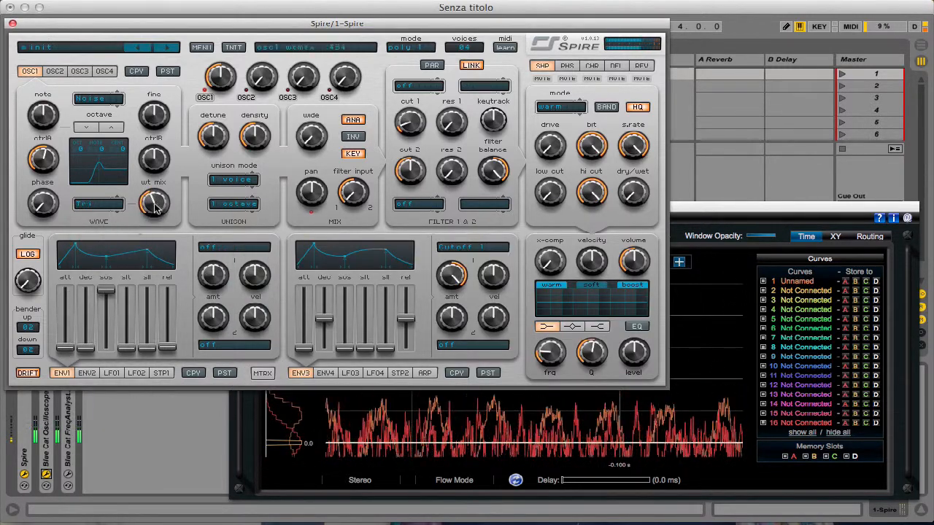
pyautogui.moveTo(154, 202); pyautogui.dragTo(155, 224)
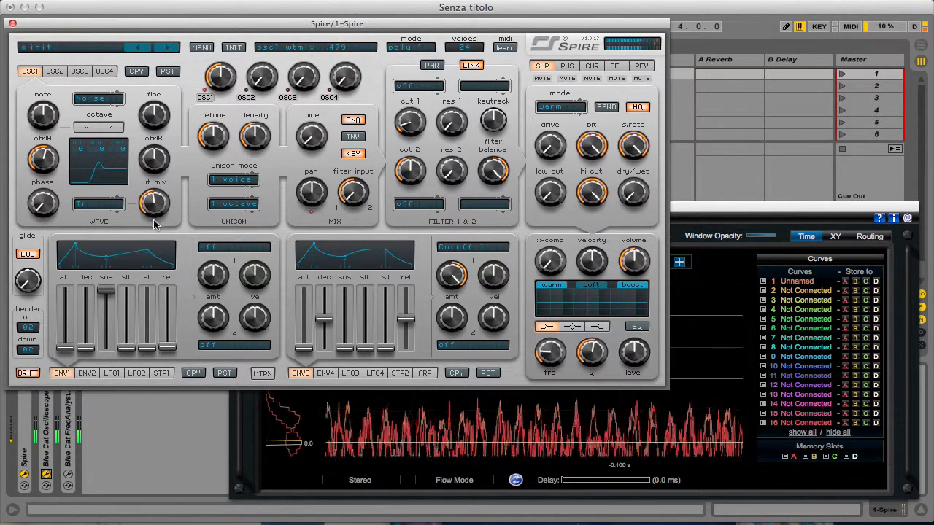
pyautogui.click(731, 288)
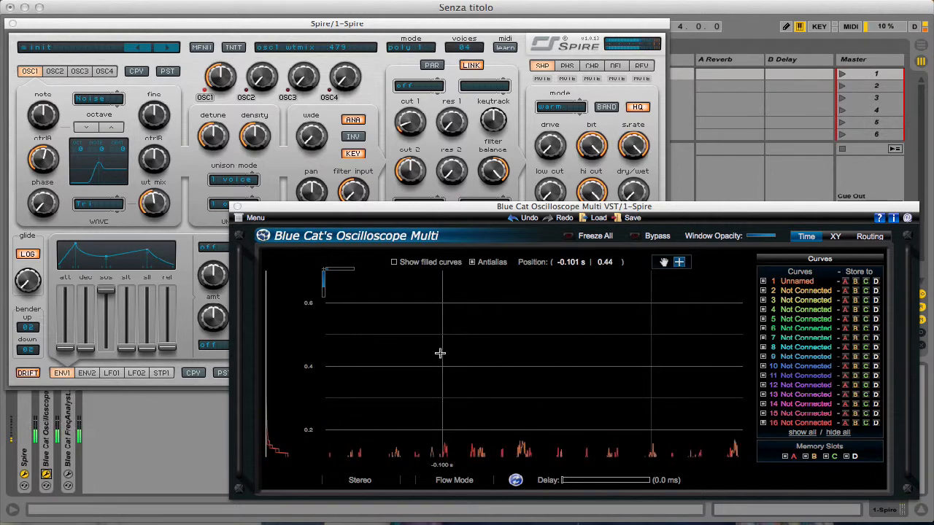
pyautogui.moveTo(441, 352); pyautogui.dragTo(624, 478)
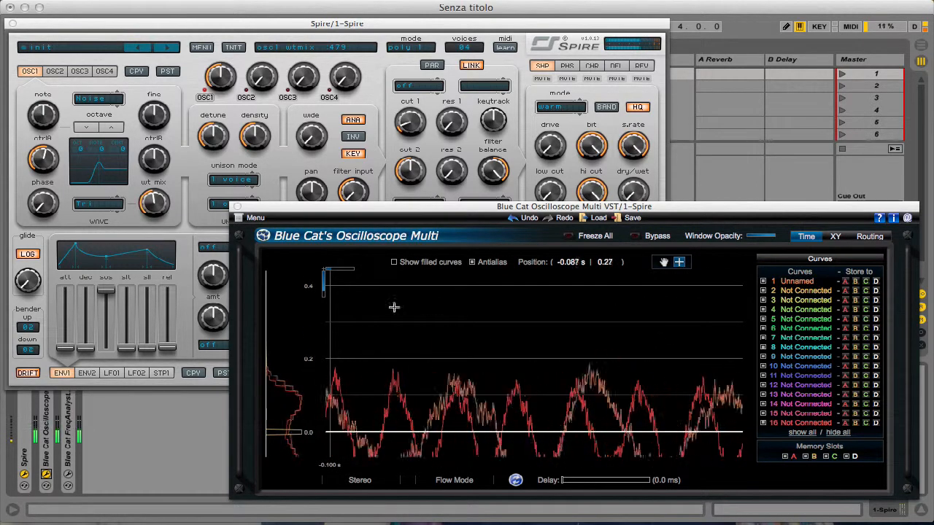
# - Set oscillator 1's wavetable back to Sin and raise its wt mix to slightly past the midpoint
pyautogui.click(112, 203)
pyautogui.click(106, 218)
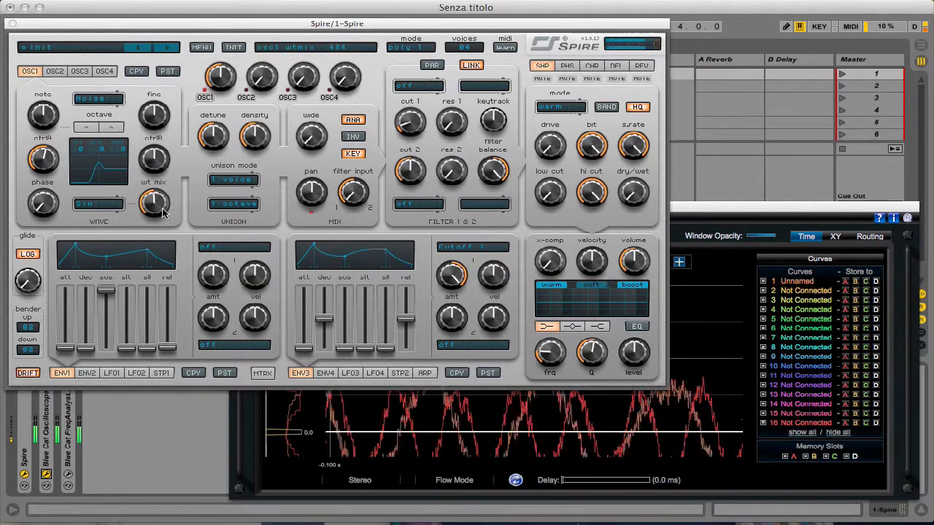
pyautogui.moveTo(153, 201); pyautogui.dragTo(155, 193)
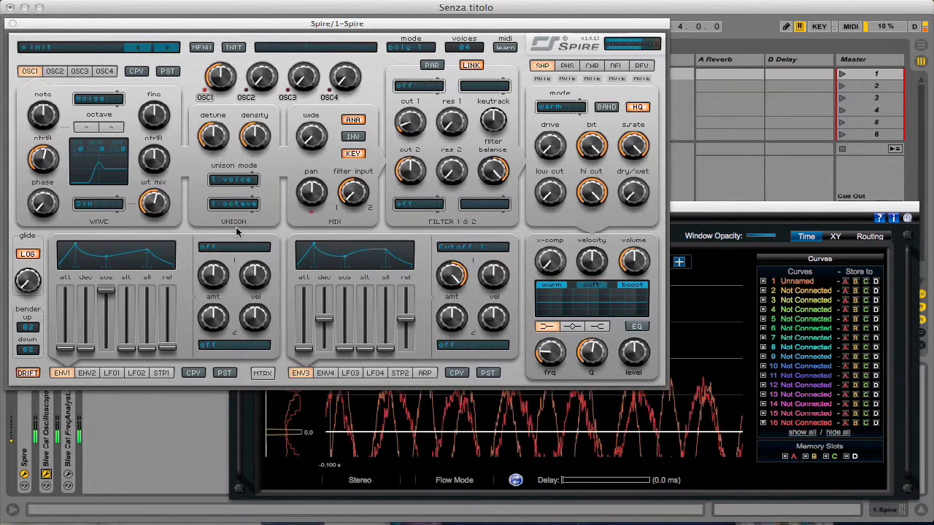
pyautogui.click(771, 295)
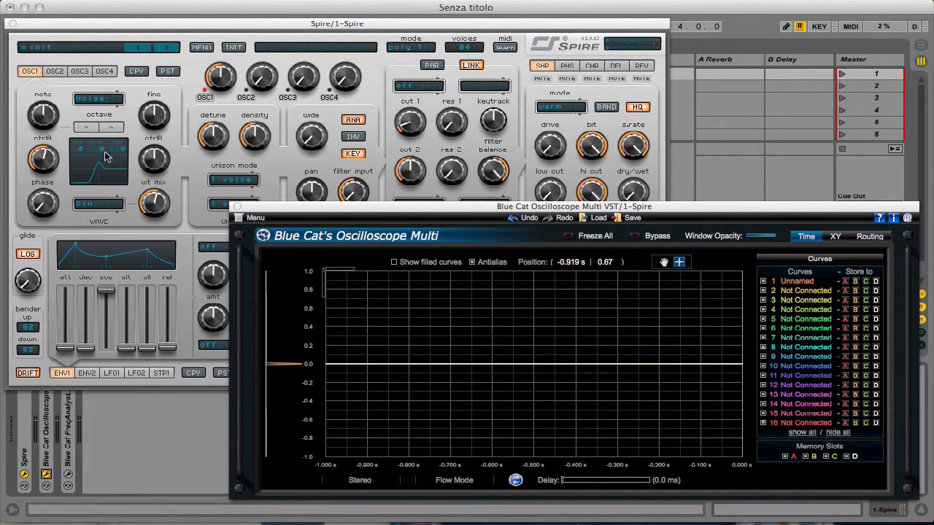
# - Reset oscillator 1's wt mix and ctrlA to their minimum values
pyautogui.click(184, 187)
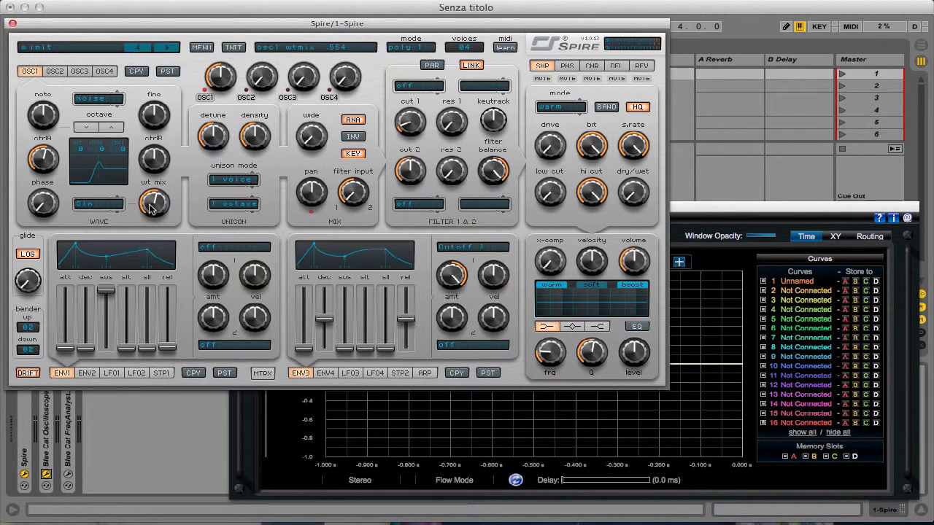
pyautogui.moveTo(151, 210); pyautogui.dragTo(154, 319)
pyautogui.doubleClick(53, 156)
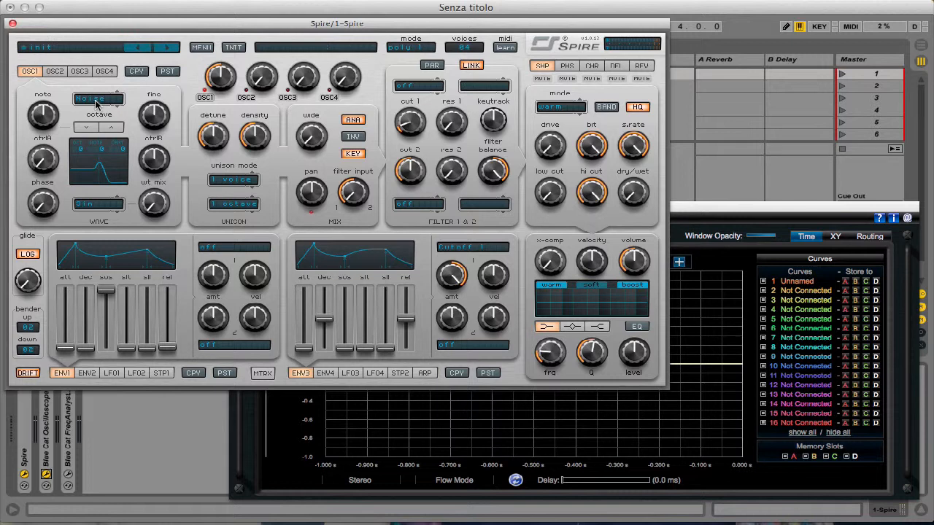
# - Raise oscillator 1's ctrlA to about 625 and ctrlB well above its midpoint, and view the noise in the oscilloscope
pyautogui.moveTo(152, 162)
pyautogui.mouseDown()
pyautogui.moveTo(160, 143)
pyautogui.moveTo(156, 178)
pyautogui.moveTo(157, 149)
pyautogui.mouseUp()
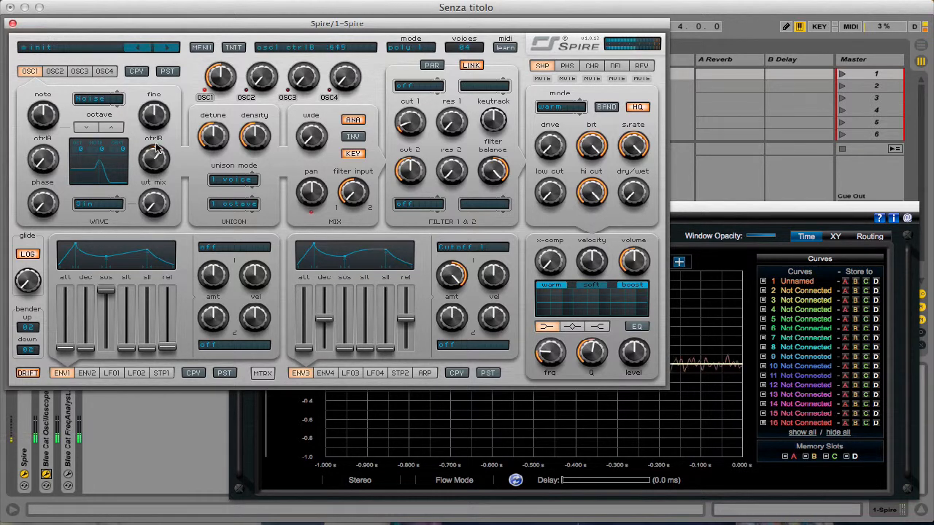
pyautogui.moveTo(44, 148); pyautogui.dragTo(58, 99)
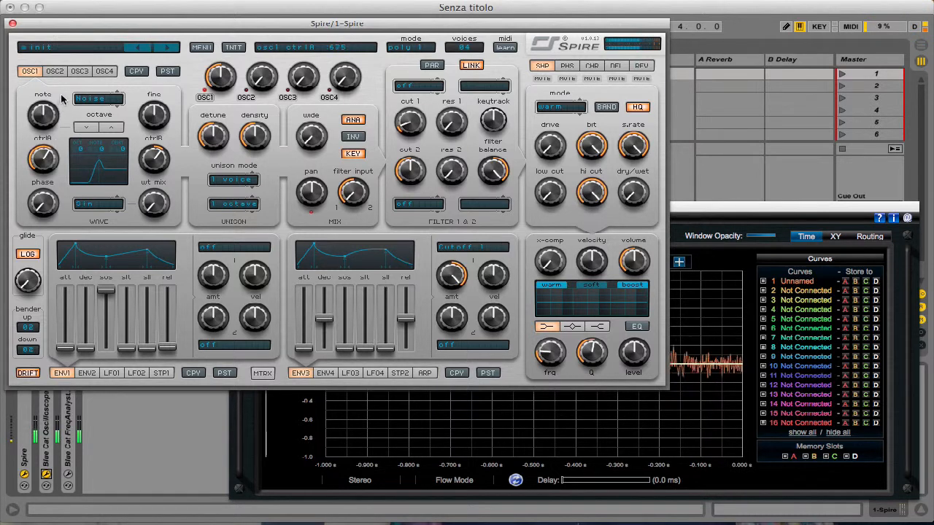
pyautogui.moveTo(155, 159); pyautogui.dragTo(171, 136)
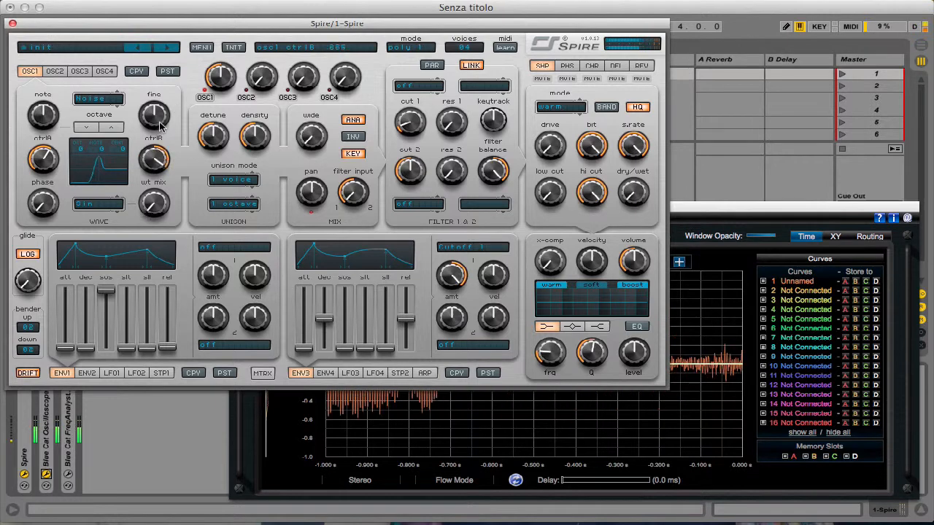
pyautogui.click(439, 423)
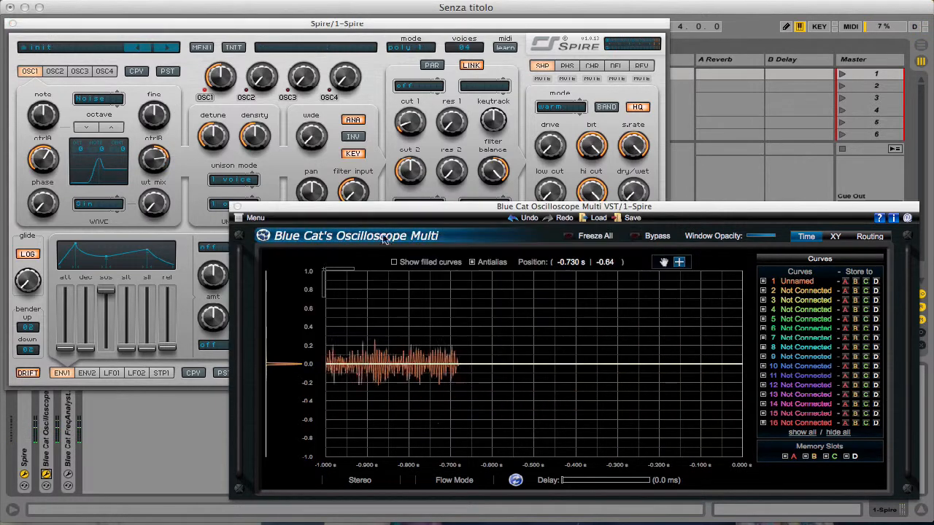
# - Vary oscillator 1's ctrlB down to slightly below its midpoint and reposition the oscilloscope window around Spire
pyautogui.click(172, 162)
pyautogui.moveTo(723, 212); pyautogui.dragTo(645, 312)
pyautogui.moveTo(155, 160); pyautogui.dragTo(164, 129)
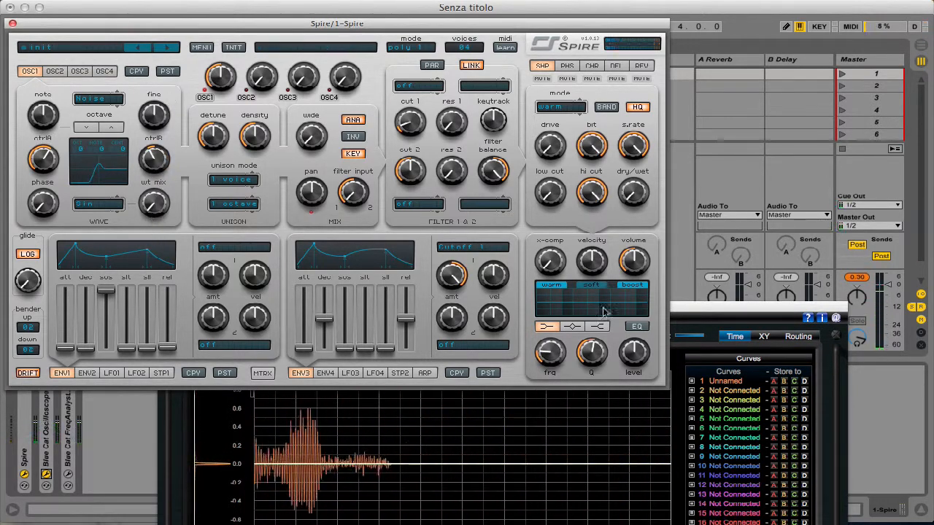
pyautogui.click(734, 312)
pyautogui.moveTo(733, 312); pyautogui.dragTo(647, 247)
pyautogui.moveTo(731, 243); pyautogui.dragTo(878, 184)
pyautogui.click(205, 96)
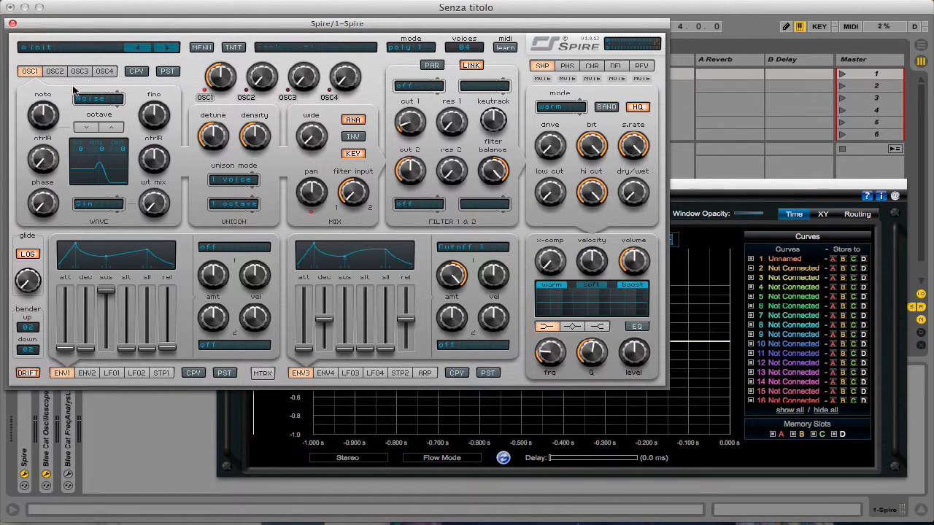
# - Switch oscillator 1's type to FM with ctrlA at its minimum and bring the oscilloscope forward
pyautogui.click(87, 98)
pyautogui.click(97, 140)
pyautogui.moveTo(44, 161)
pyautogui.mouseDown()
pyautogui.moveTo(44, 149)
pyautogui.moveTo(43, 162)
pyautogui.mouseUp()
pyautogui.click(697, 261)
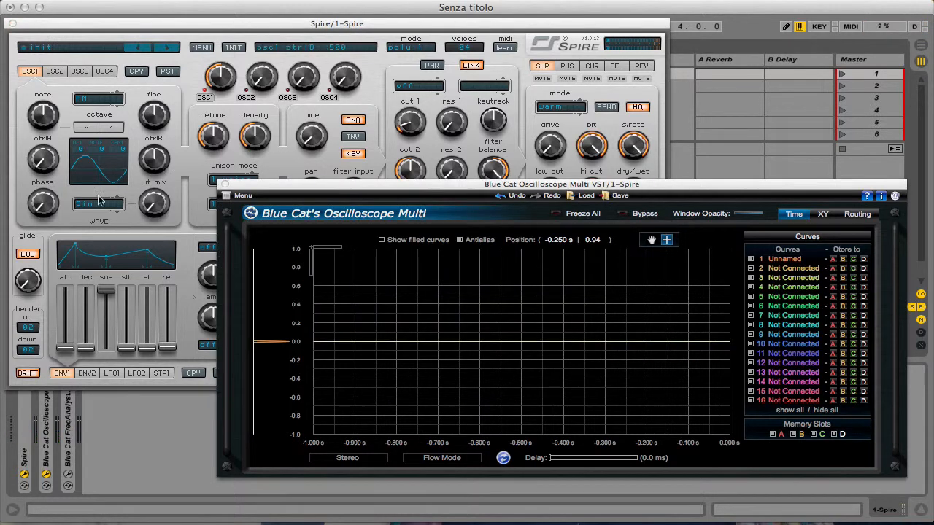
# - Raise oscillator 1's ctrlA to about 840, store the FM curve in memory slot A and magnify it
pyautogui.moveTo(42, 162); pyautogui.dragTo(63, 68)
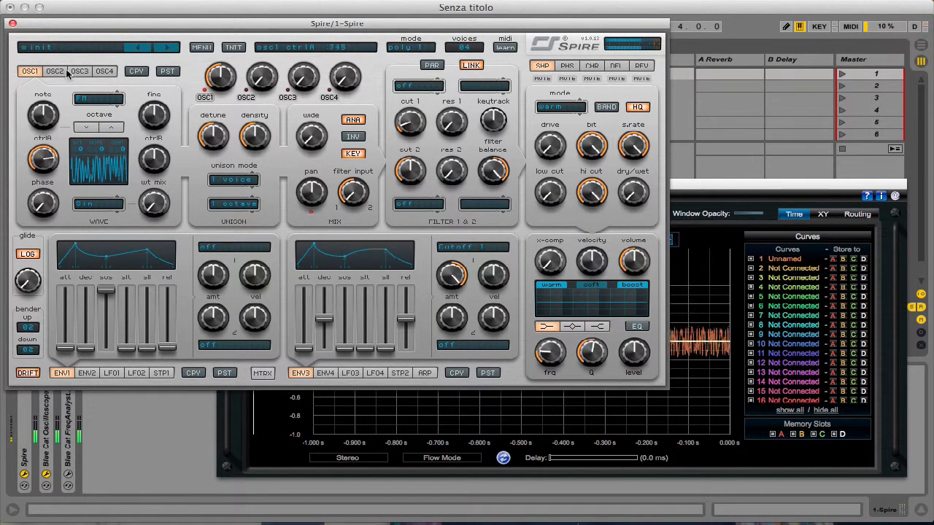
pyautogui.click(803, 267)
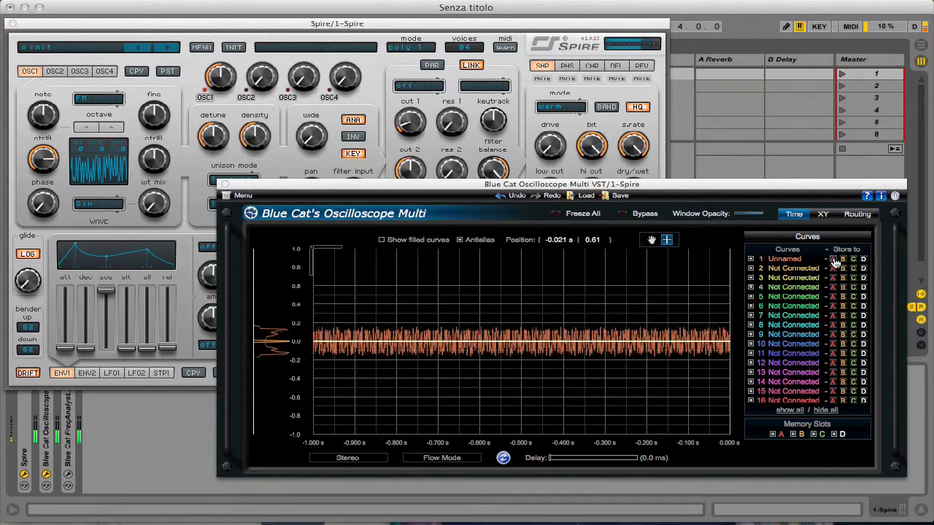
pyautogui.moveTo(549, 316); pyautogui.dragTo(650, 401)
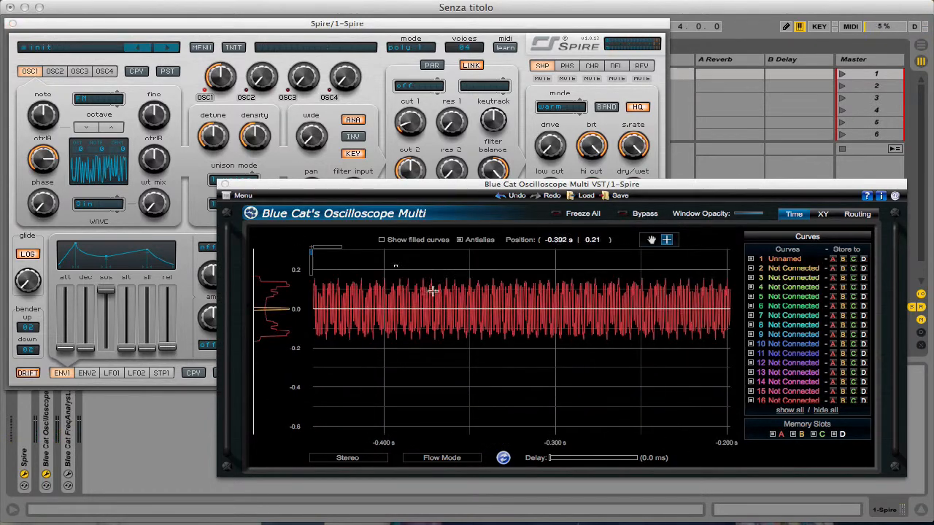
pyautogui.moveTo(394, 268); pyautogui.dragTo(607, 377)
pyautogui.moveTo(416, 262); pyautogui.dragTo(594, 376)
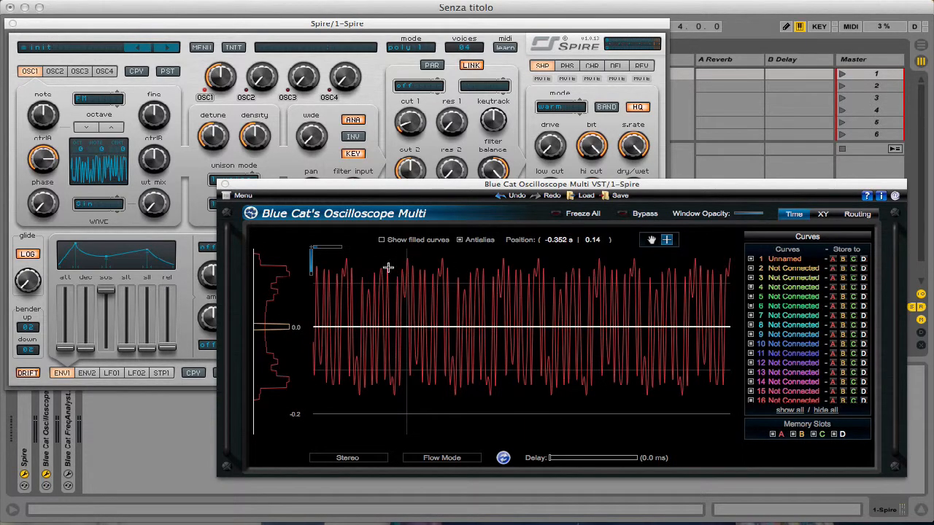
pyautogui.moveTo(391, 261); pyautogui.dragTo(618, 419)
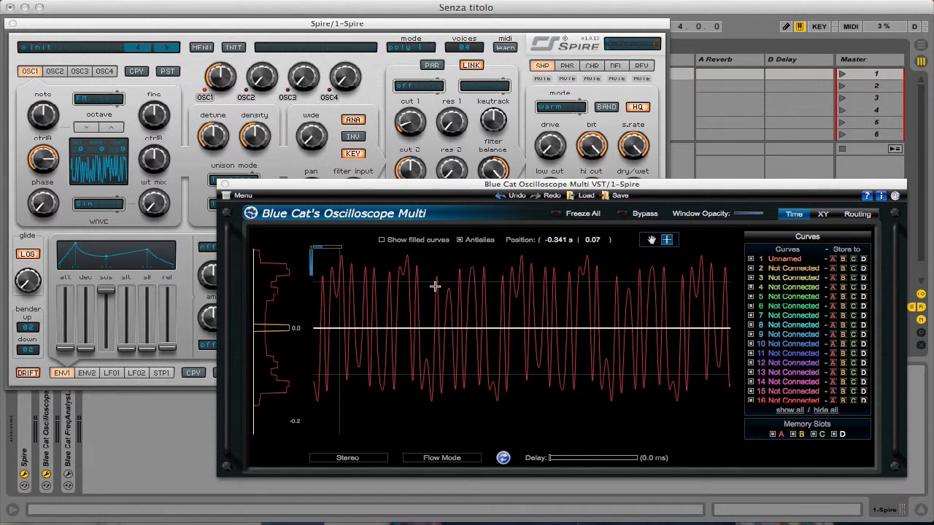
pyautogui.moveTo(383, 257); pyautogui.dragTo(678, 438)
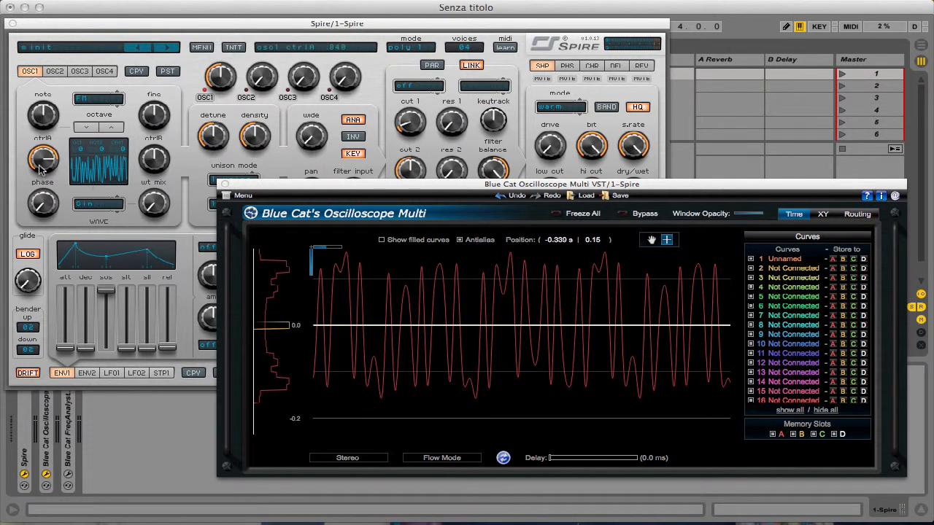
# - Lower oscillator 1's ctrlA to about a quarter and magnify and center the resulting FM waveform
pyautogui.moveTo(40, 169); pyautogui.dragTo(19, 224)
pyautogui.click(740, 252)
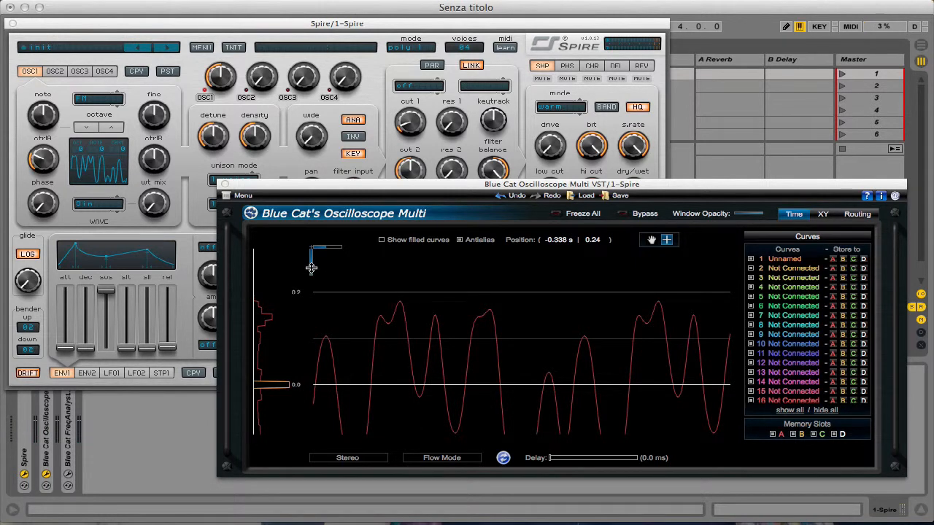
pyautogui.moveTo(311, 268); pyautogui.dragTo(311, 265)
pyautogui.moveTo(294, 311); pyautogui.dragTo(292, 282)
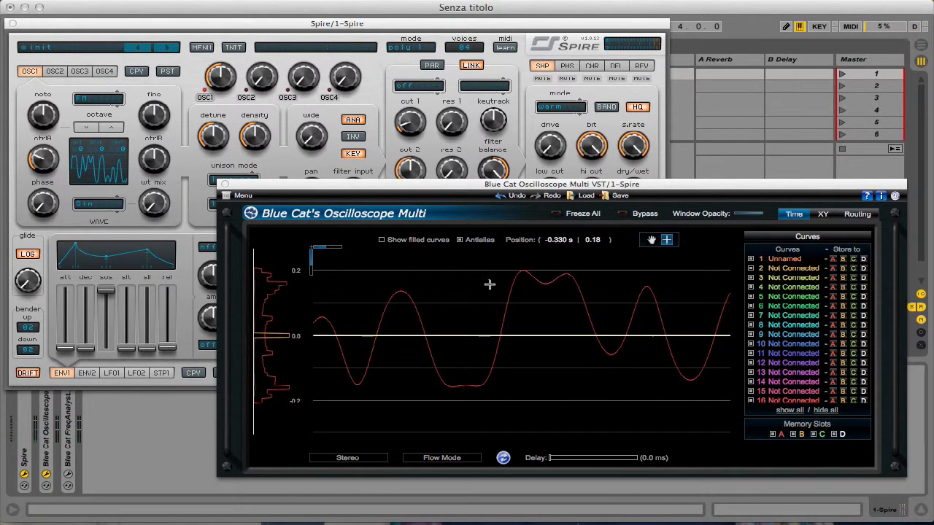
# - Raise oscillator 1's wt mix to about halfway with the Sin wavetable and view the blended FM waveform
pyautogui.click(175, 167)
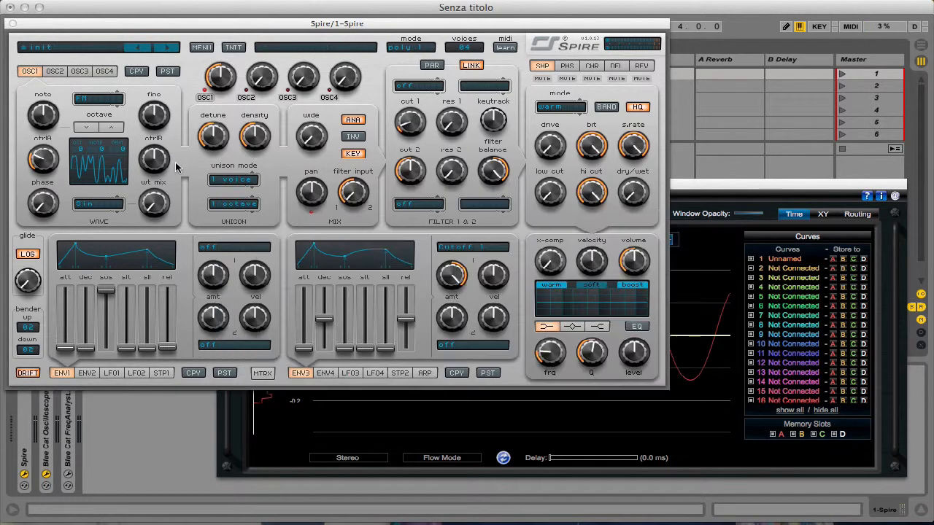
pyautogui.moveTo(153, 205); pyautogui.dragTo(165, 151)
pyautogui.click(720, 292)
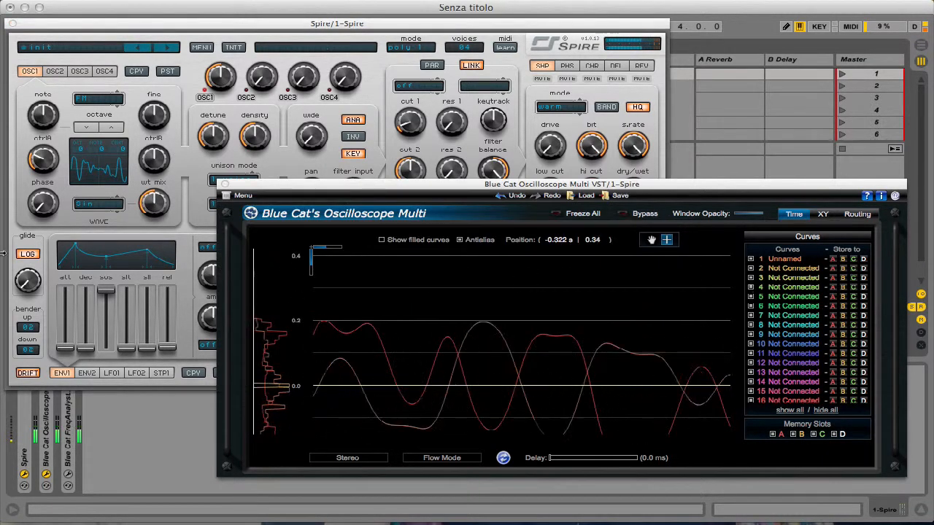
# - Raise oscillator 1's wt mix further to about two-thirds and magnify and center the FM waveform in the oscilloscope
pyautogui.click(153, 203)
pyautogui.moveTo(153, 203); pyautogui.dragTo(155, 183)
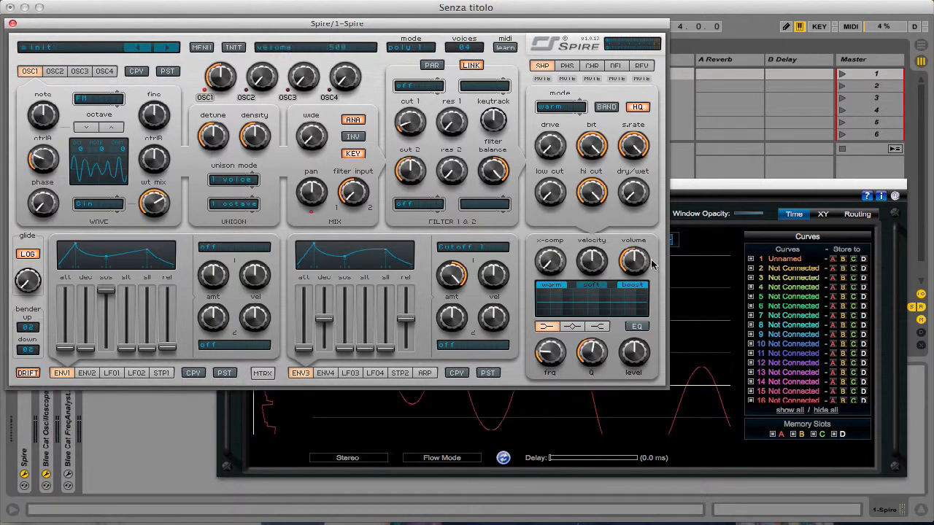
pyautogui.click(688, 282)
pyautogui.moveTo(365, 319); pyautogui.dragTo(646, 499)
pyautogui.moveTo(282, 340); pyautogui.dragTo(282, 290)
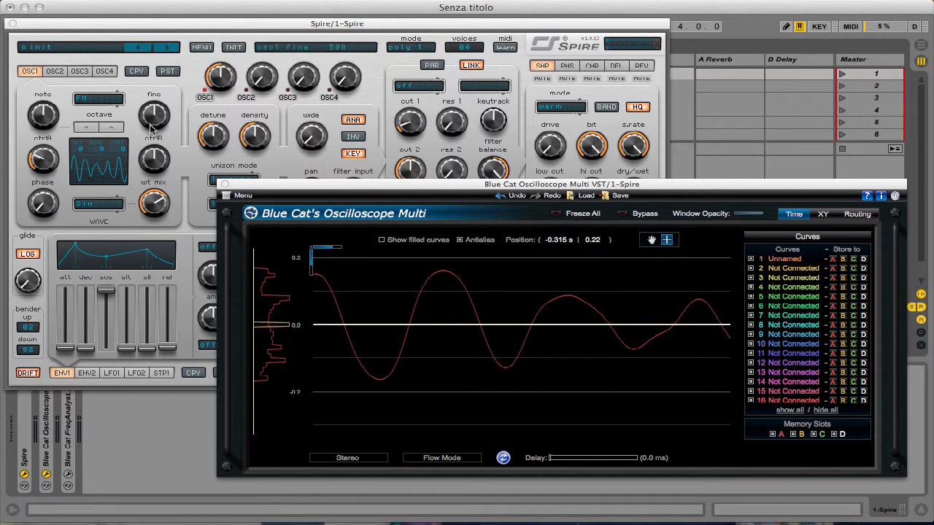
# - Switch oscillator 1's type to AMSync and lower ctrlA to 0
pyautogui.click(175, 135)
pyautogui.click(98, 98)
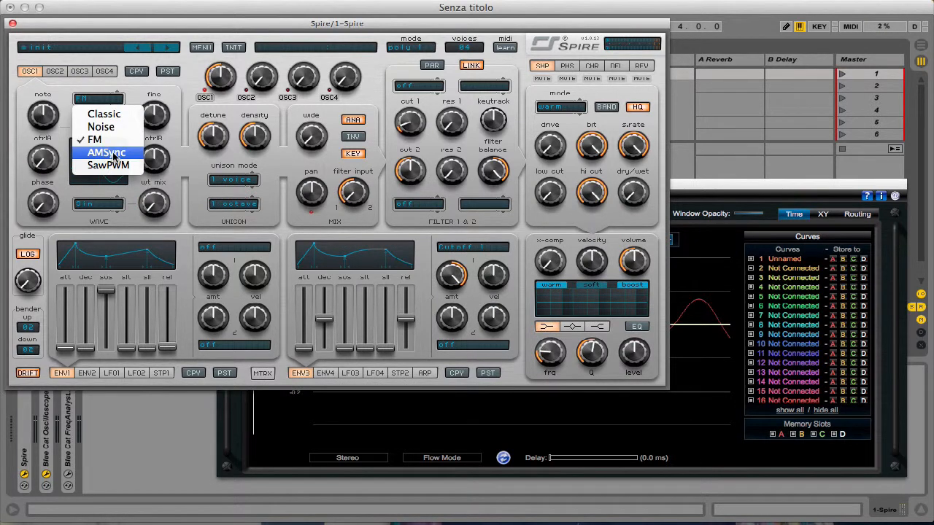
pyautogui.click(109, 153)
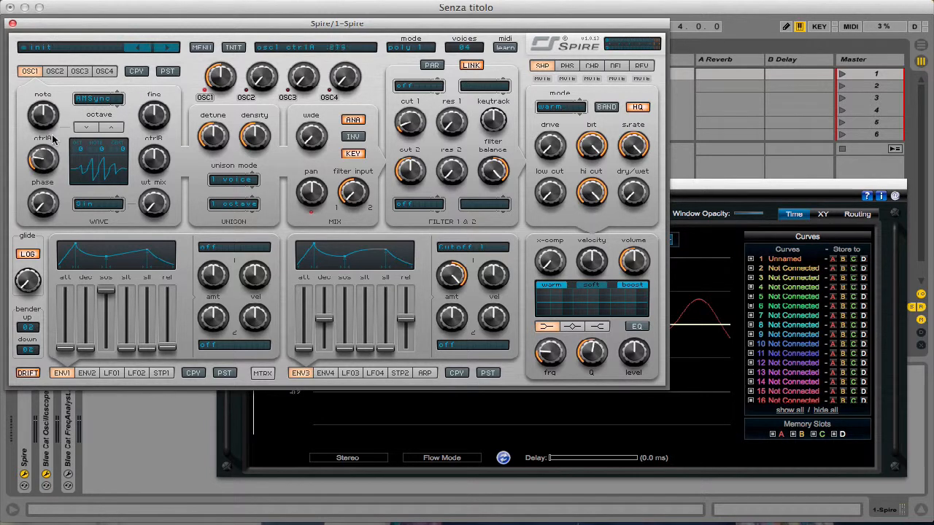
pyautogui.moveTo(53, 140); pyautogui.dragTo(44, 180)
# - Store the AMSync curve in memory slot A, reset the oscilloscope zoom and magnify several modulation cycles
pyautogui.click(684, 302)
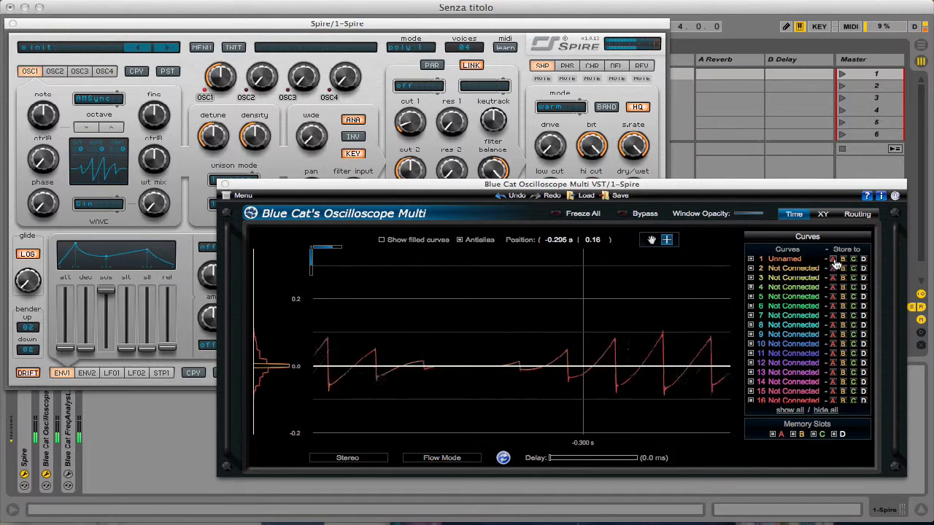
pyautogui.doubleClick(496, 328)
pyautogui.moveTo(452, 308); pyautogui.dragTo(568, 376)
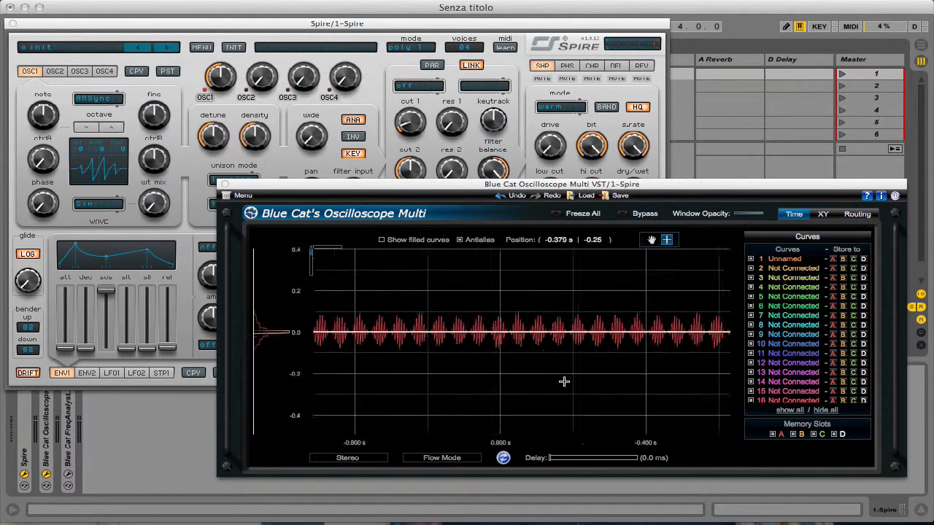
pyautogui.moveTo(449, 290); pyautogui.dragTo(587, 389)
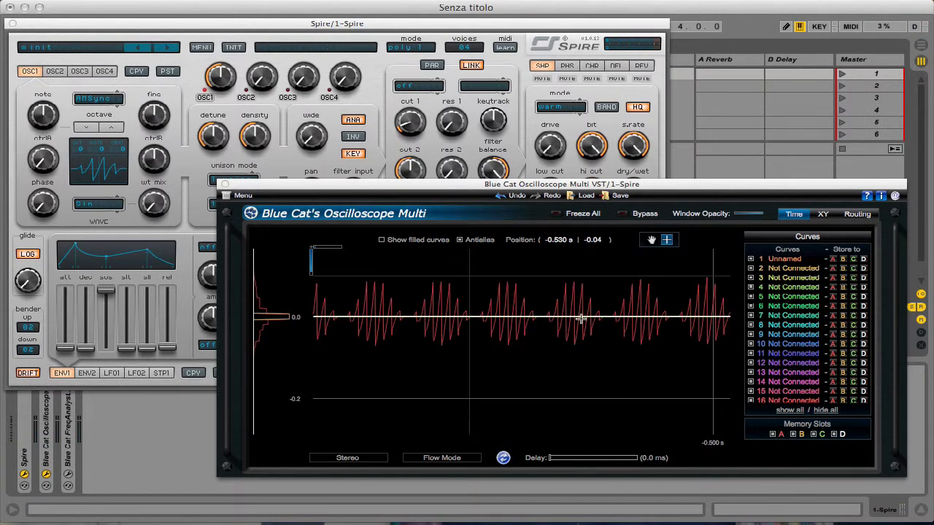
pyautogui.moveTo(284, 312); pyautogui.dragTo(265, 334)
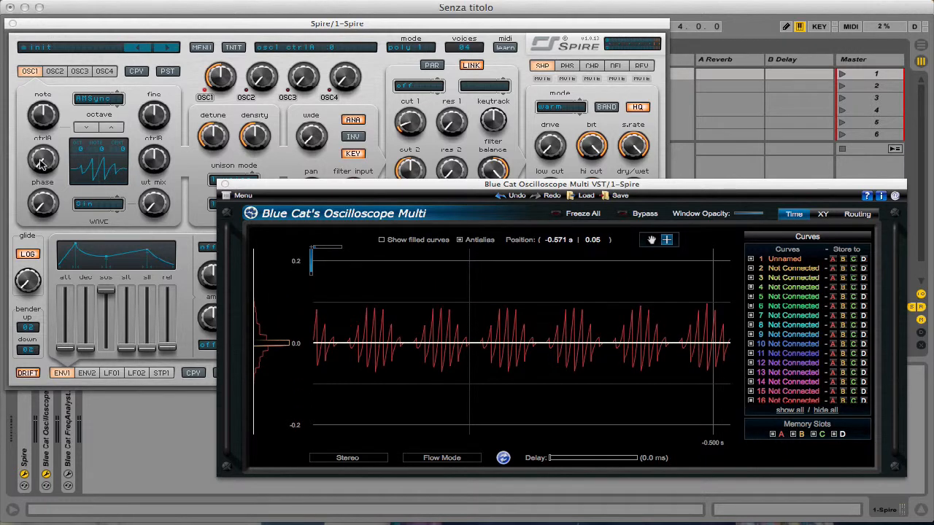
# - Raise oscillator 1's ctrlA to roughly three-quarters, store the AMSync curve in slot A and magnify its shape
pyautogui.moveTo(41, 164); pyautogui.dragTo(65, 290)
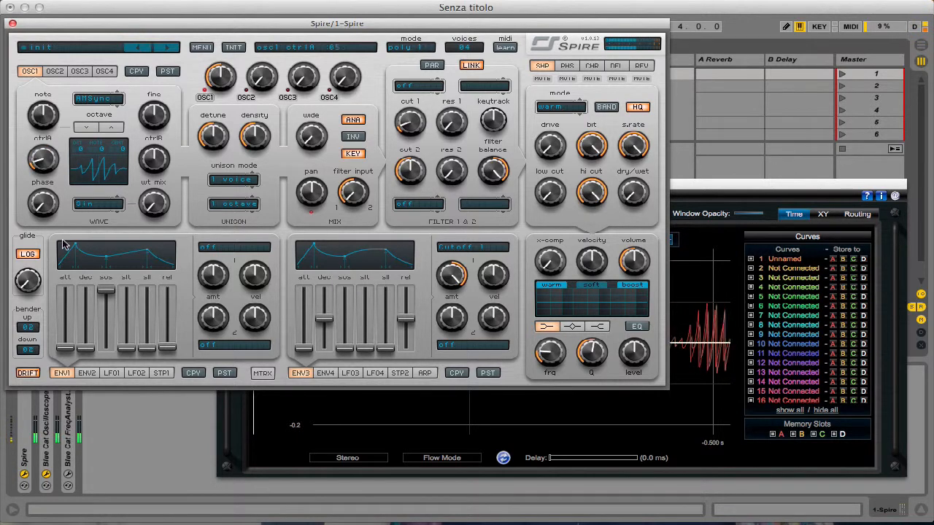
pyautogui.moveTo(65, 245); pyautogui.dragTo(62, 152)
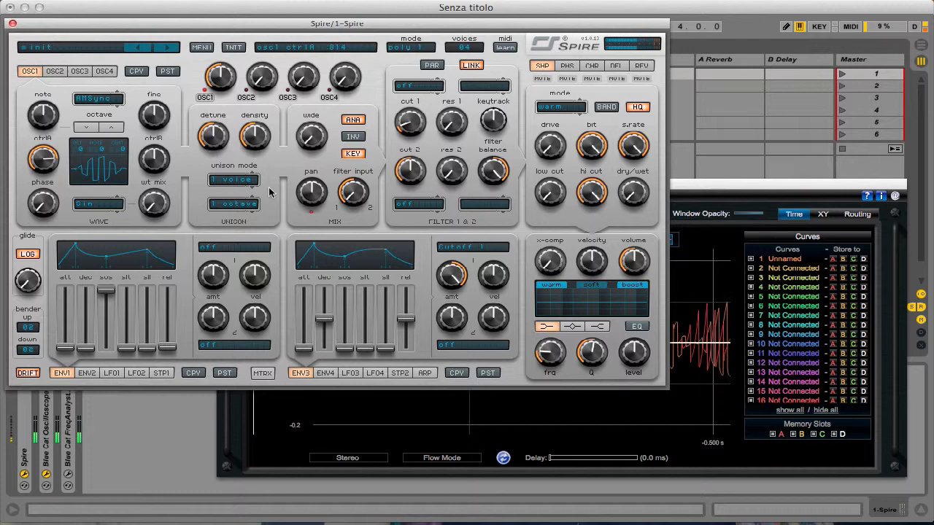
pyautogui.click(699, 307)
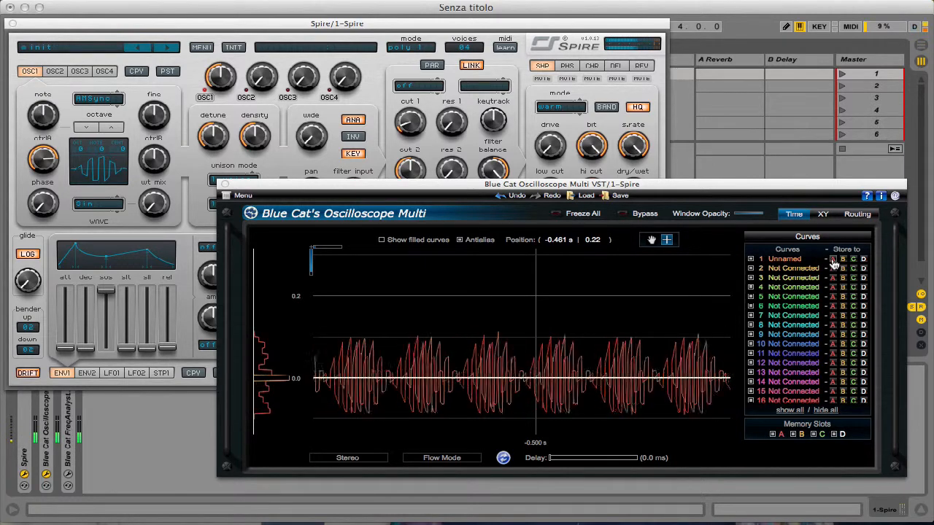
pyautogui.moveTo(427, 265); pyautogui.dragTo(632, 426)
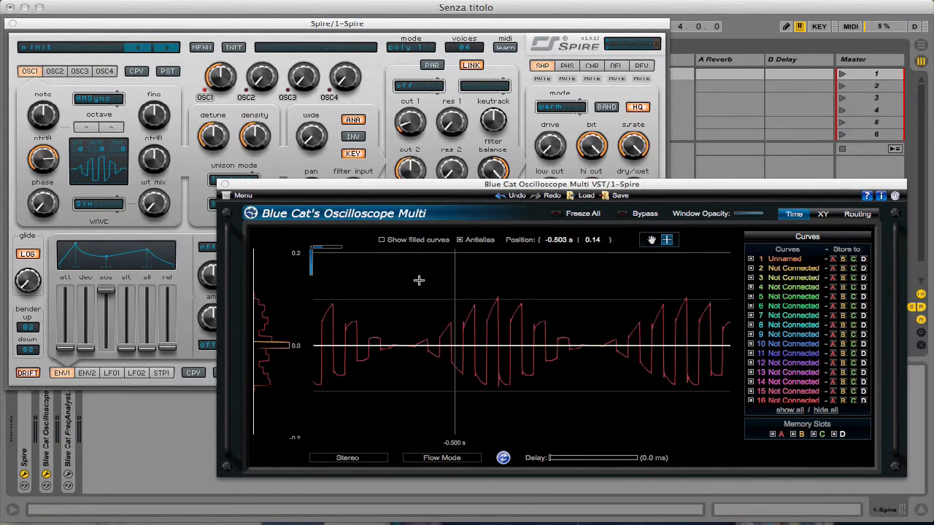
pyautogui.moveTo(427, 283); pyautogui.dragTo(630, 407)
pyautogui.moveTo(391, 278); pyautogui.dragTo(657, 409)
# - Set oscillator 1's ctrlA to 1000, store the new curve in slot A and magnify it from the full view
pyautogui.moveTo(36, 167); pyautogui.dragTo(51, 99)
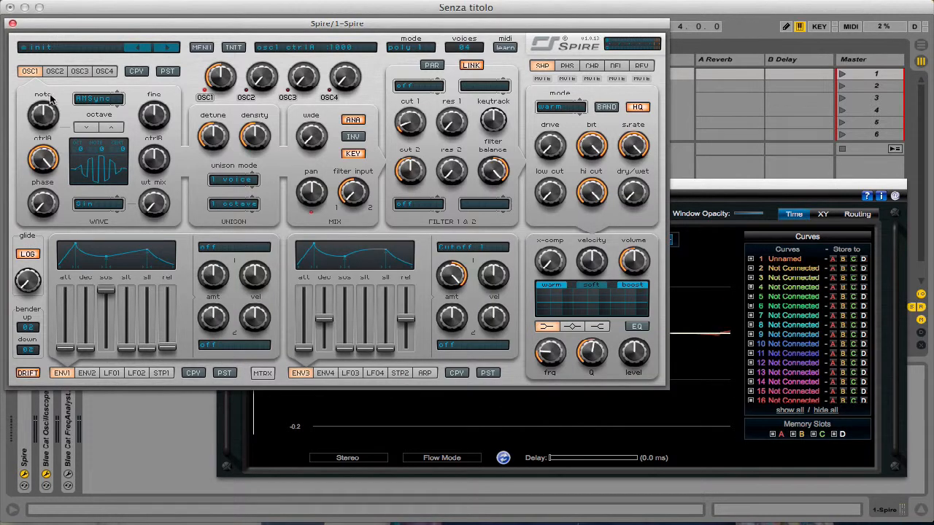
pyautogui.click(804, 249)
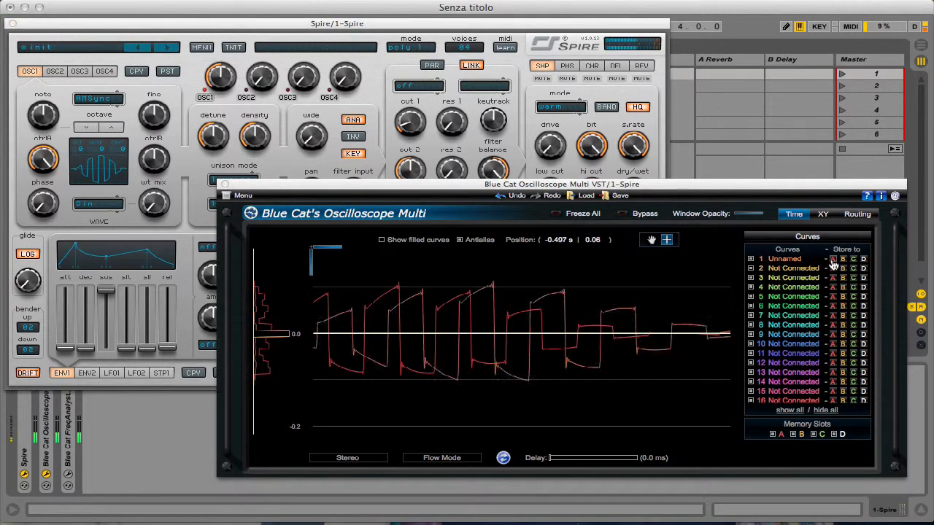
pyautogui.doubleClick(452, 294)
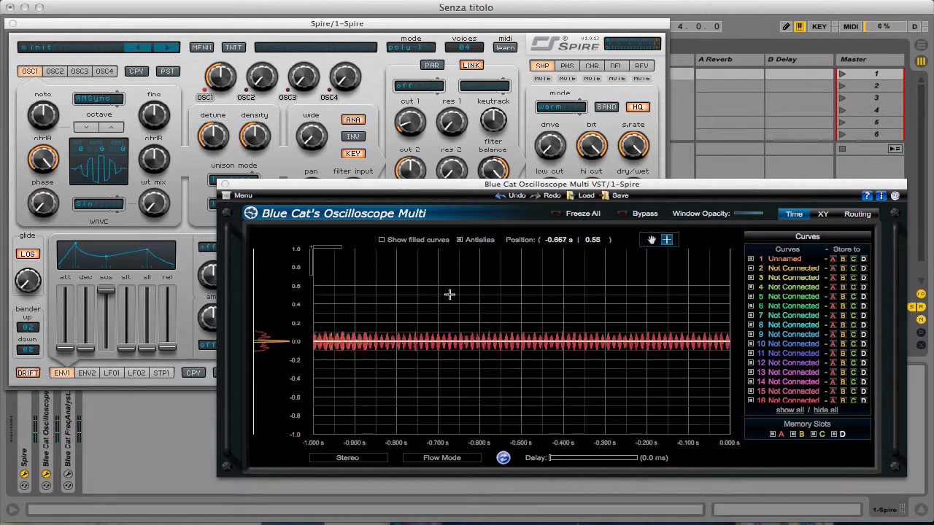
pyautogui.moveTo(451, 294); pyautogui.dragTo(641, 429)
pyautogui.moveTo(405, 288); pyautogui.dragTo(615, 358)
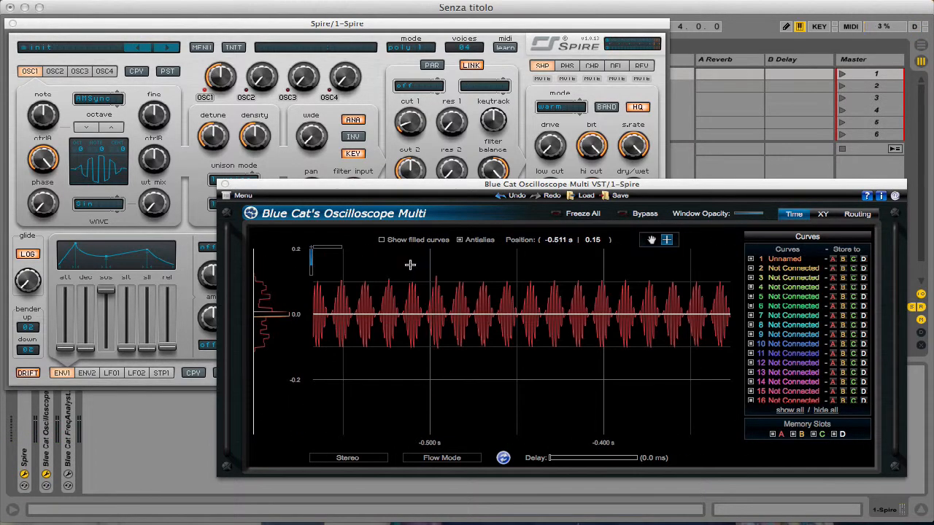
# - Magnify the stored AMSync curve until about two modulation cycles fill the oscilloscope display
pyautogui.moveTo(410, 264); pyautogui.dragTo(659, 404)
pyautogui.moveTo(418, 260); pyautogui.dragTo(633, 374)
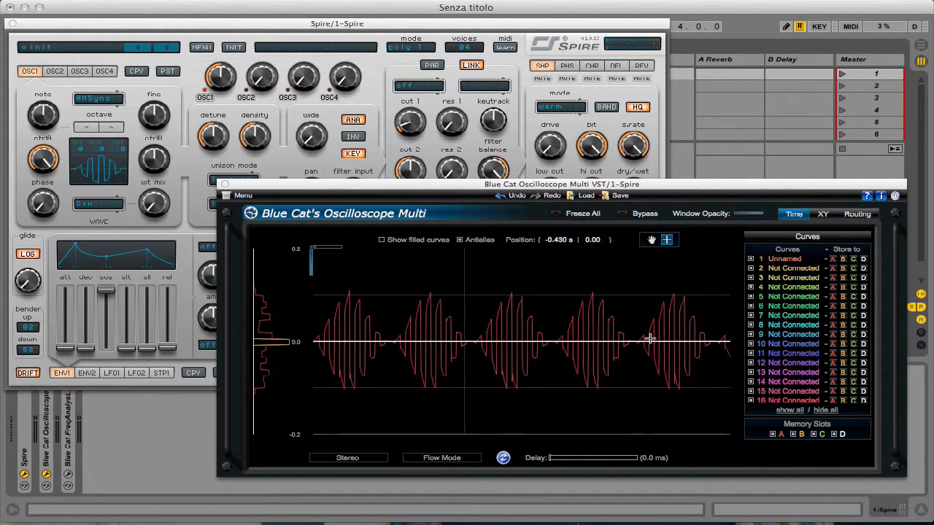
pyautogui.moveTo(482, 296); pyautogui.dragTo(625, 409)
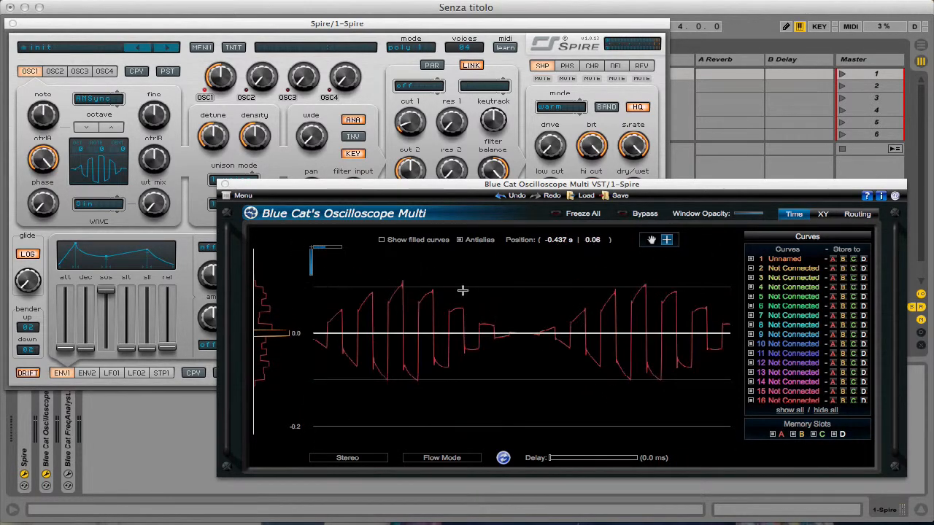
# - Lower oscillator 1's ctrlA to 0, switch its type to SawPWM and bring the oscilloscope forward
pyautogui.click(61, 164)
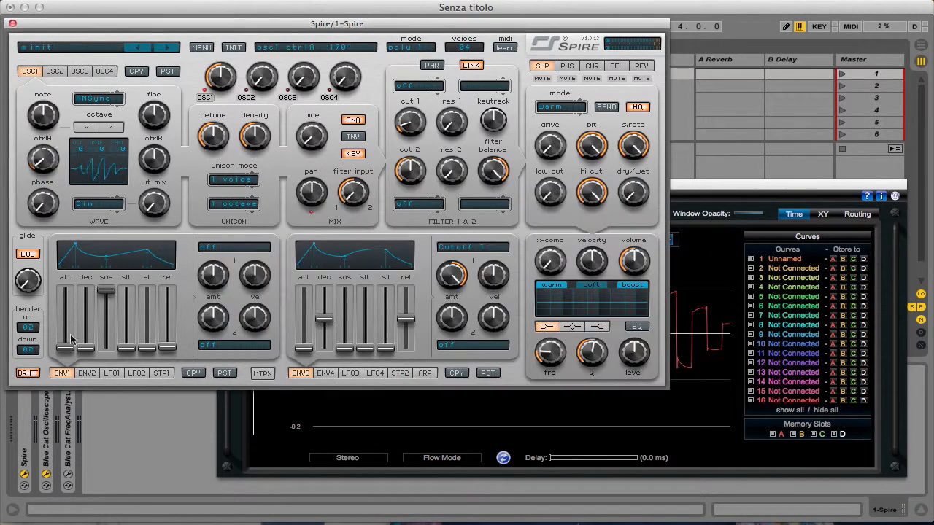
pyautogui.click(97, 101)
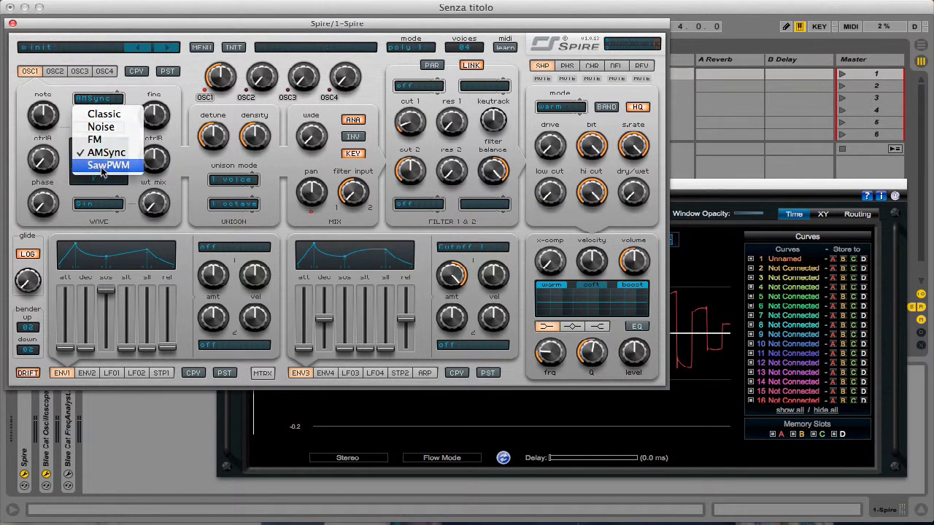
pyautogui.click(102, 131)
pyautogui.click(718, 195)
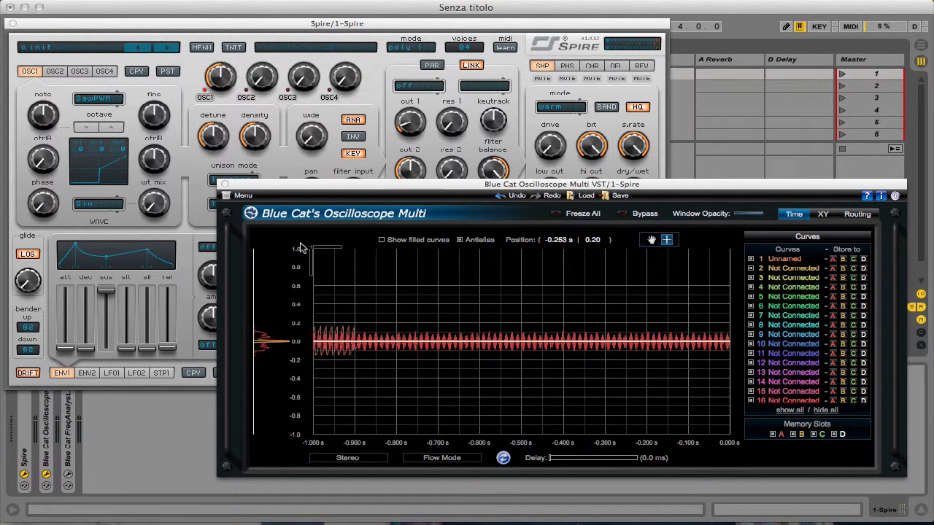
# - Sweep oscillator 1's ctrlA up to 685 to preview the SawPWM shape and return it to 0
pyautogui.moveTo(48, 168); pyautogui.dragTo(52, 143)
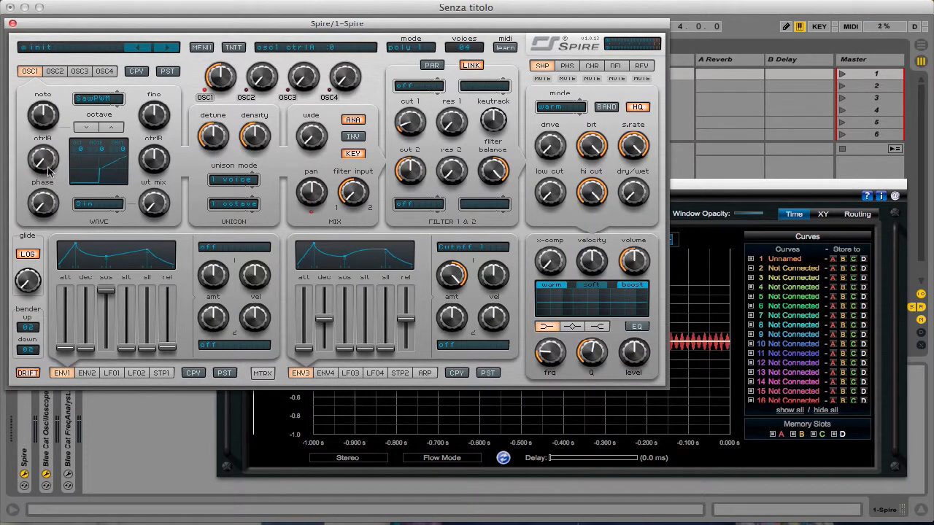
pyautogui.moveTo(166, 159); pyautogui.dragTo(106, 154)
pyautogui.moveTo(41, 161); pyautogui.dragTo(67, 97)
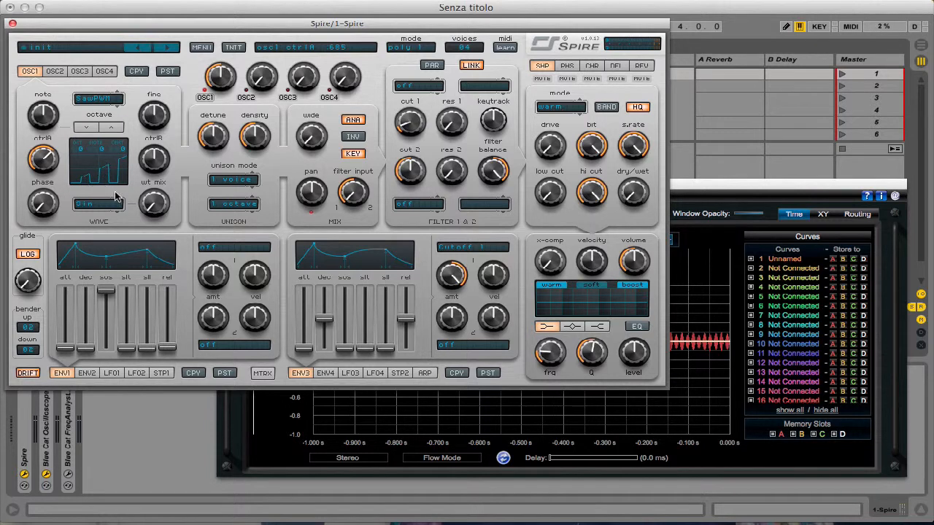
pyautogui.moveTo(64, 170); pyautogui.dragTo(61, 271)
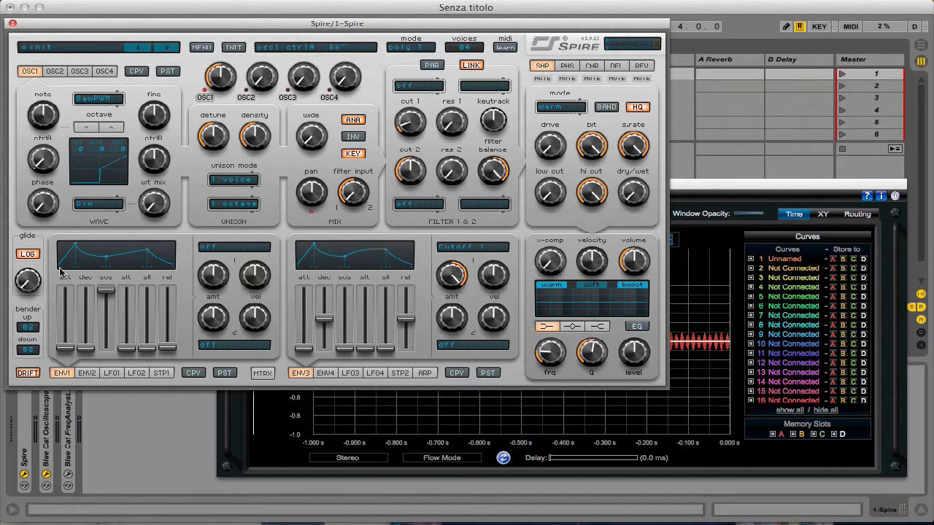
pyautogui.moveTo(156, 165)
pyautogui.mouseDown()
pyautogui.moveTo(157, 205)
pyautogui.moveTo(154, 158)
pyautogui.moveTo(166, 147)
pyautogui.moveTo(152, 156)
pyautogui.moveTo(156, 171)
pyautogui.mouseUp()
# - Set oscillator 1's ctrlA to about 565, magnify the SawPWM curve to about three cycles and restore the full view
pyautogui.moveTo(49, 164); pyautogui.dragTo(67, 42)
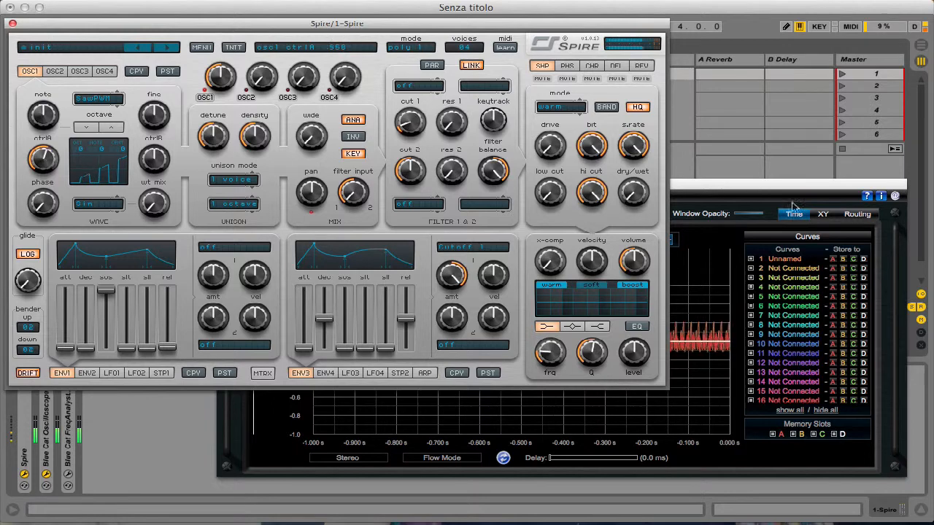
pyautogui.click(794, 206)
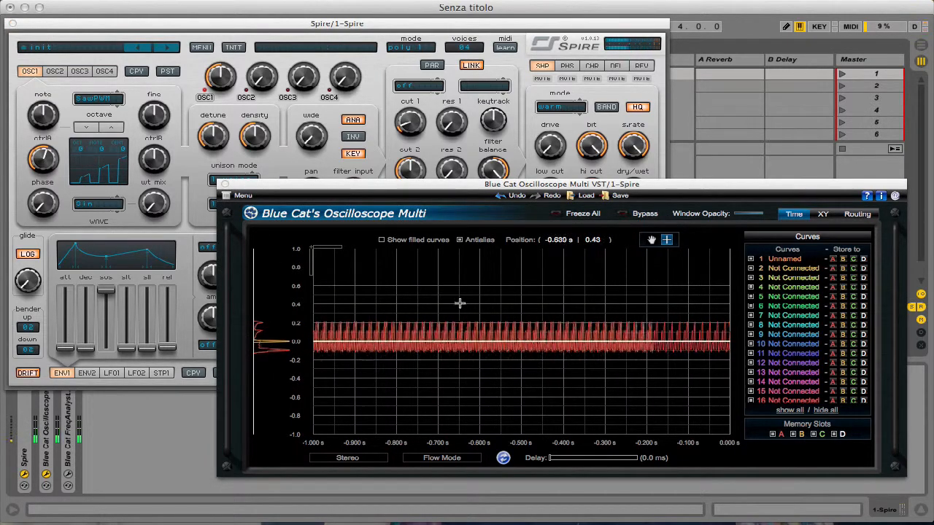
pyautogui.moveTo(460, 302); pyautogui.dragTo(608, 415)
pyautogui.moveTo(451, 277); pyautogui.dragTo(622, 402)
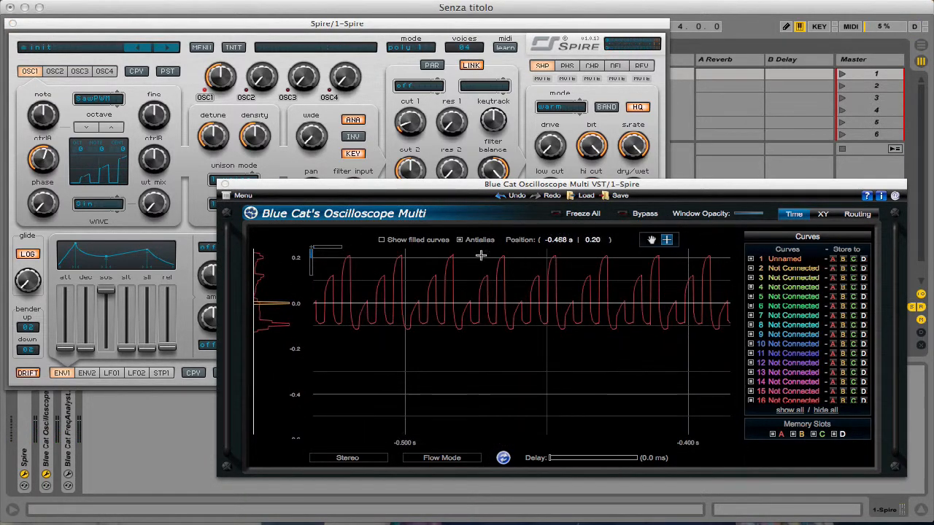
pyautogui.moveTo(481, 254); pyautogui.dragTo(616, 358)
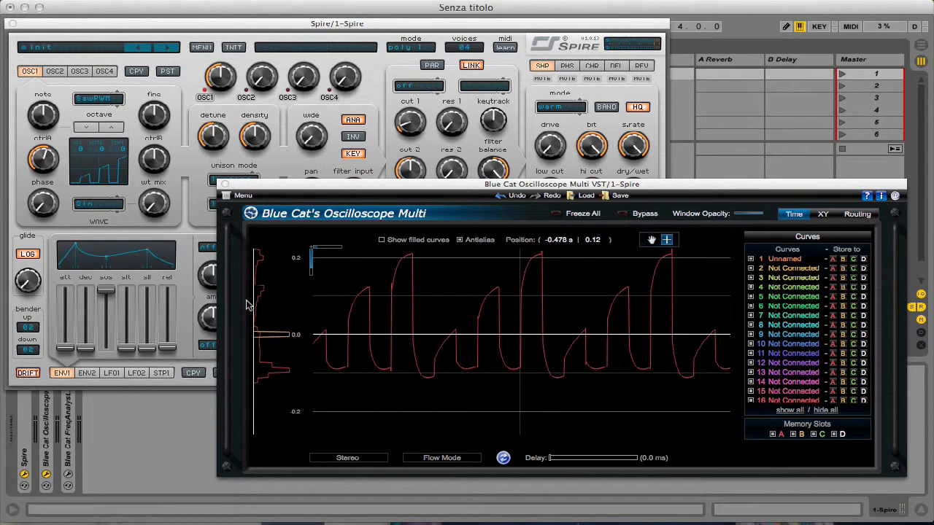
pyautogui.moveTo(246, 305); pyautogui.dragTo(273, 323)
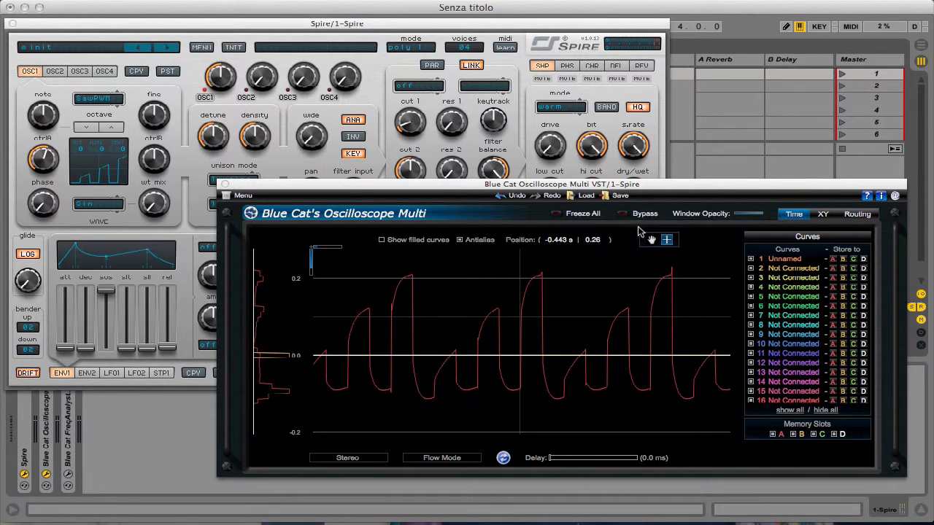
pyautogui.doubleClick(444, 286)
# - Return oscillator 1's ctrlA to 0 and raise ctrlB to 975 for the SawPWM wave
pyautogui.click(157, 138)
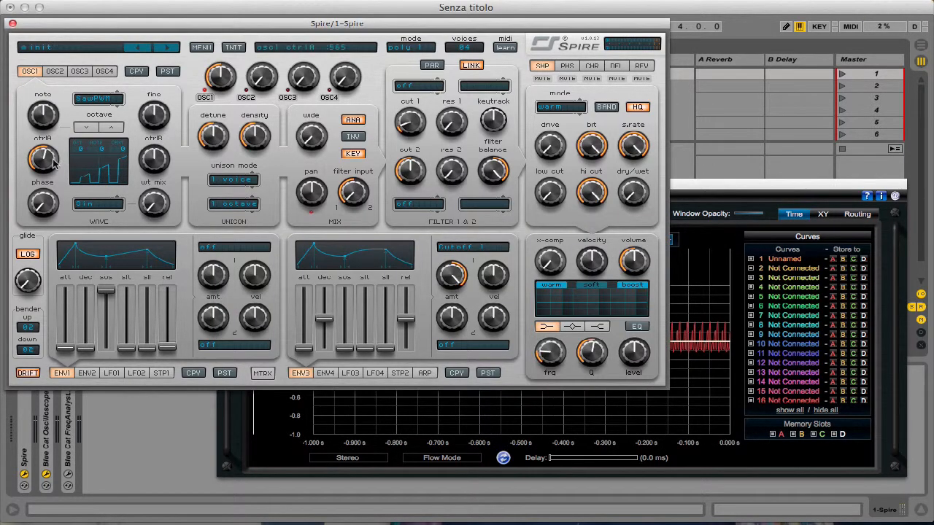
pyautogui.moveTo(53, 162); pyautogui.dragTo(53, 280)
pyautogui.moveTo(153, 162)
pyautogui.mouseDown()
pyautogui.moveTo(152, 207)
pyautogui.moveTo(159, 169)
pyautogui.mouseUp()
pyautogui.moveTo(162, 119); pyautogui.dragTo(165, 96)
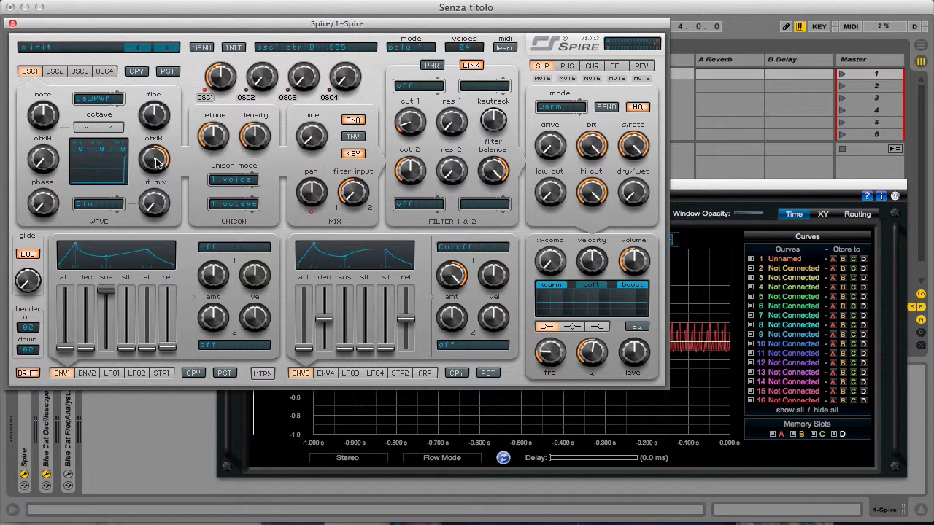
pyautogui.moveTo(156, 159); pyautogui.dragTo(157, 159)
pyautogui.moveTo(162, 262); pyautogui.dragTo(175, 230)
pyautogui.moveTo(155, 162); pyautogui.dragTo(173, 114)
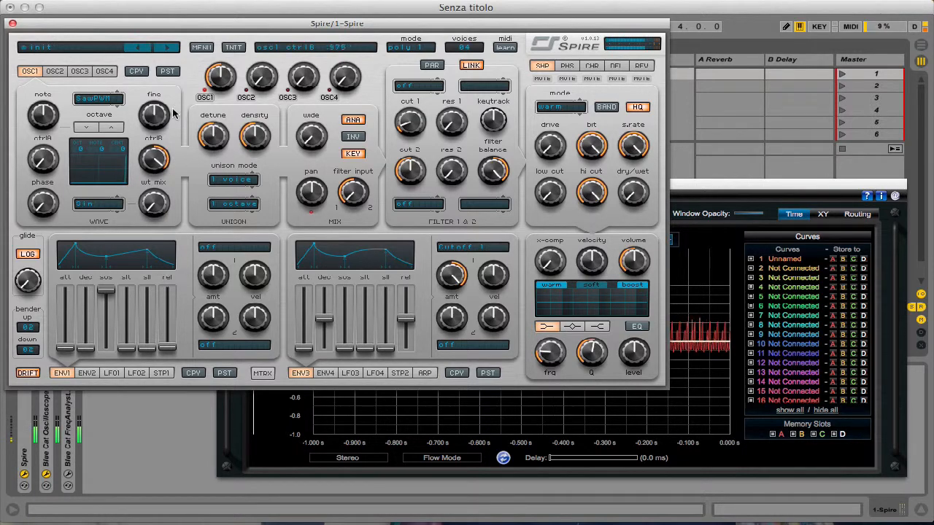
# - Bring the oscilloscope forward and magnify a single narrow pulse of the SawPWM curve
pyautogui.click(805, 268)
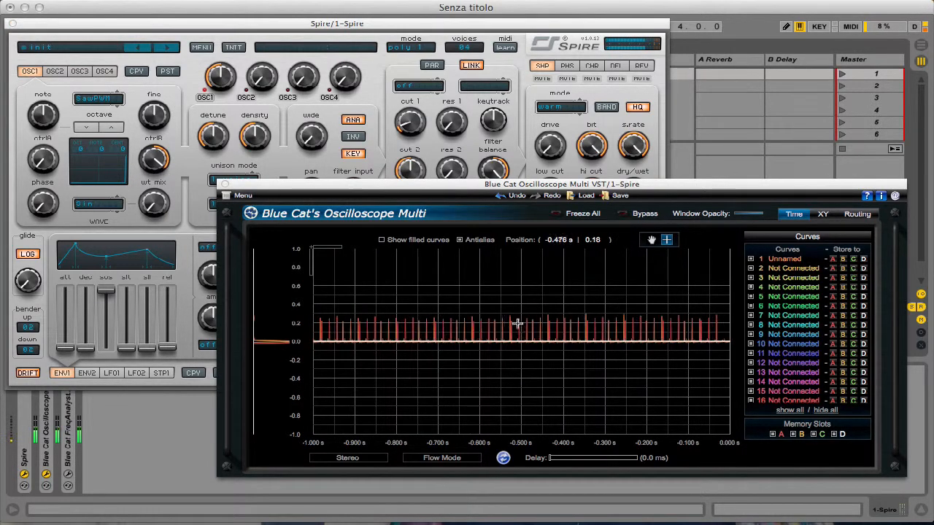
pyautogui.scroll(3, 532, 308)
pyautogui.moveTo(464, 265); pyautogui.dragTo(569, 386)
pyautogui.moveTo(482, 278); pyautogui.dragTo(615, 415)
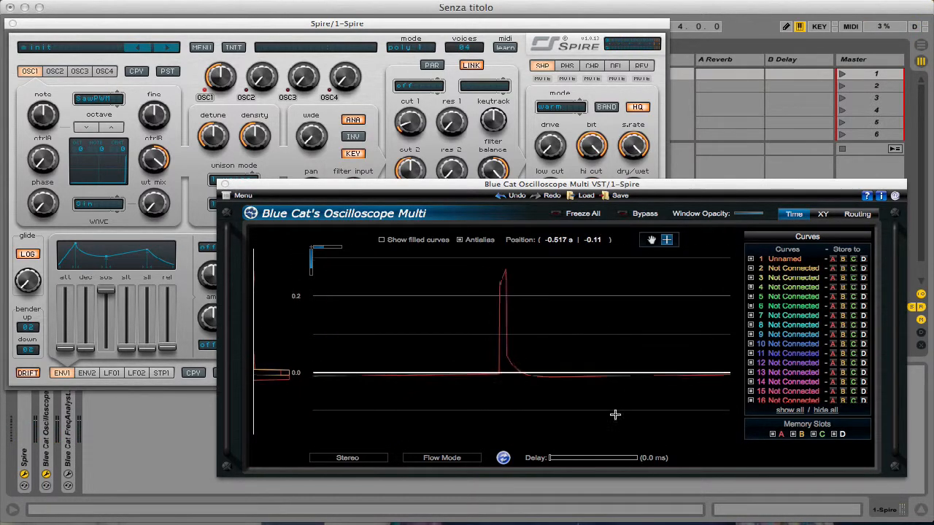
# - Lower oscillator 1's ctrlB to 130 and return to the oscilloscope to capture the SawPWM curve
pyautogui.click(211, 177)
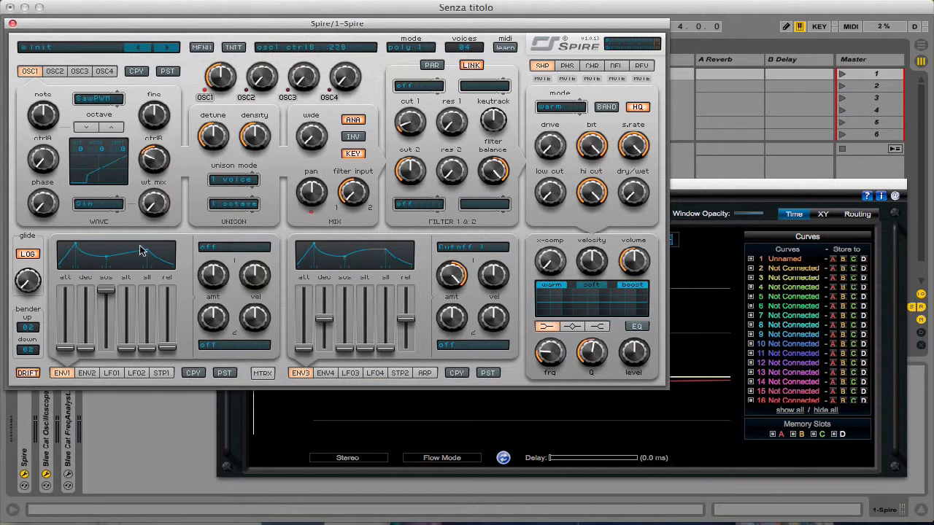
pyautogui.click(748, 286)
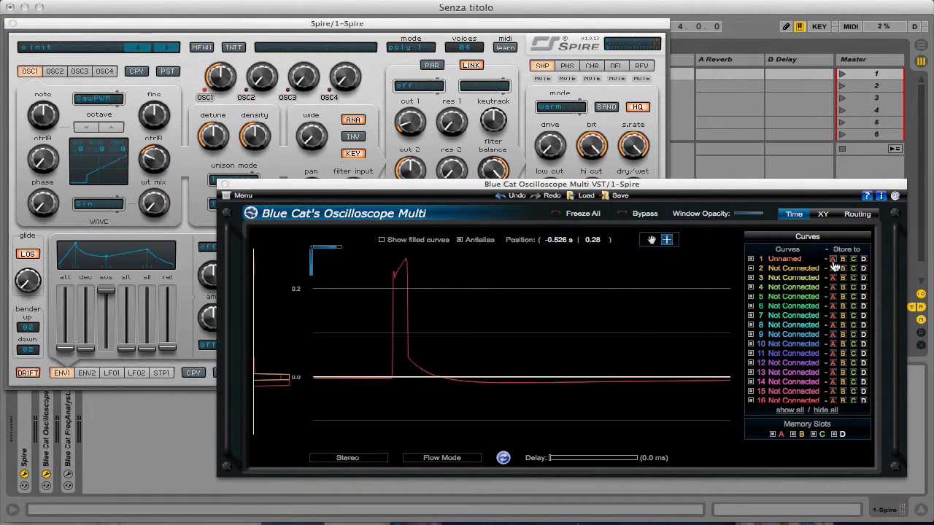
pyautogui.click(162, 159)
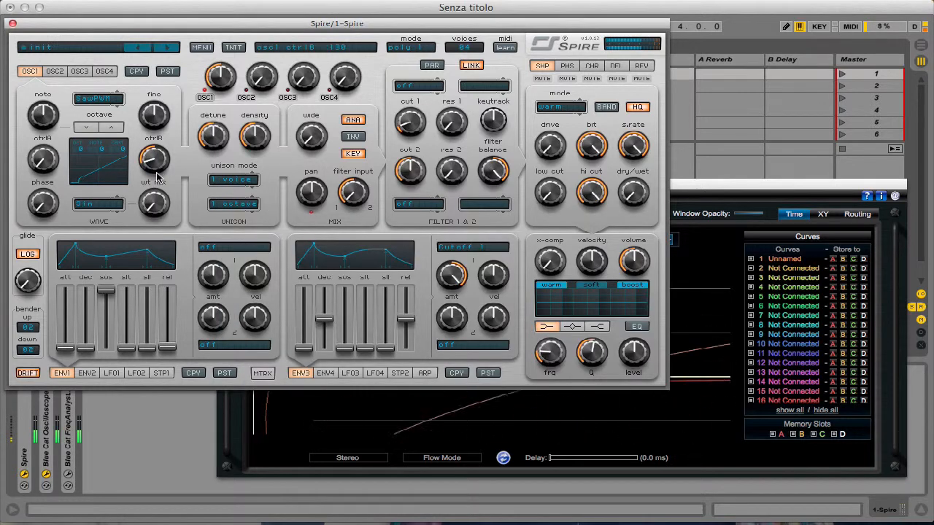
pyautogui.click(728, 269)
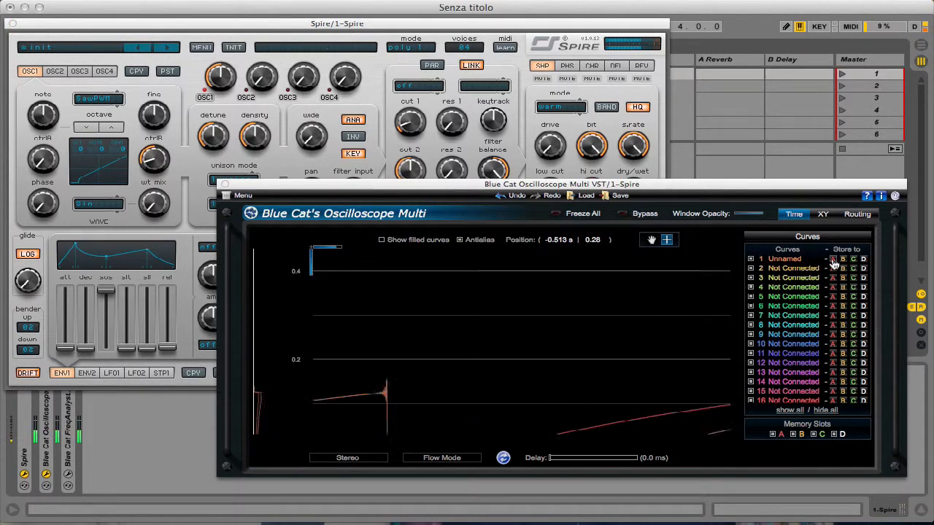
# - Reset the oscilloscope zoom and magnify the SawPWM curve down to the small step at the foot of one cycle
pyautogui.doubleClick(416, 301)
pyautogui.moveTo(411, 289); pyautogui.dragTo(611, 415)
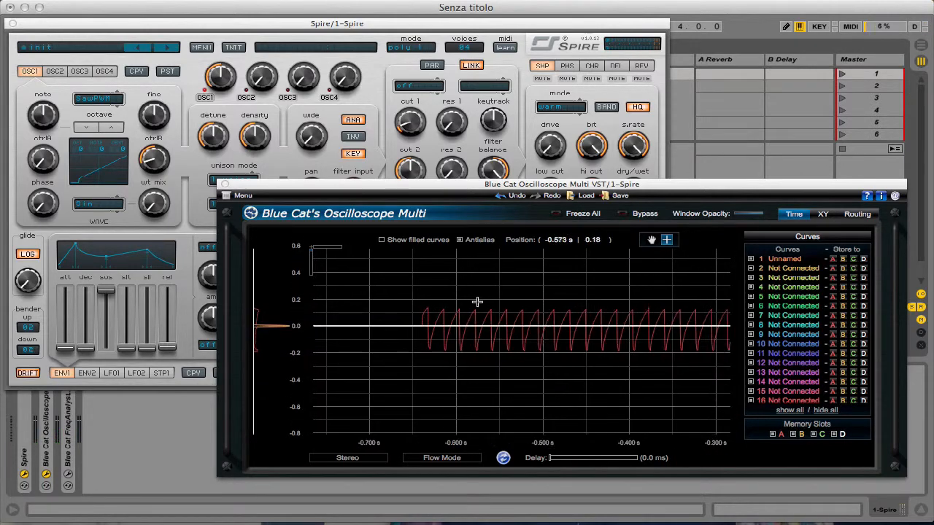
pyautogui.moveTo(475, 301); pyautogui.dragTo(642, 413)
pyautogui.moveTo(467, 276); pyautogui.dragTo(659, 390)
pyautogui.moveTo(473, 256); pyautogui.dragTo(567, 392)
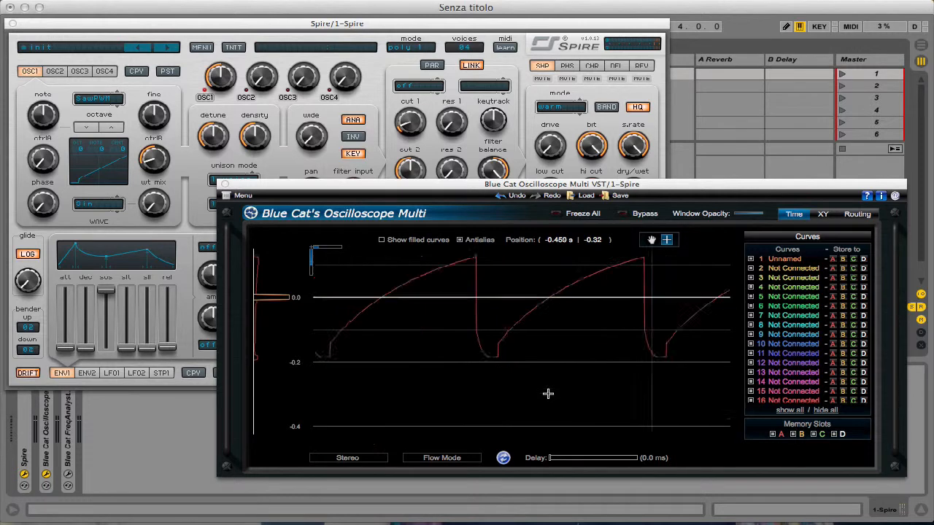
pyautogui.moveTo(460, 329); pyautogui.dragTo(557, 394)
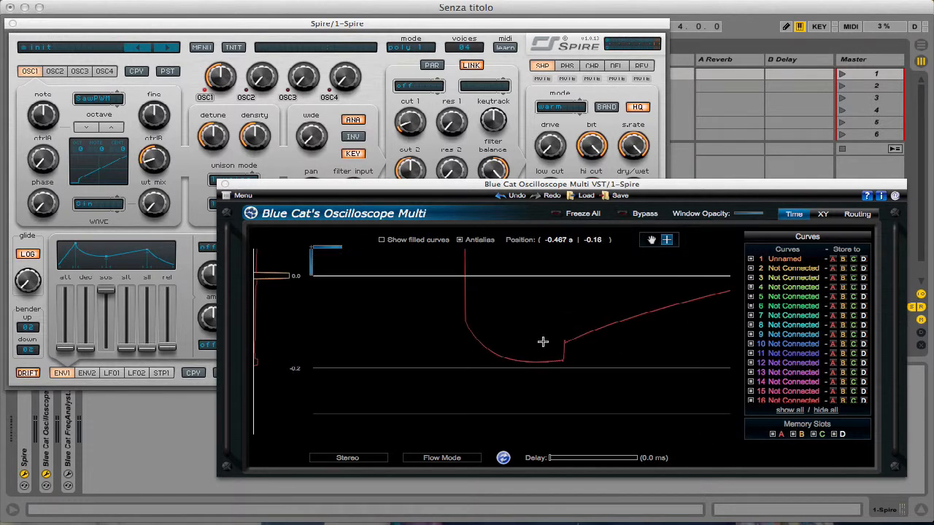
# - Clear the magnified curve from the oscilloscope by restoring its full view and close its window
pyautogui.click(829, 260)
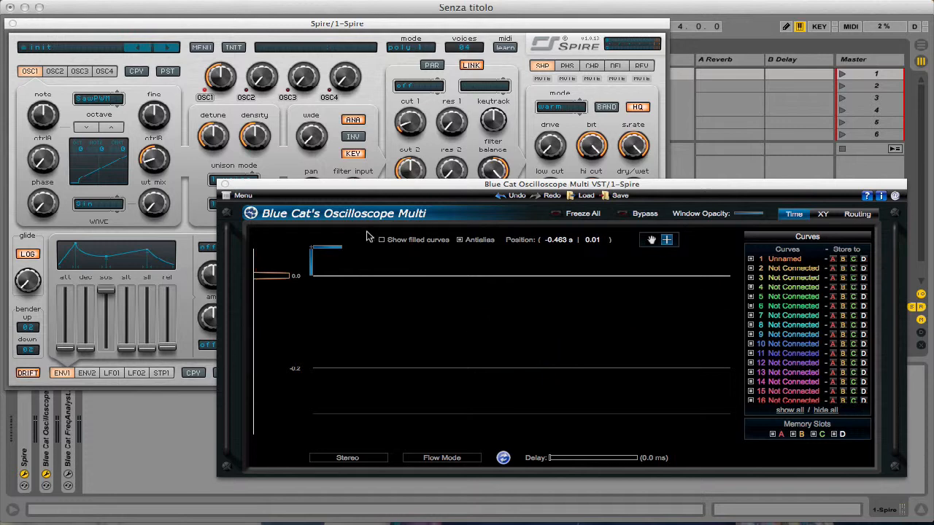
pyautogui.click(667, 241)
pyautogui.click(389, 187)
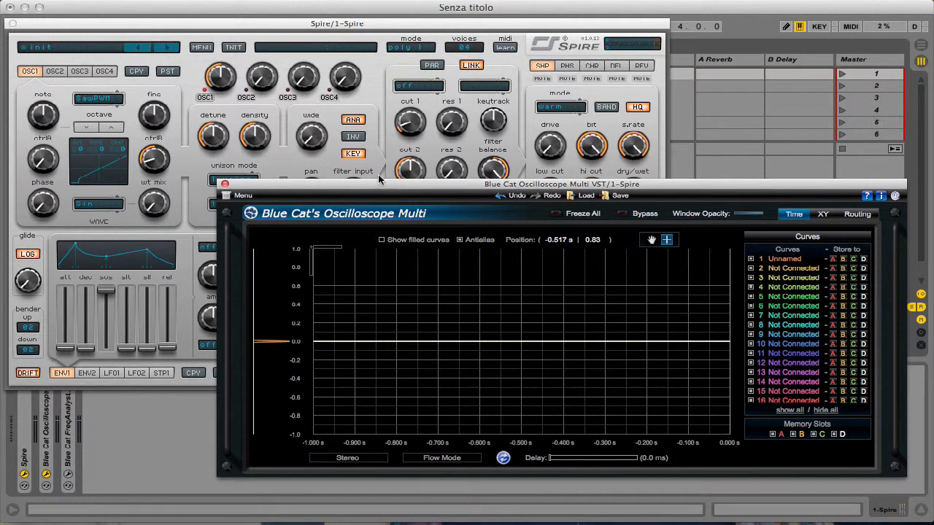
pyautogui.click(226, 184)
# - Move the Spire window toward the centre and switch oscillator 1's type to Classic, keeping unison mode at 1 voice
pyautogui.moveTo(224, 25); pyautogui.dragTo(322, 70)
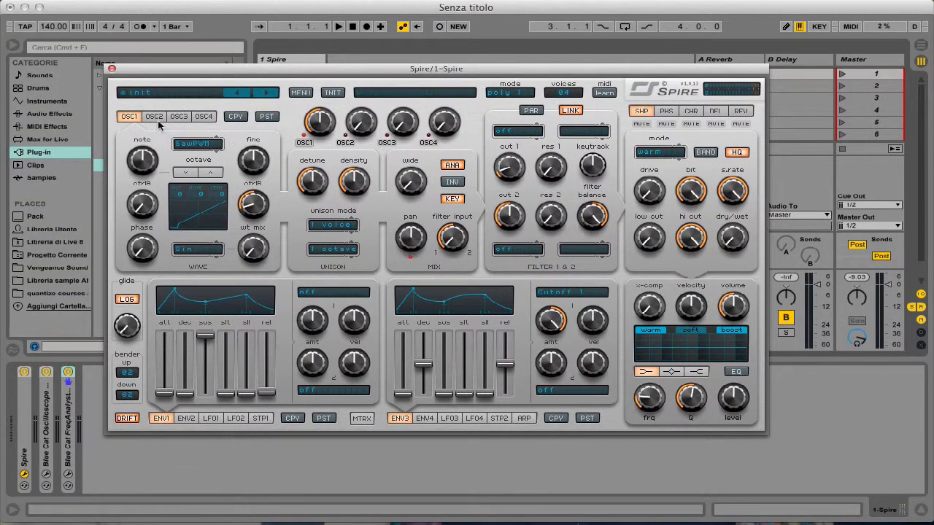
pyautogui.click(198, 147)
pyautogui.click(191, 155)
pyautogui.click(330, 228)
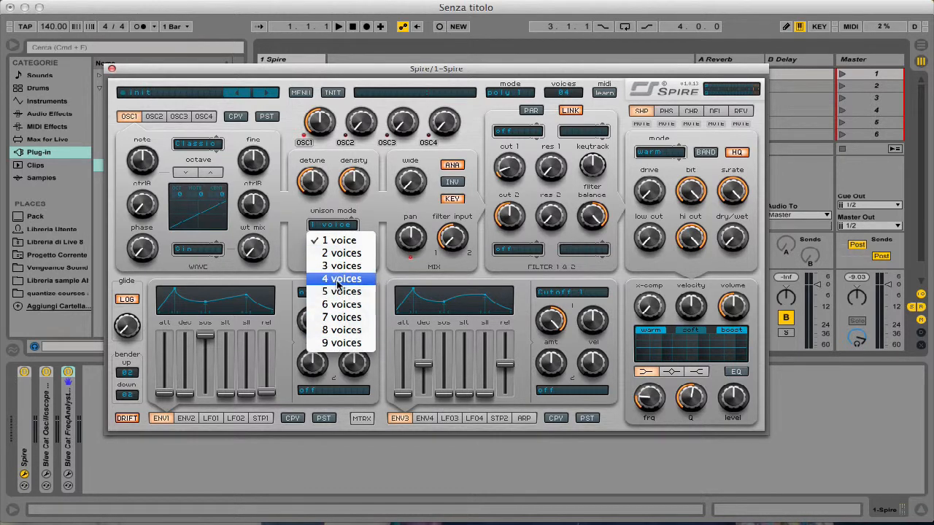
pyautogui.click(337, 253)
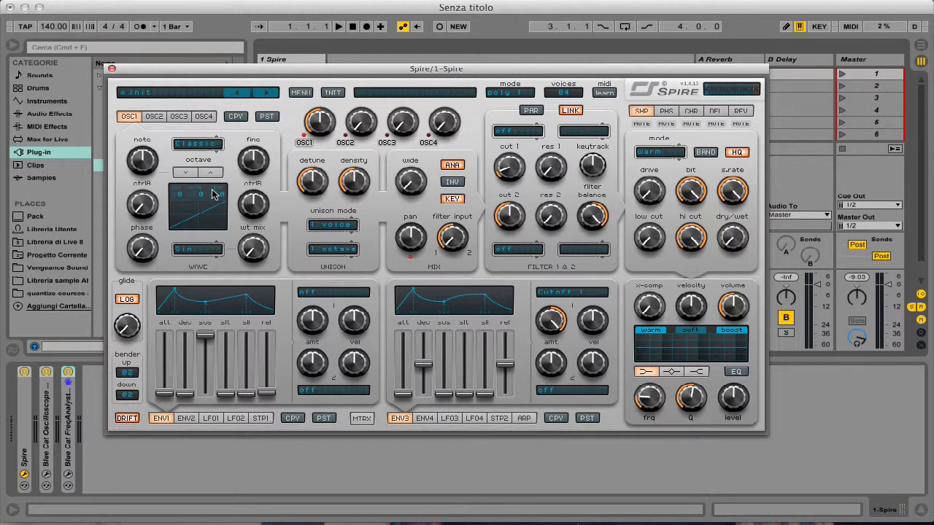
# - Reopen Blue Cat's Oscilloscope and magnify the Classic single-voice waveform to about two cycles
pyautogui.click(46, 474)
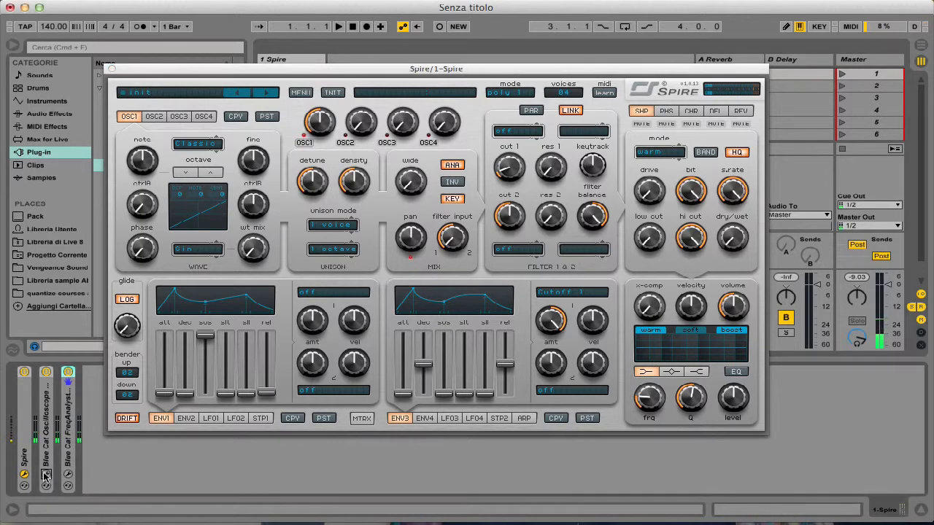
pyautogui.moveTo(577, 319); pyautogui.dragTo(669, 422)
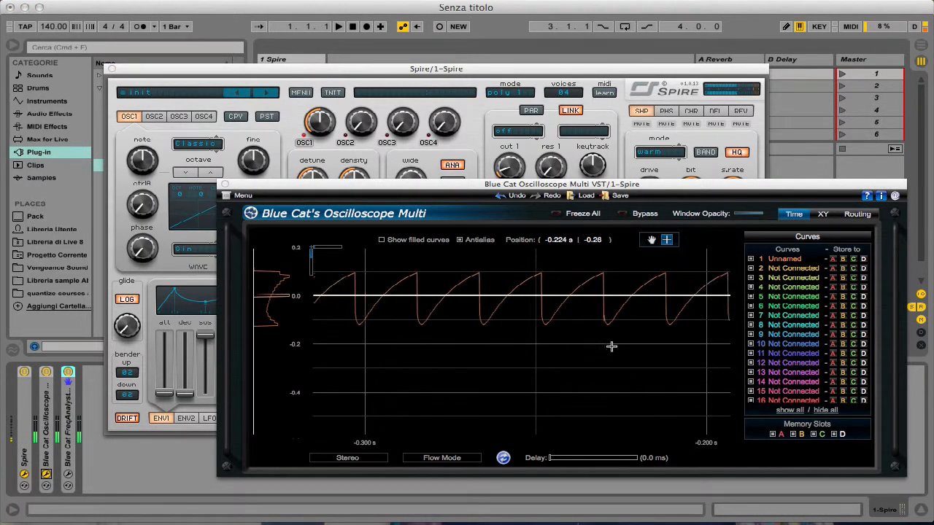
pyautogui.moveTo(611, 344); pyautogui.dragTo(660, 370)
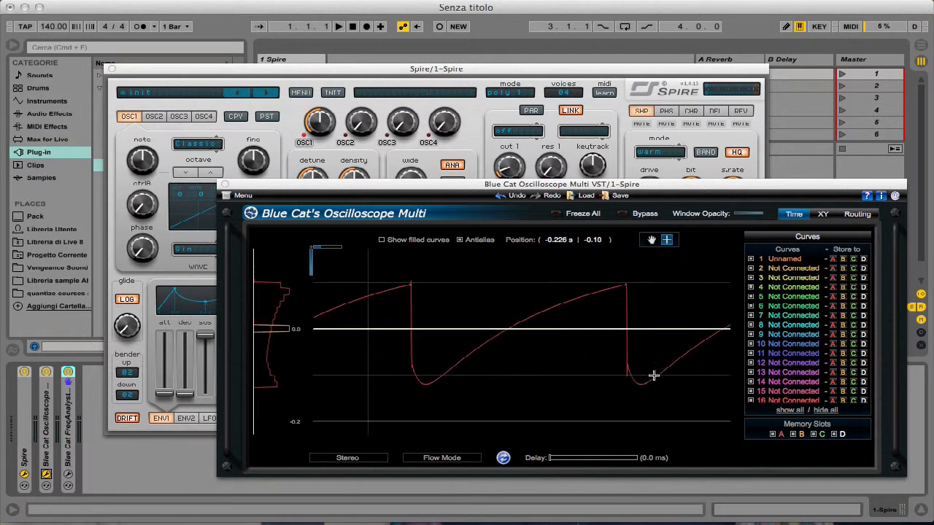
# - Set oscillator 1's unison mode to 2 voices and bring the oscilloscope back in front of Spire
pyautogui.click(285, 168)
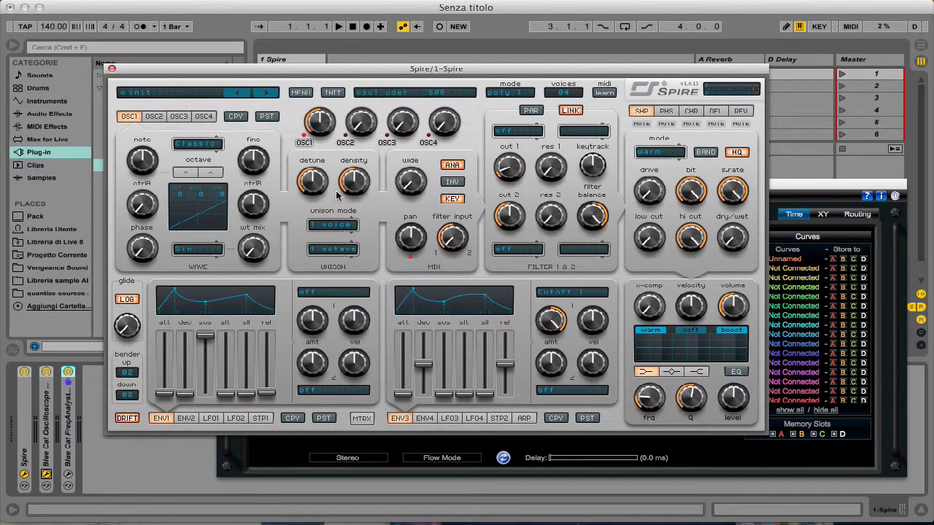
pyautogui.click(326, 228)
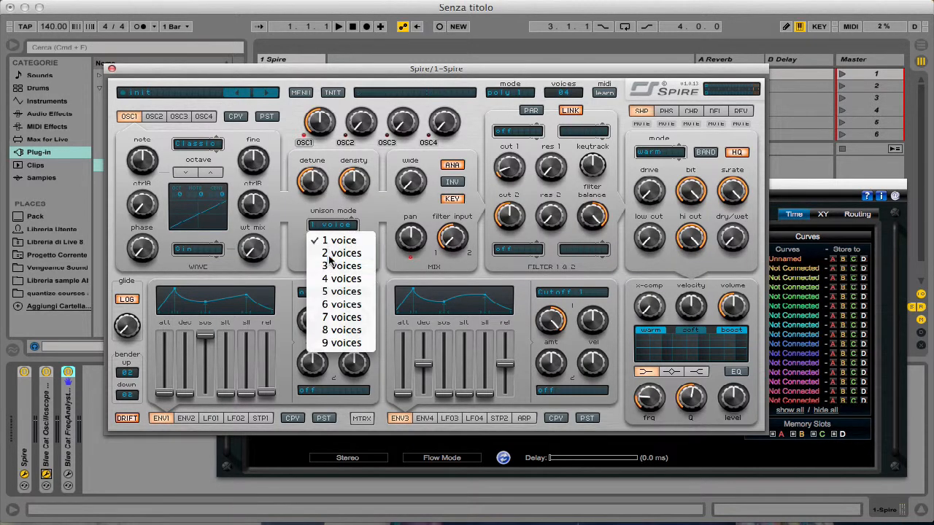
pyautogui.click(330, 255)
pyautogui.moveTo(321, 191)
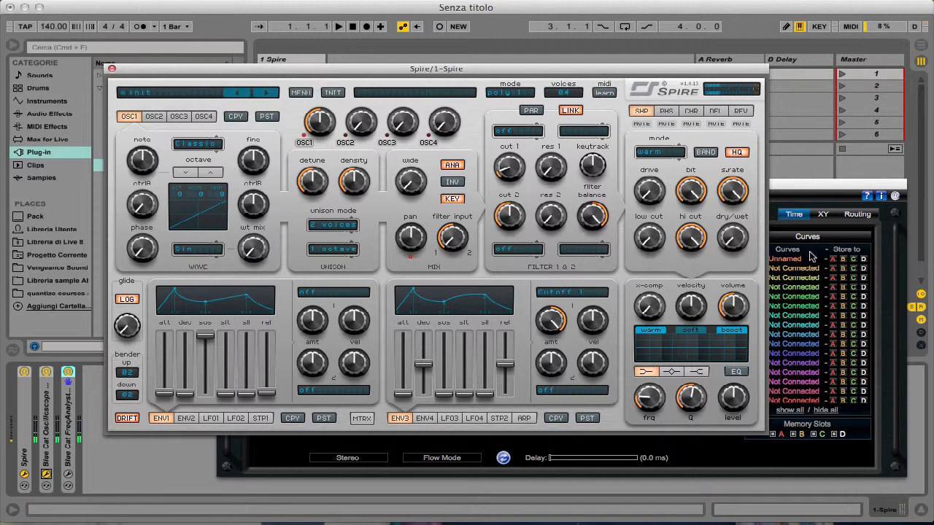
pyautogui.click(824, 232)
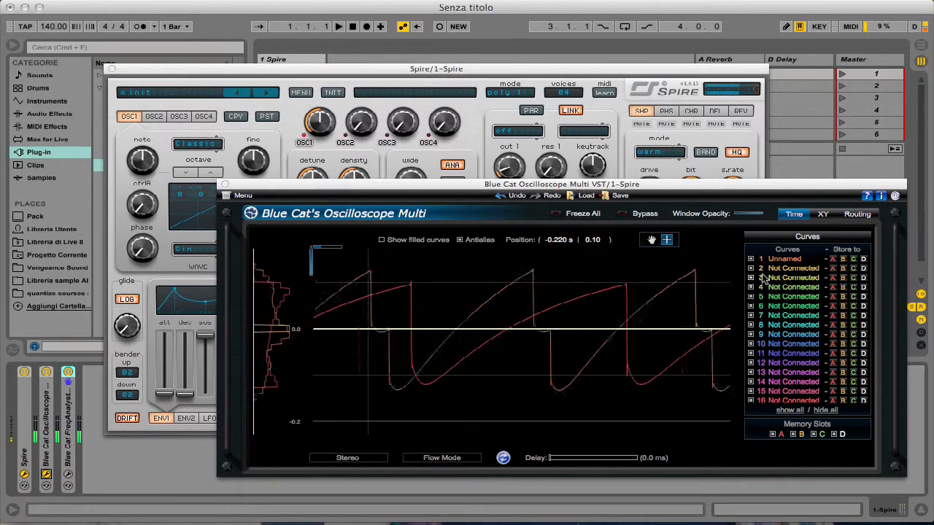
pyautogui.click(395, 169)
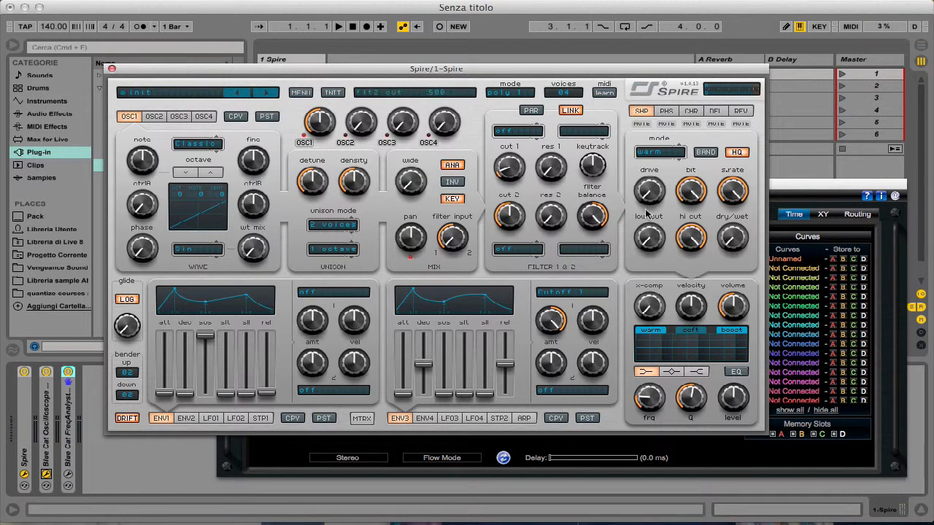
pyautogui.click(803, 194)
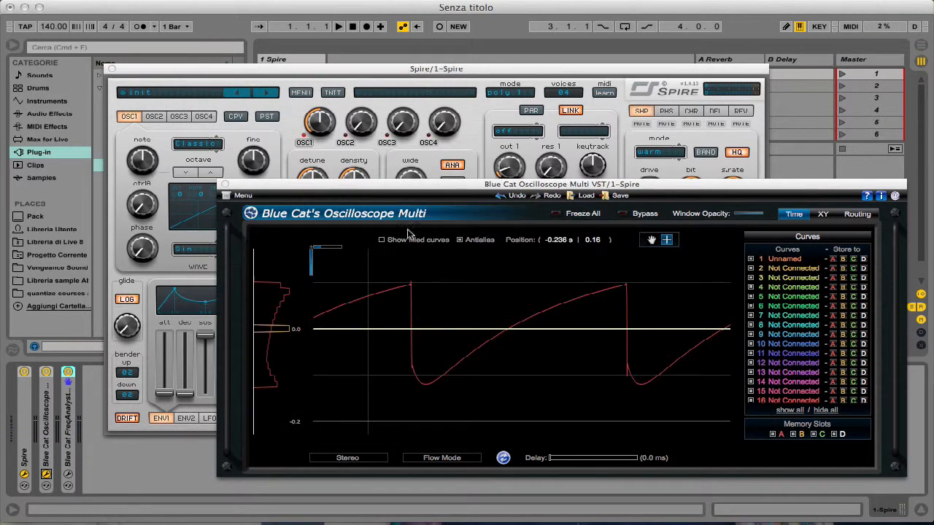
# - Inspect the two-voice Classic waveform up close, then reset the oscilloscope zoom and magnify it to about four cycles
pyautogui.click(832, 259)
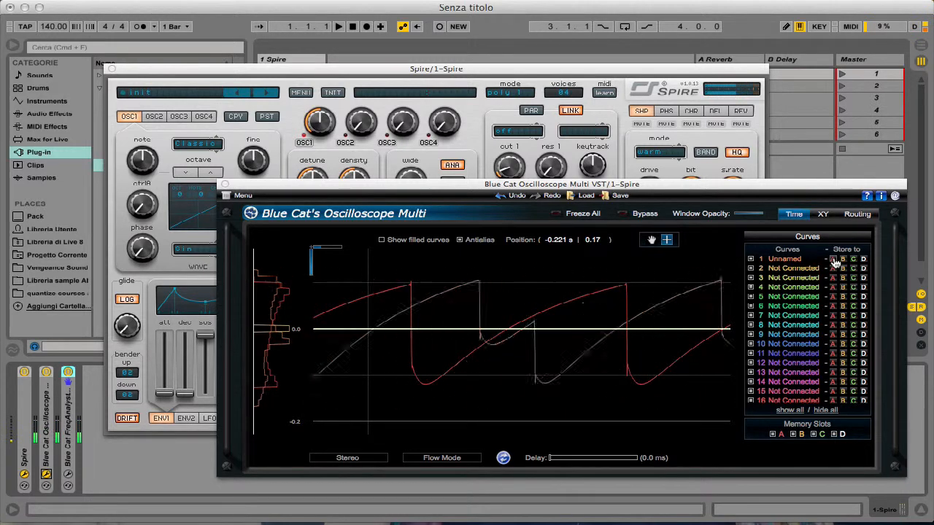
pyautogui.moveTo(536, 280); pyautogui.dragTo(731, 394)
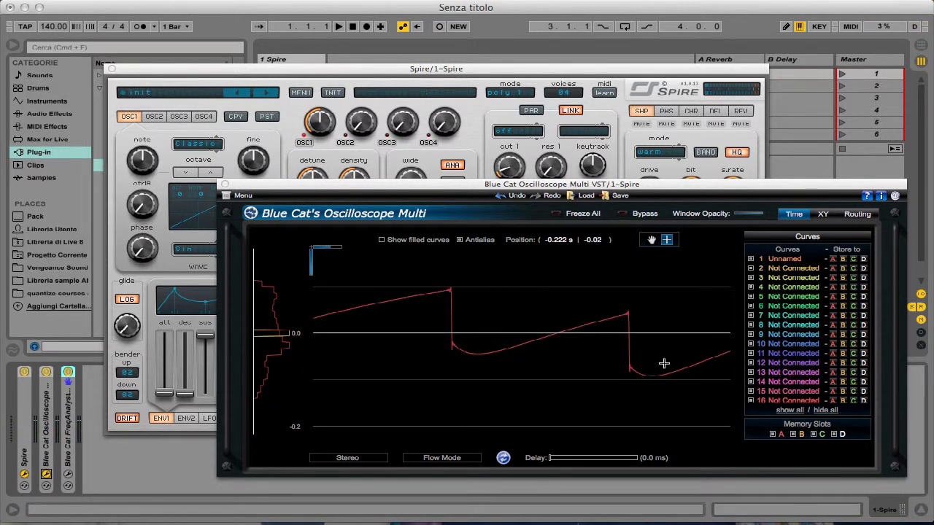
pyautogui.doubleClick(437, 303)
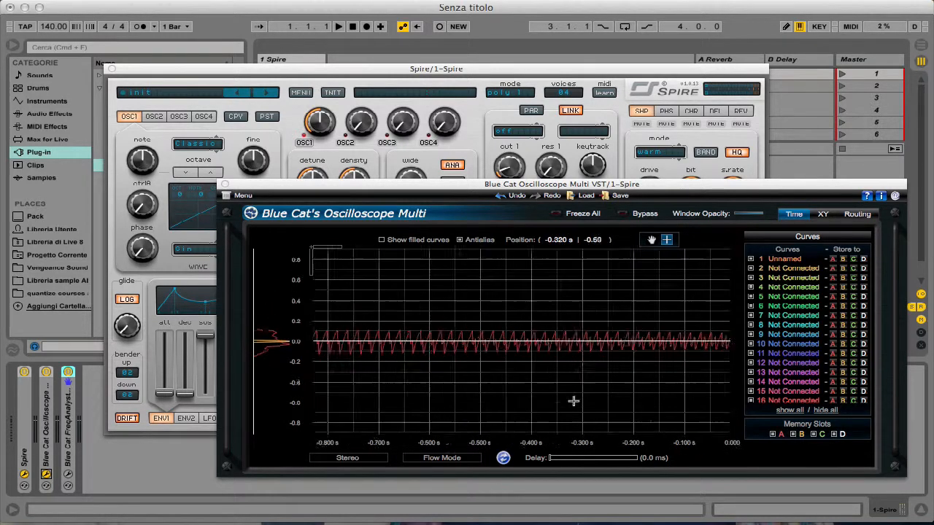
pyautogui.moveTo(376, 310); pyautogui.dragTo(574, 401)
pyautogui.moveTo(457, 285); pyautogui.dragTo(586, 359)
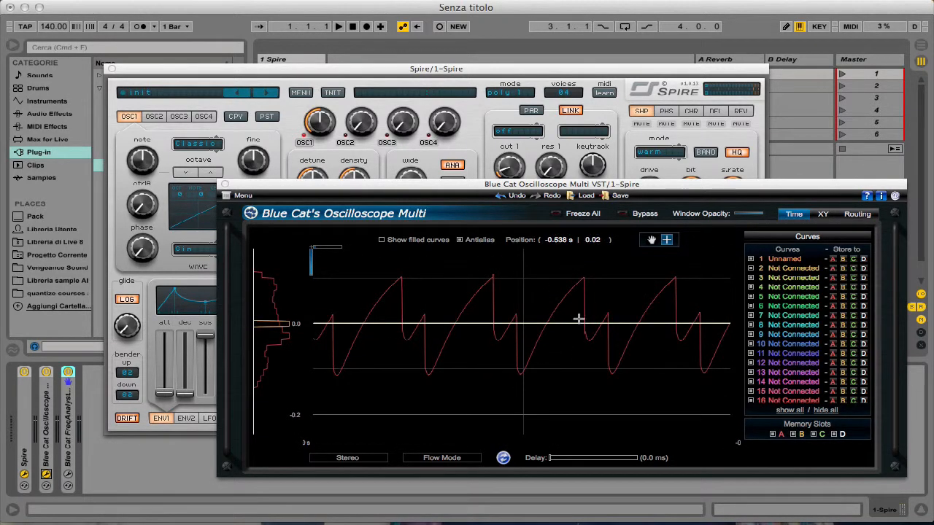
# - Raise oscillator 1's wide amount to 755 and return to the oscilloscope
pyautogui.click(403, 159)
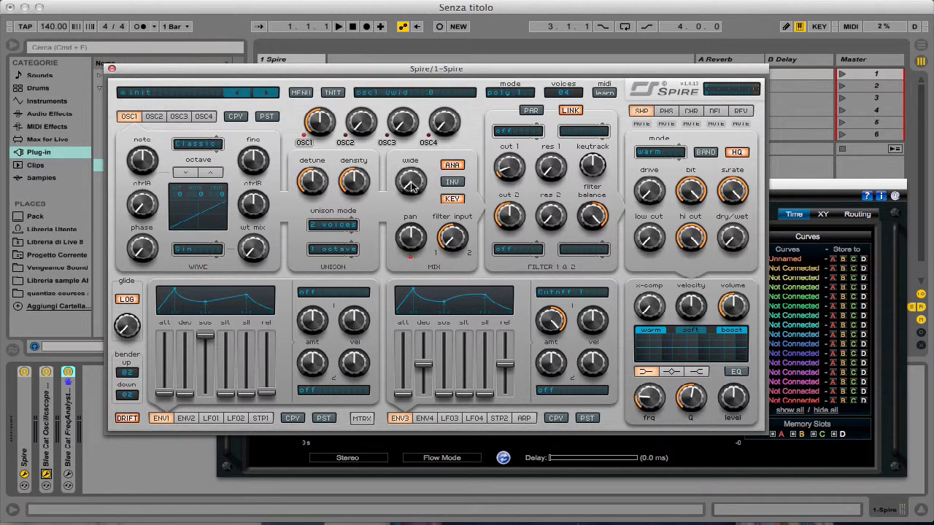
pyautogui.moveTo(413, 186); pyautogui.dragTo(425, 96)
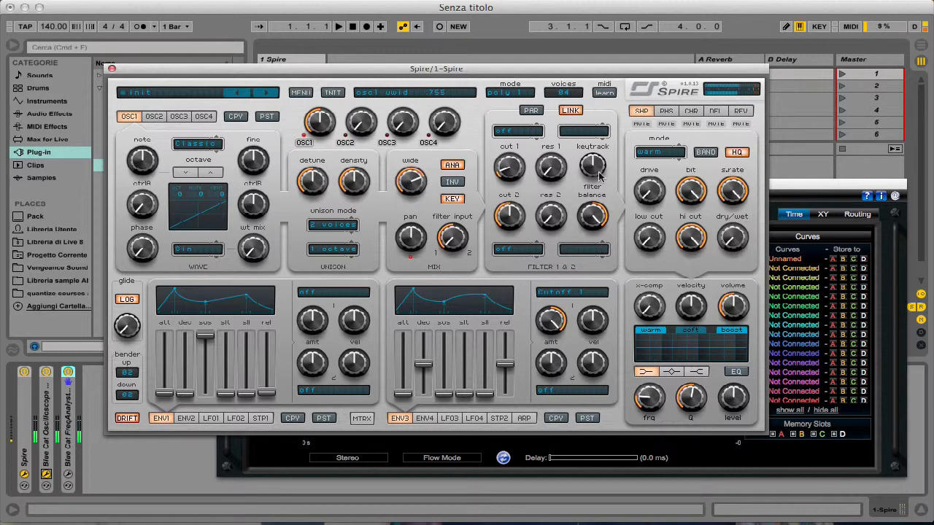
pyautogui.click(797, 203)
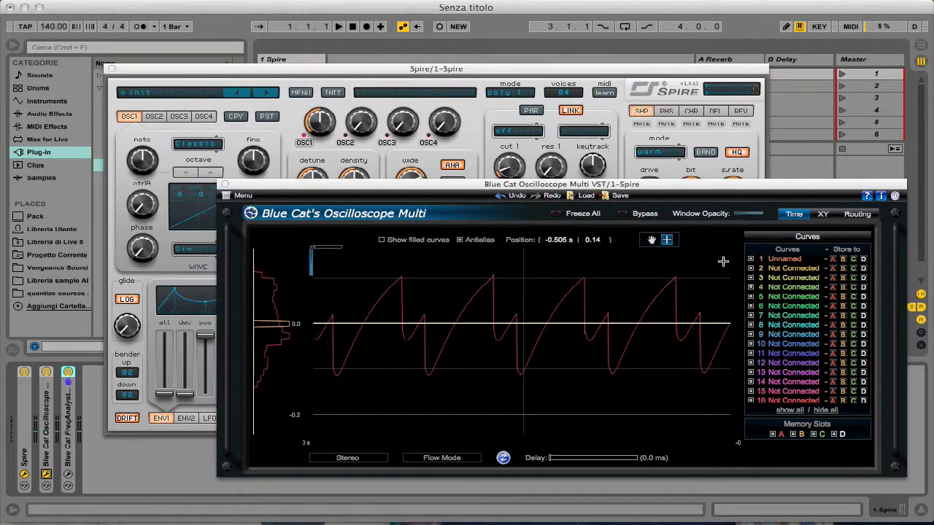
# - Magnify the small notch on one rising slope of the widened two-voice waveform, then restore the full oscilloscope view
pyautogui.click(832, 260)
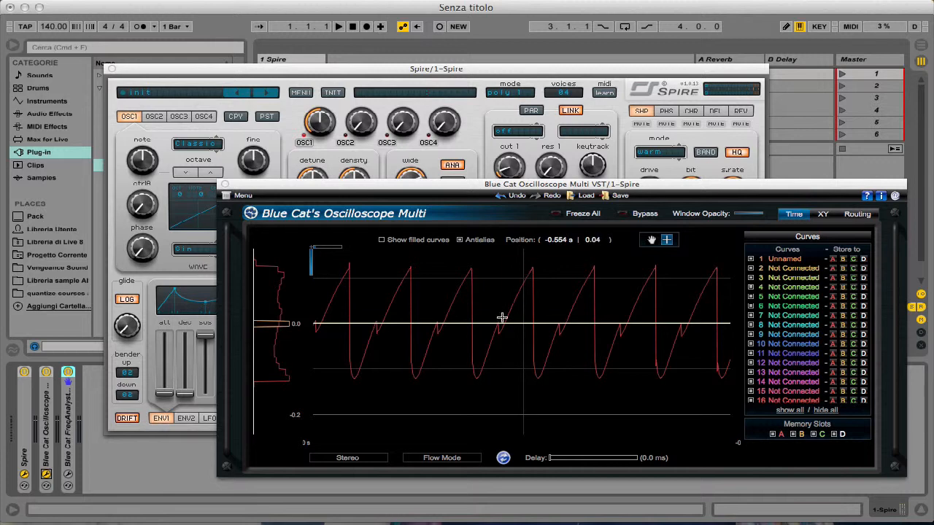
pyautogui.moveTo(461, 373); pyautogui.dragTo(543, 263)
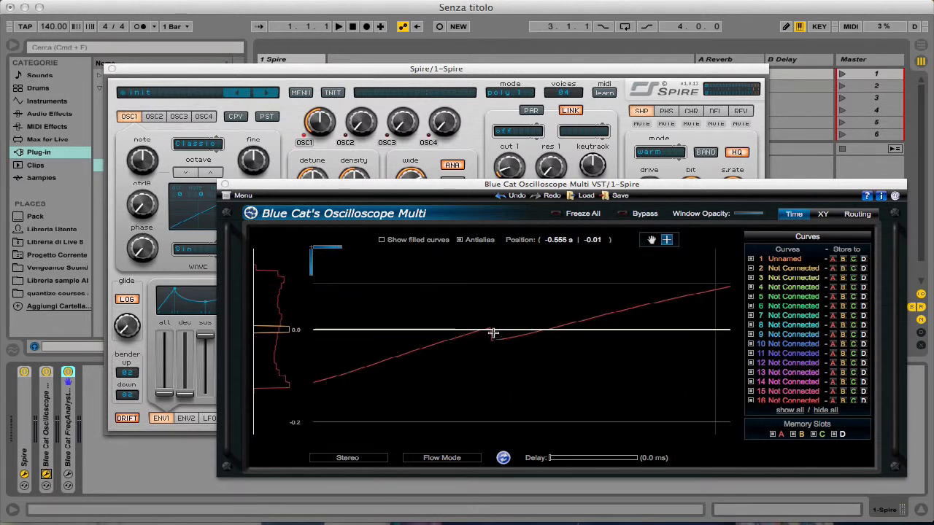
pyautogui.scroll(-10, 508, 320)
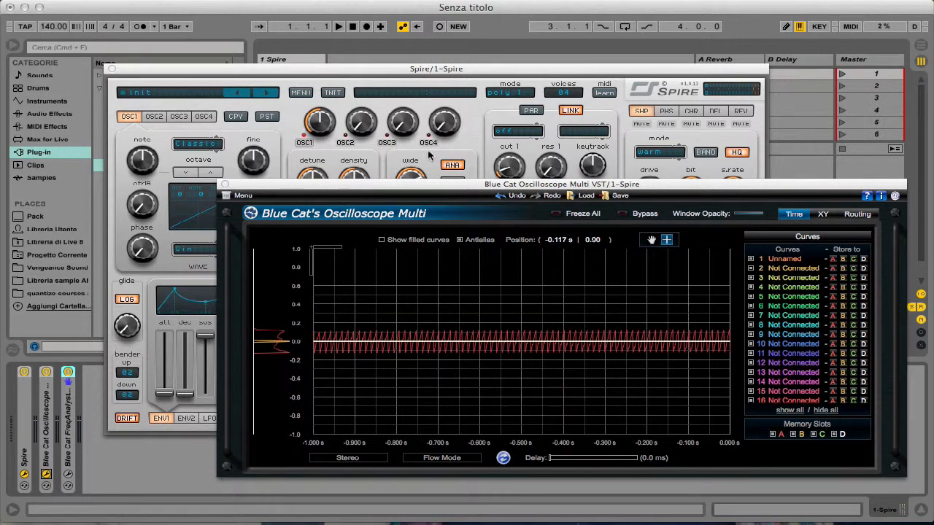
# - Set oscillator 1's unison mode to 4 voices and return to the oscilloscope
pyautogui.click(430, 156)
pyautogui.click(326, 223)
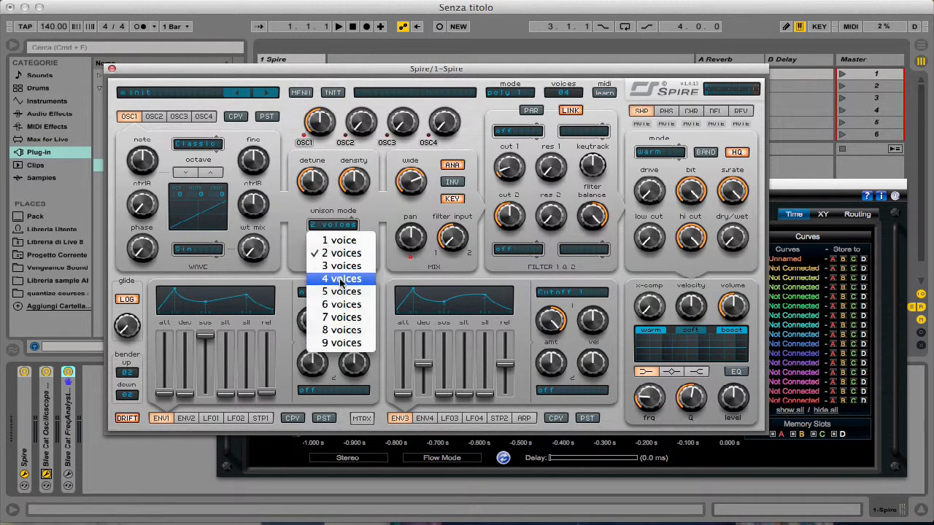
pyautogui.click(341, 280)
pyautogui.click(788, 195)
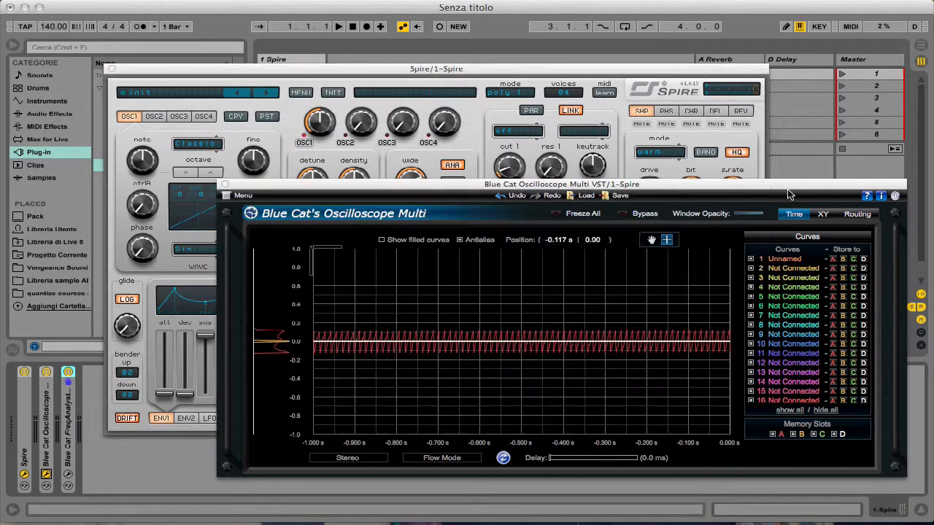
# - Magnify the four-voice waveform on the oscilloscope in stages down to about three or four cycles
pyautogui.moveTo(448, 302); pyautogui.dragTo(586, 399)
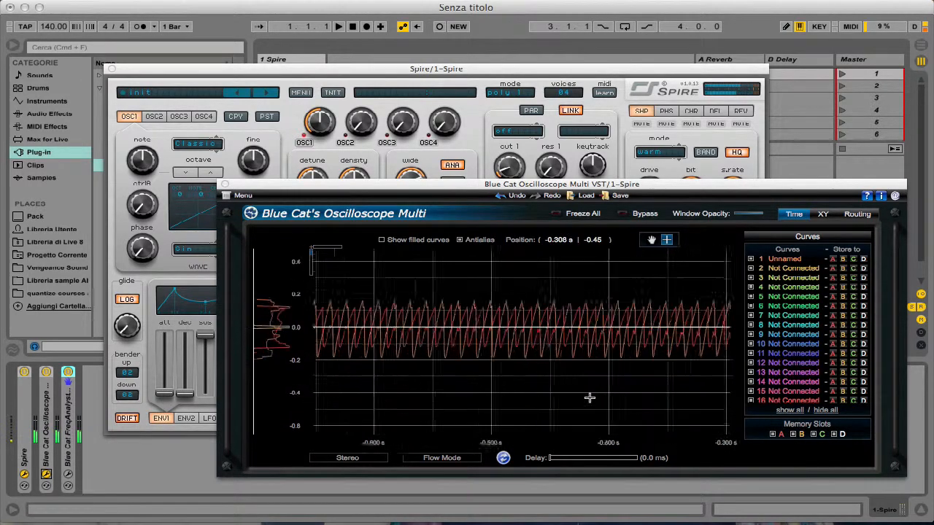
pyautogui.moveTo(494, 282); pyautogui.dragTo(611, 378)
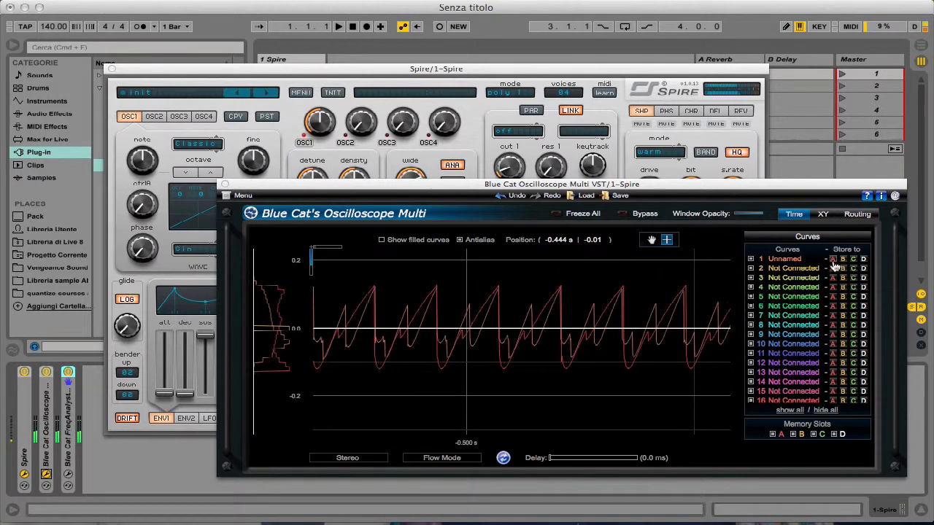
pyautogui.moveTo(407, 275); pyautogui.dragTo(598, 380)
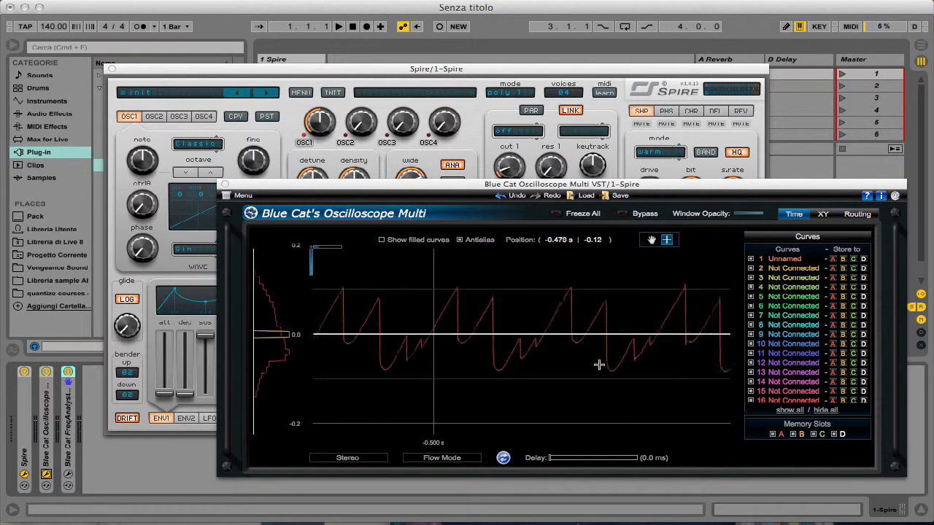
# - Set oscillator 1's unison octave option to 2 octave and bring the oscilloscope forward
pyautogui.click(389, 166)
pyautogui.click(328, 250)
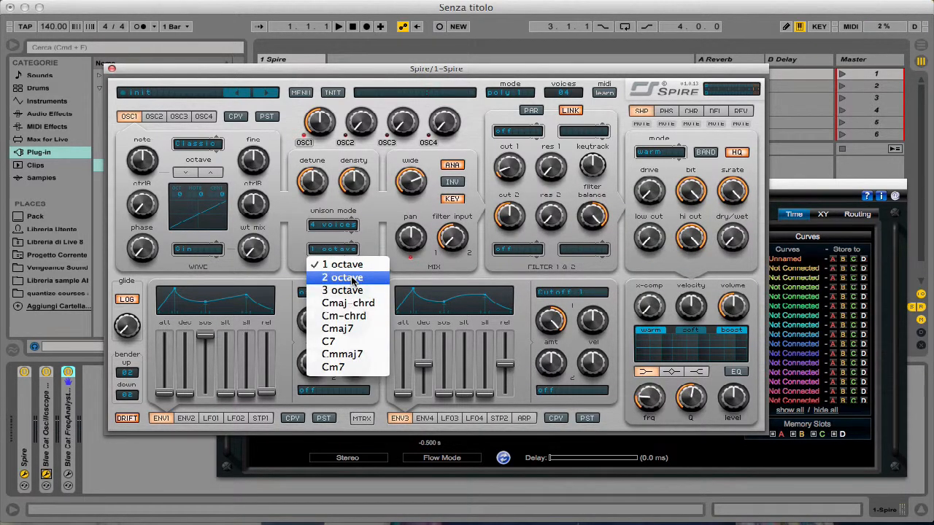
pyautogui.click(352, 279)
pyautogui.click(817, 202)
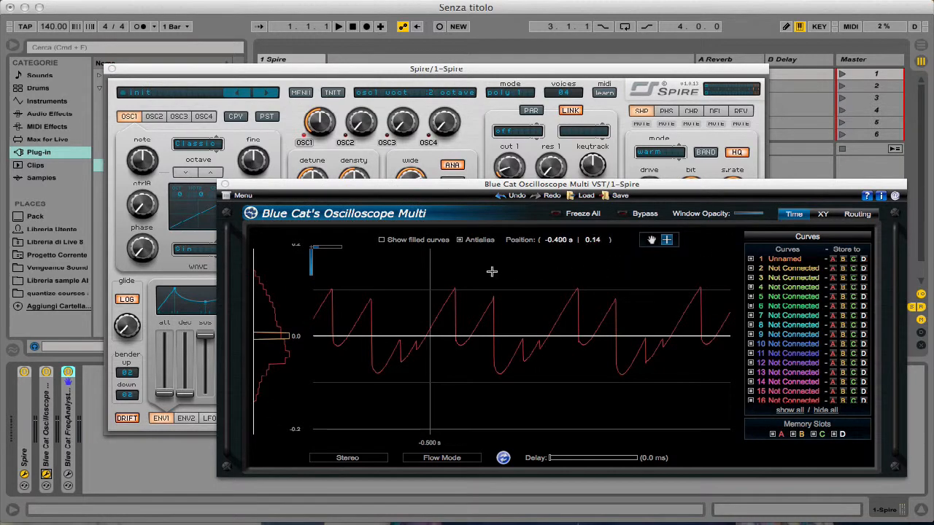
# - Reset the oscilloscope zoom and magnify a short stretch of the four-voice, 2 octave waveform
pyautogui.doubleClick(573, 303)
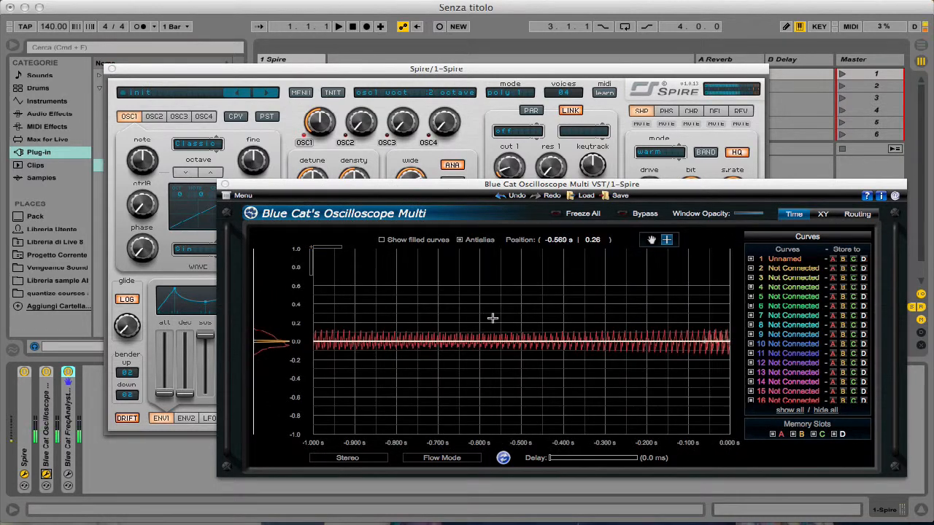
pyautogui.moveTo(492, 314); pyautogui.dragTo(640, 424)
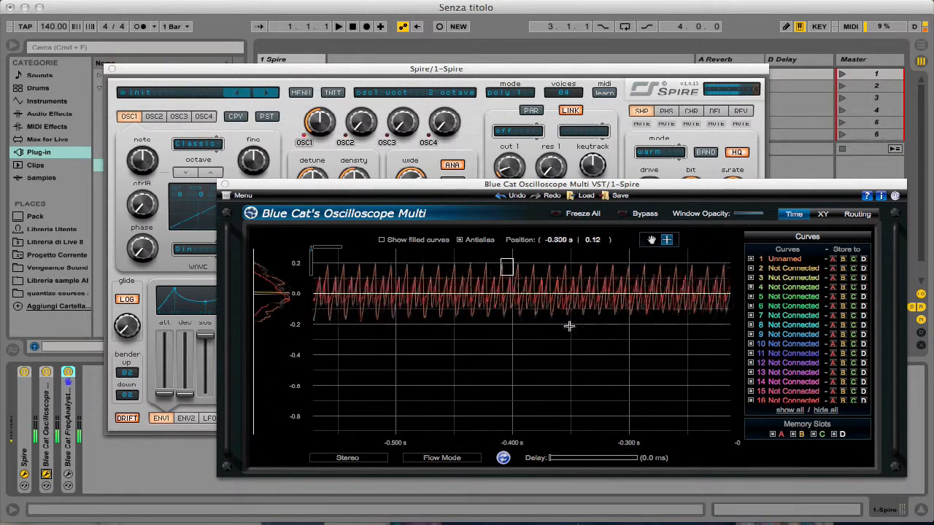
pyautogui.moveTo(569, 326); pyautogui.dragTo(587, 340)
# - Set the unison octave option to 3 octave and magnify the resulting waveform to about five cycles on the oscilloscope
pyautogui.click(387, 143)
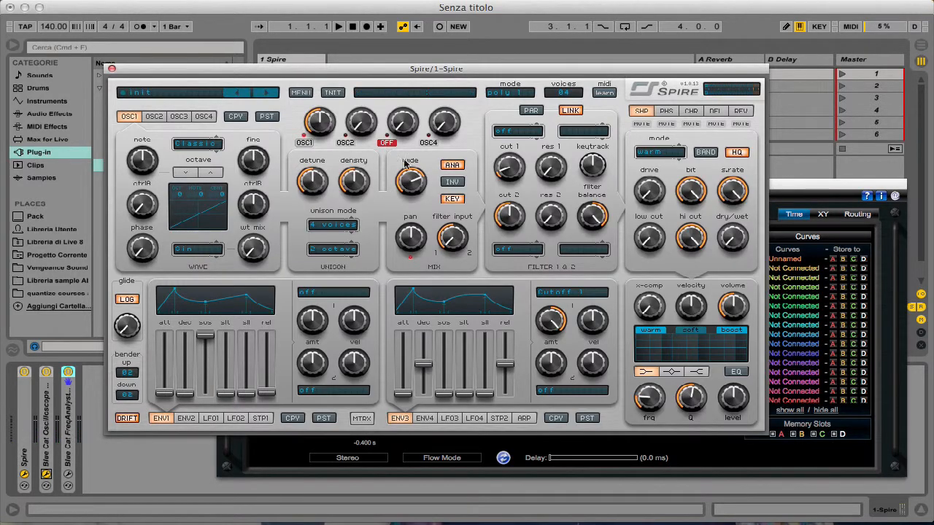
pyautogui.click(322, 250)
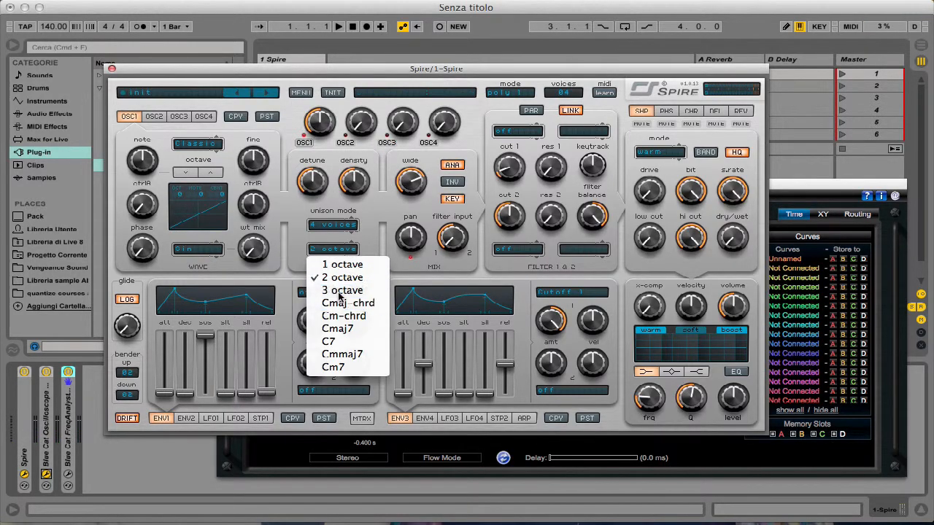
pyautogui.click(341, 290)
pyautogui.click(837, 233)
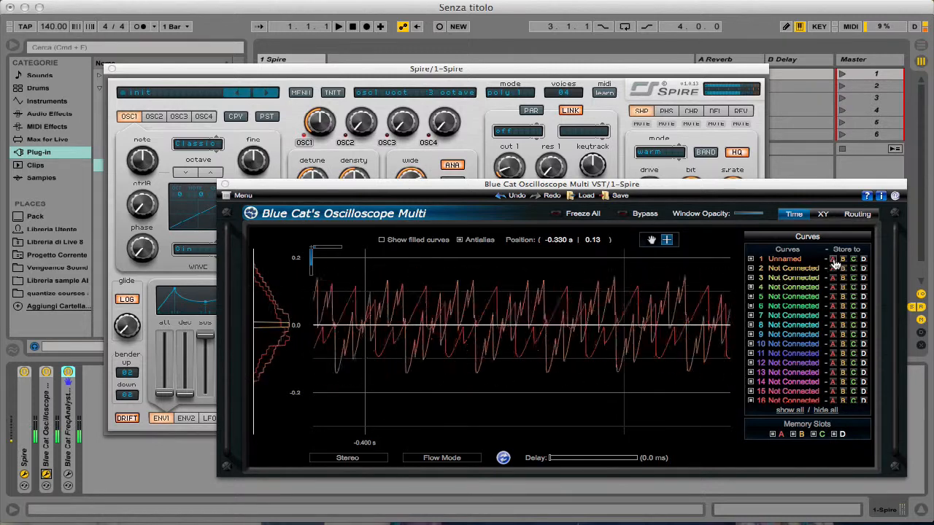
pyautogui.moveTo(451, 273); pyautogui.dragTo(713, 385)
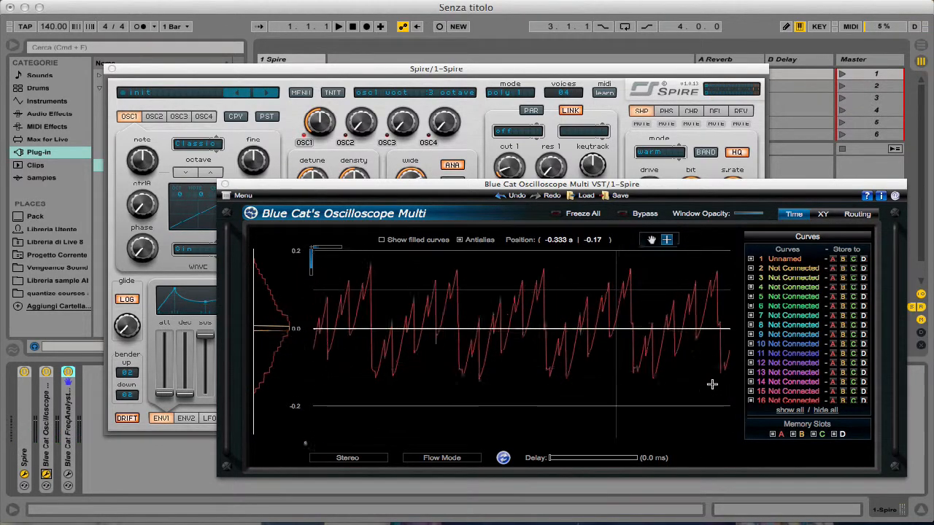
# - Return the unison octave option to 1 octave and raise oscillator 1's density to maximum, viewing the waveform on the oscilloscope
pyautogui.click(460, 166)
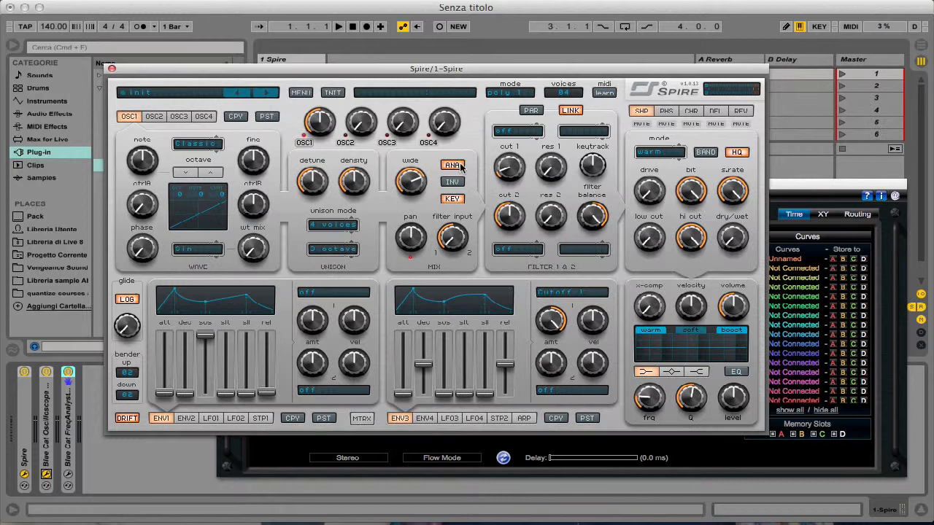
pyautogui.click(332, 249)
pyautogui.click(335, 267)
pyautogui.moveTo(357, 188); pyautogui.dragTo(370, 140)
pyautogui.click(813, 247)
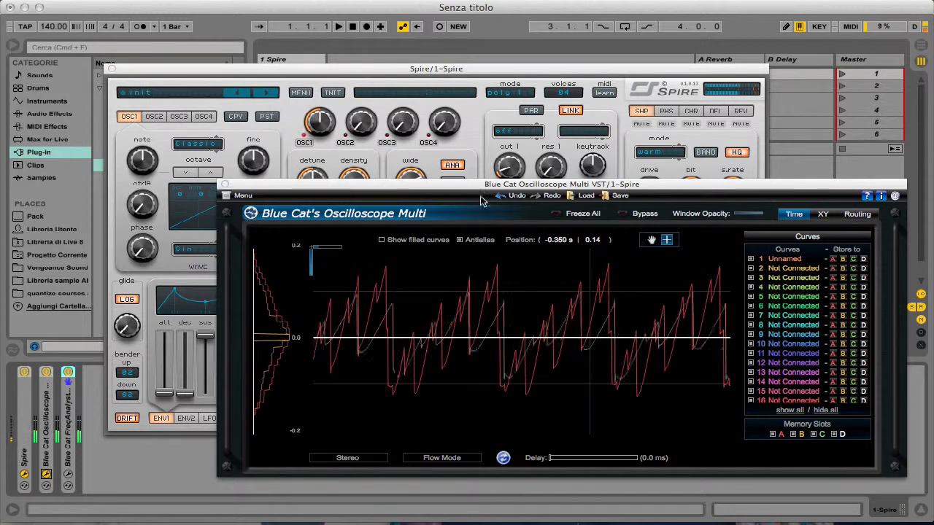
# - Set oscillator 1's unison mode to 2 voices and view the live waveform on the oscilloscope
pyautogui.click(335, 161)
pyautogui.click(334, 227)
pyautogui.click(338, 253)
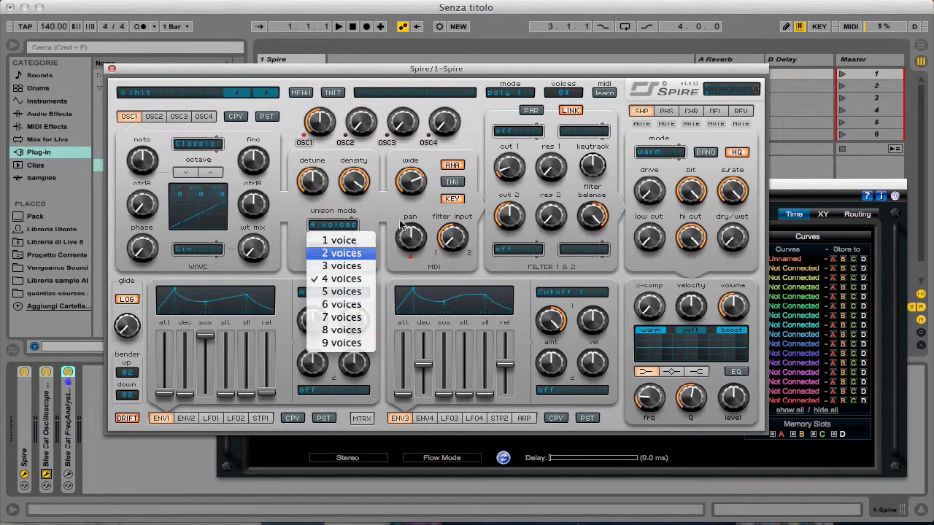
pyautogui.click(790, 203)
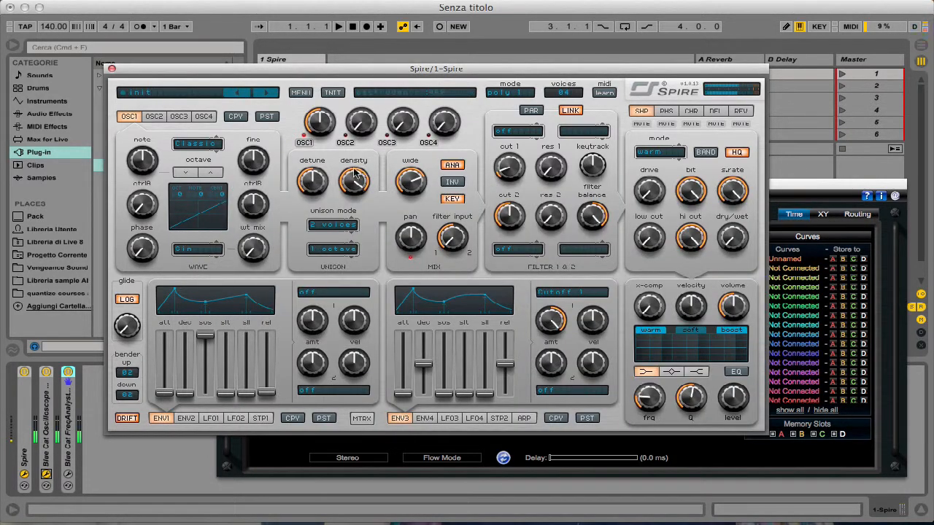
# - Vary oscillator 1's unison density up and down and try the detune control with 2 voices
pyautogui.click(357, 174)
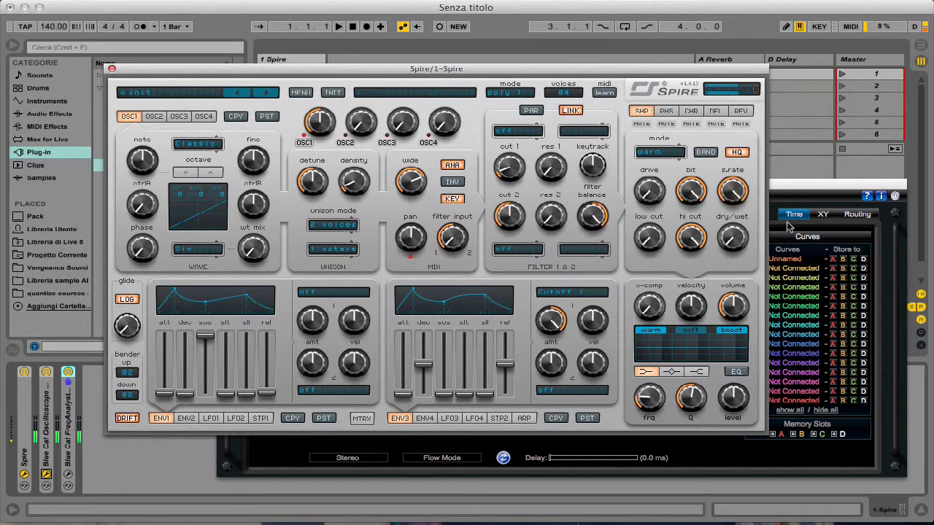
pyautogui.moveTo(350, 183); pyautogui.dragTo(363, 164)
pyautogui.moveTo(375, 105); pyautogui.dragTo(365, 178)
pyautogui.moveTo(310, 187)
pyautogui.mouseDown()
pyautogui.moveTo(307, 251)
pyautogui.moveTo(336, 139)
pyautogui.moveTo(323, 183)
pyautogui.mouseUp()
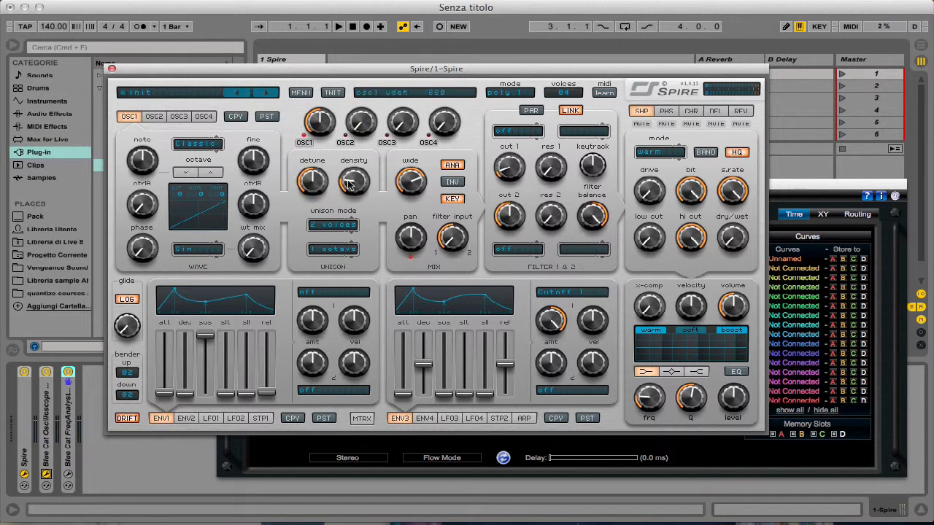
# - Raise oscillator 1's unison density to about the middle of its range and turn its wide control down to minimum
pyautogui.moveTo(350, 185); pyautogui.dragTo(356, 187)
pyautogui.moveTo(416, 180); pyautogui.dragTo(438, 172)
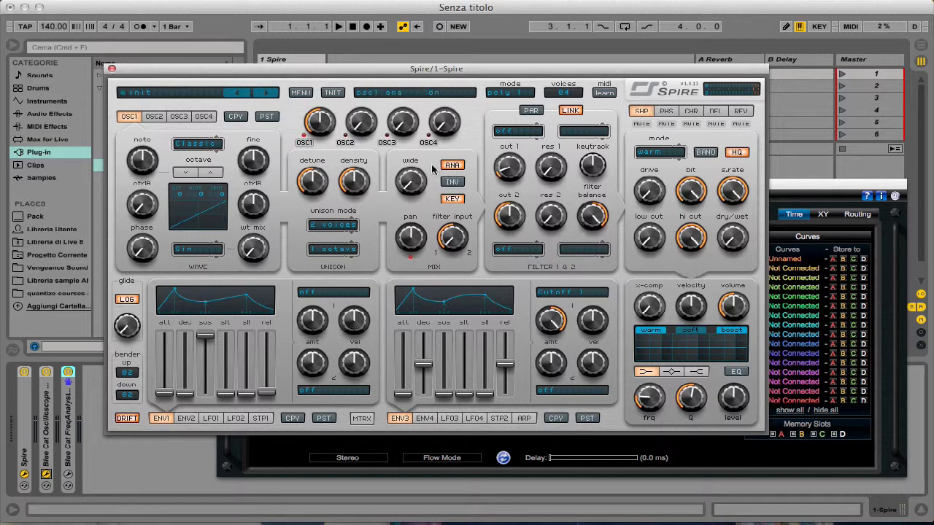
# - Toggle oscillator 1's INV option on and off repeatedly to compare the sound, leaving it off
pyautogui.click(454, 183)
pyautogui.click(453, 184)
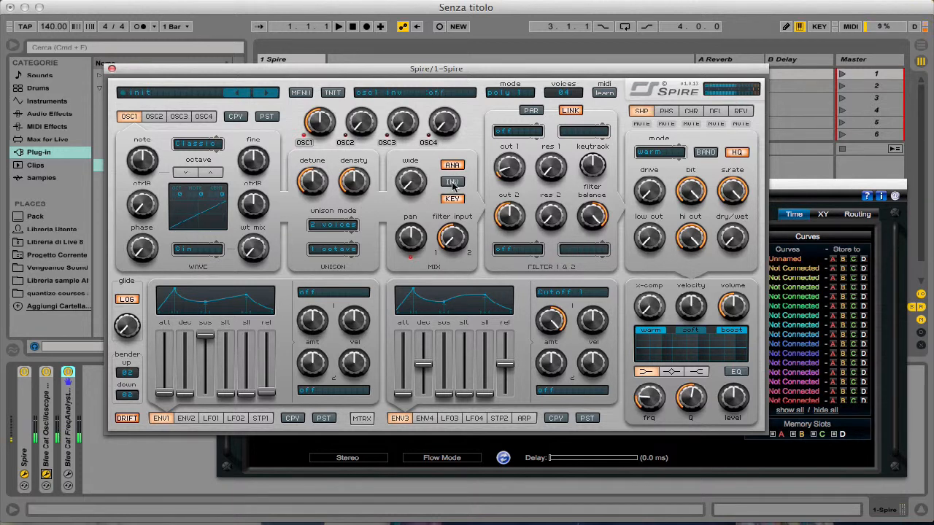
pyautogui.click(453, 184)
pyautogui.click(453, 183)
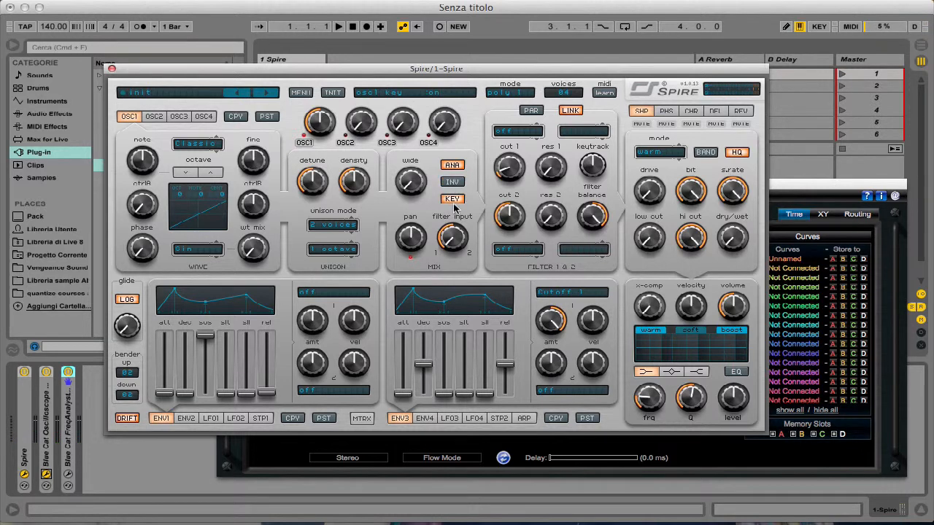
# - Try oscillator 1's pan at 445, reset it to centre, and try its filter input control
pyautogui.moveTo(413, 239)
pyautogui.moveTo(412, 237)
pyautogui.mouseDown()
pyautogui.moveTo(413, 323)
pyautogui.moveTo(415, 204)
pyautogui.moveTo(437, 157)
pyautogui.moveTo(420, 253)
pyautogui.mouseUp()
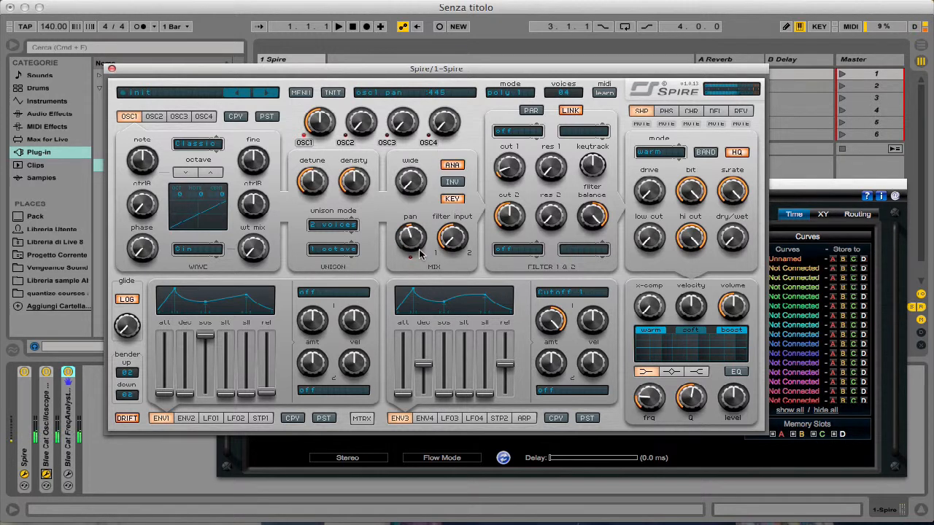
pyautogui.doubleClick(418, 240)
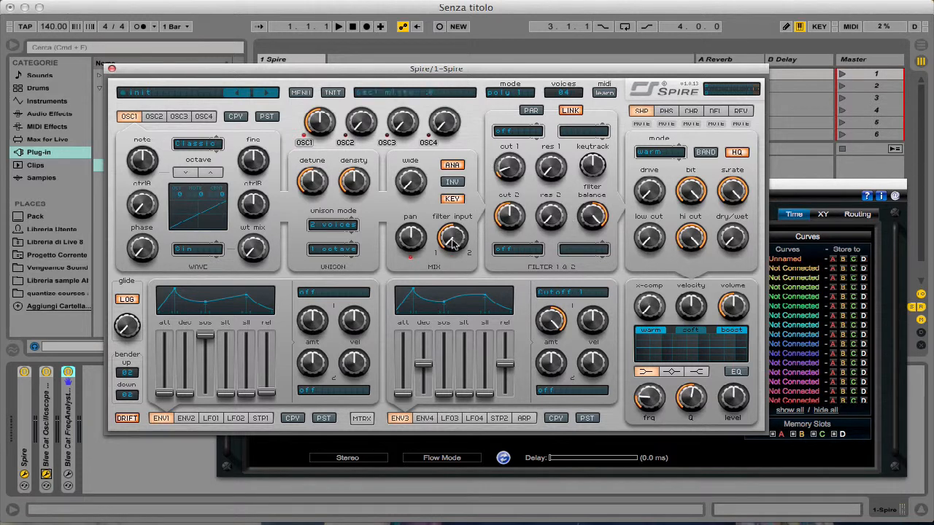
pyautogui.moveTo(452, 240); pyautogui.dragTo(461, 264)
# - Close the Blue Cat's Oscilloscope Multi window and move Spire's window slightly lower
pyautogui.click(786, 189)
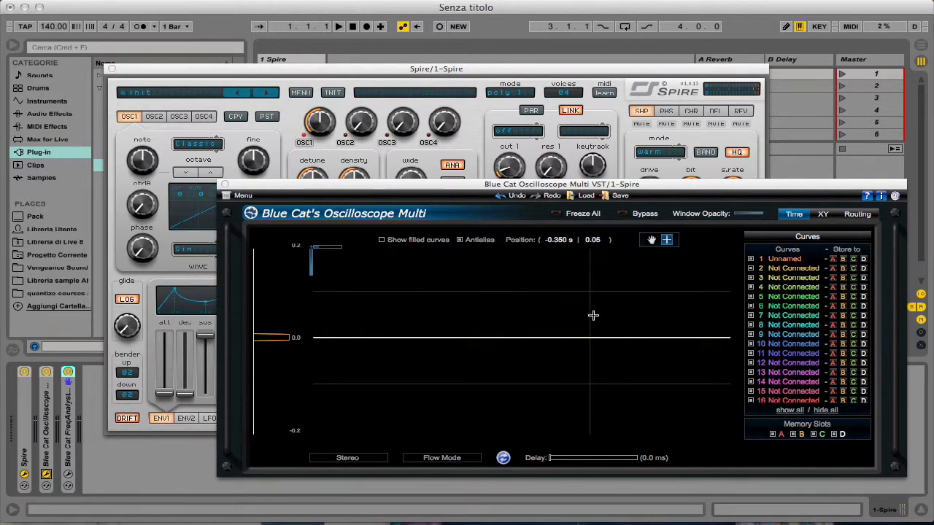
pyautogui.moveTo(435, 191); pyautogui.dragTo(419, 190)
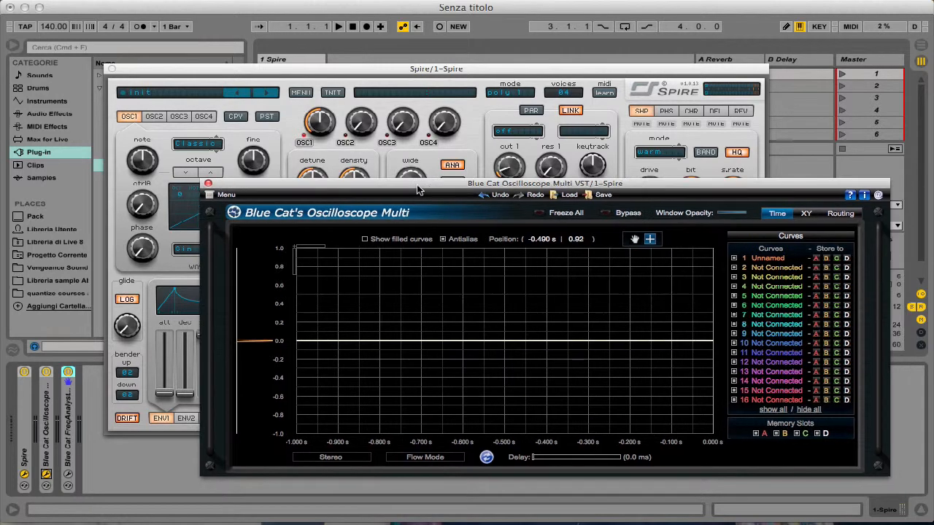
pyautogui.click(208, 183)
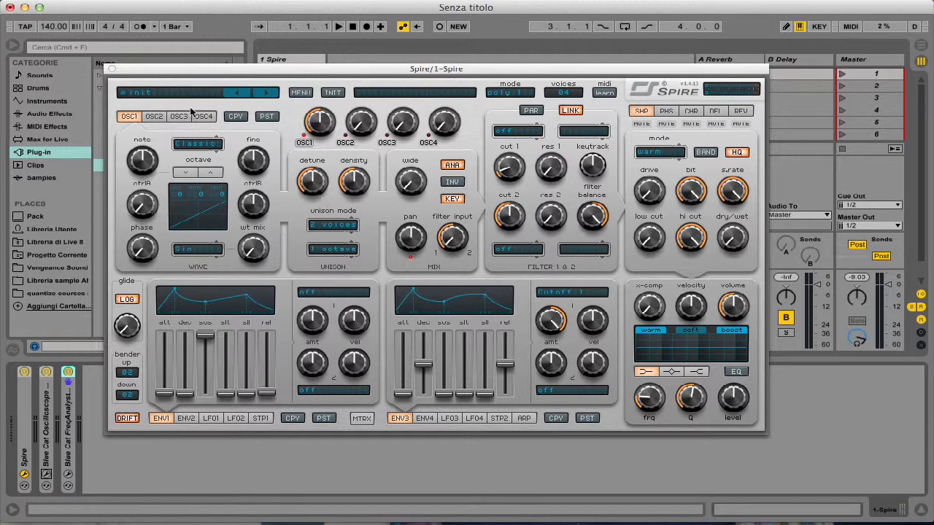
pyautogui.moveTo(179, 70); pyautogui.dragTo(177, 82)
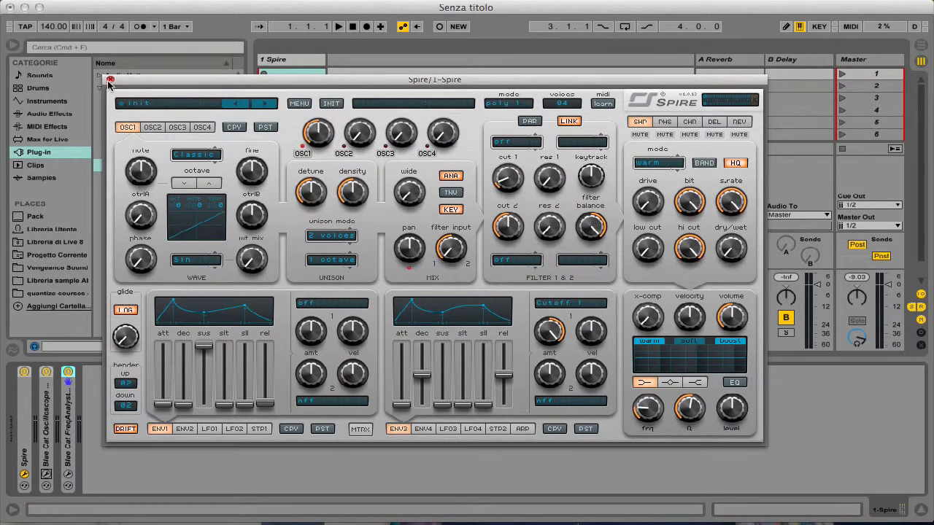